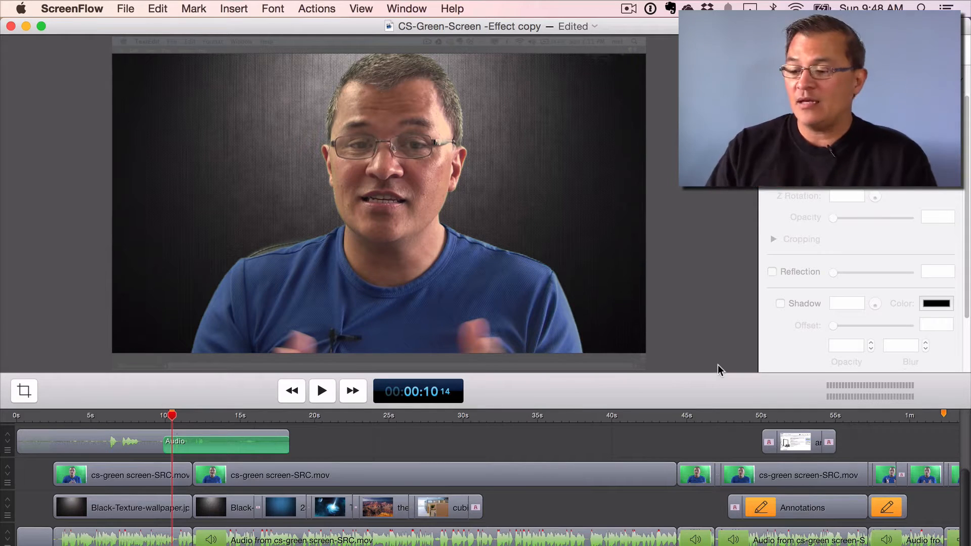
Play the existing green-screen project to preview its effects, starting at about 10 seconds.
key(space)
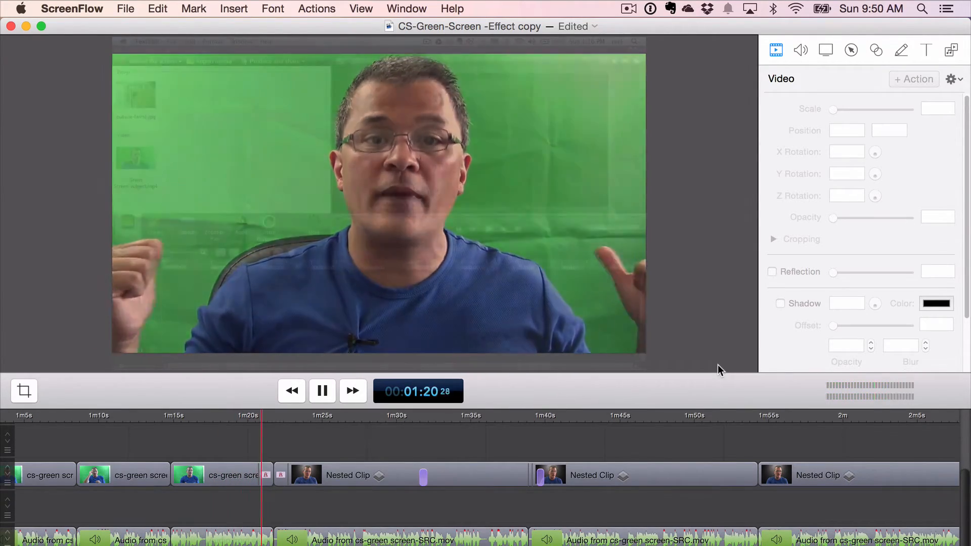
key(space)
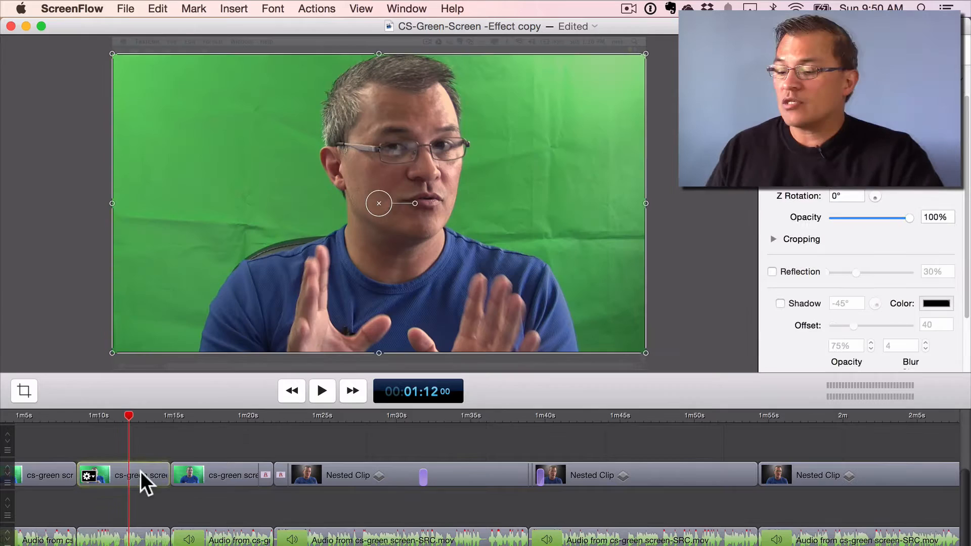
Copy the green-screen video clip located at about 1m12s on the timeline, leaving no clip selected.
right_click(141, 471)
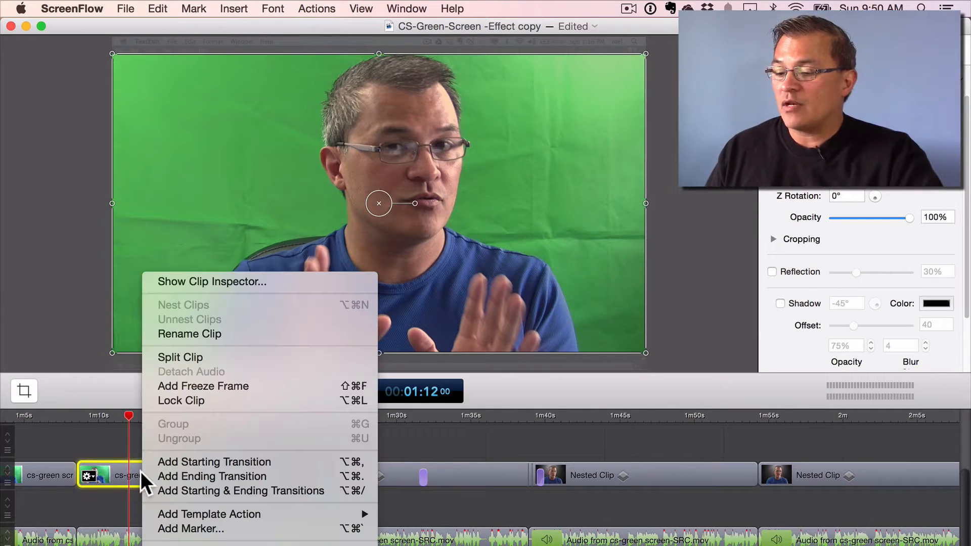
click(108, 436)
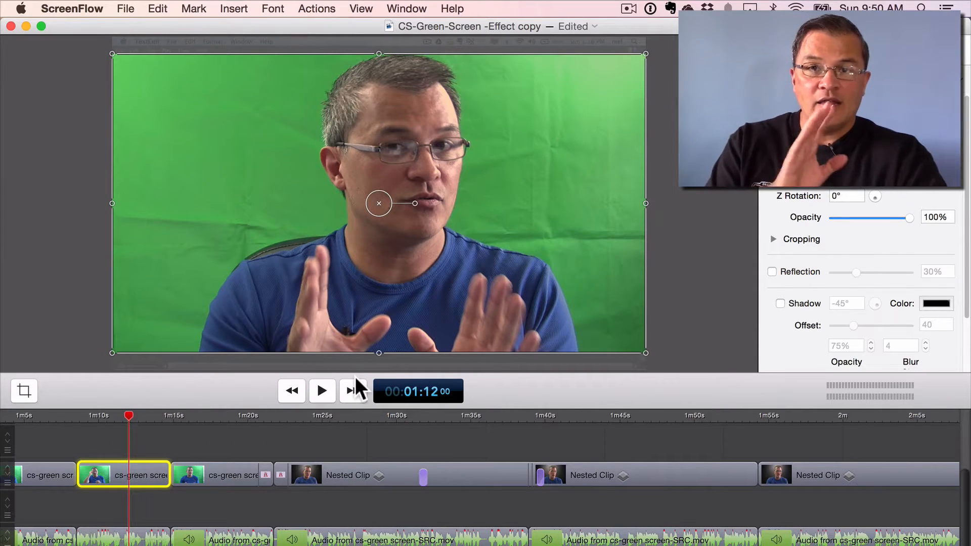
scroll(354, 494, down, 1)
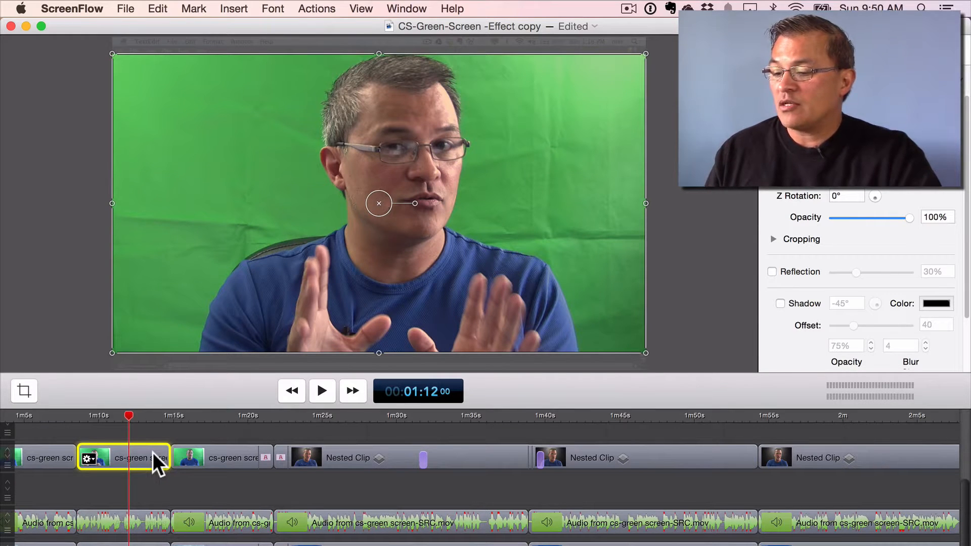
click(158, 9)
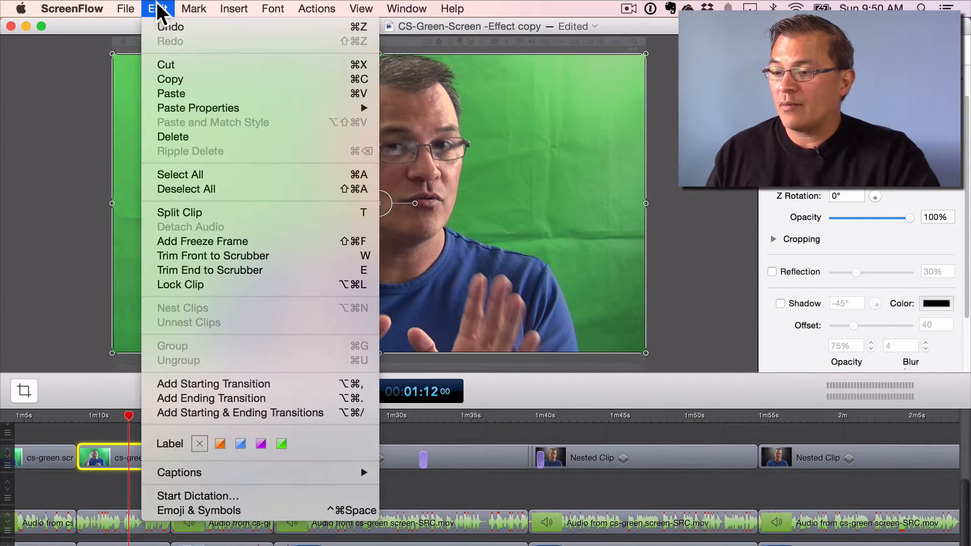
click(174, 79)
click(296, 484)
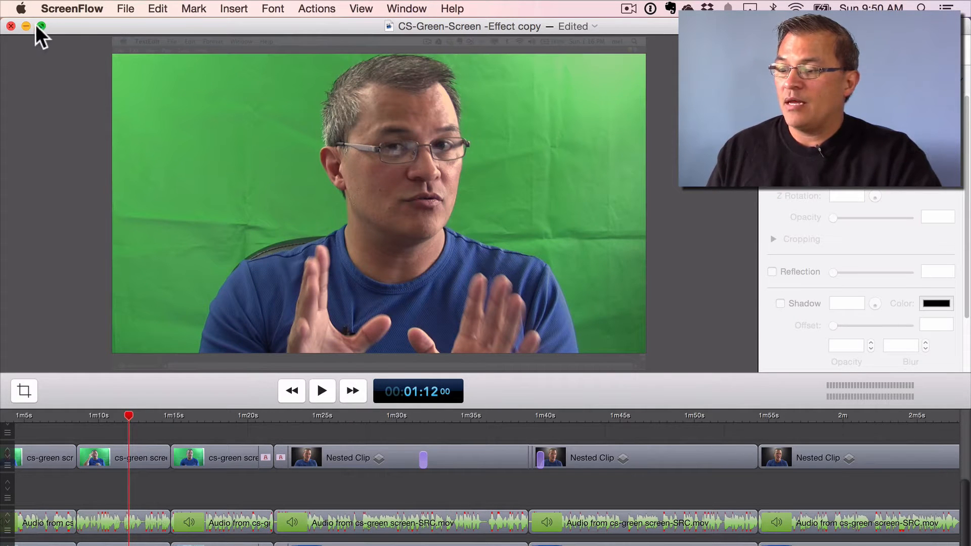
Create a new blank document with the 720p HD preset, 1280 by 720.
click(121, 10)
click(135, 34)
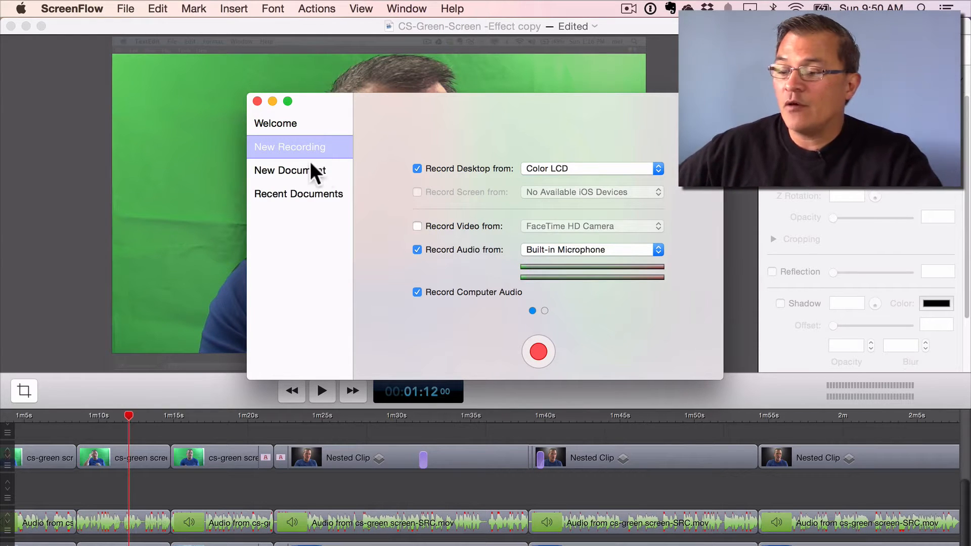
click(290, 180)
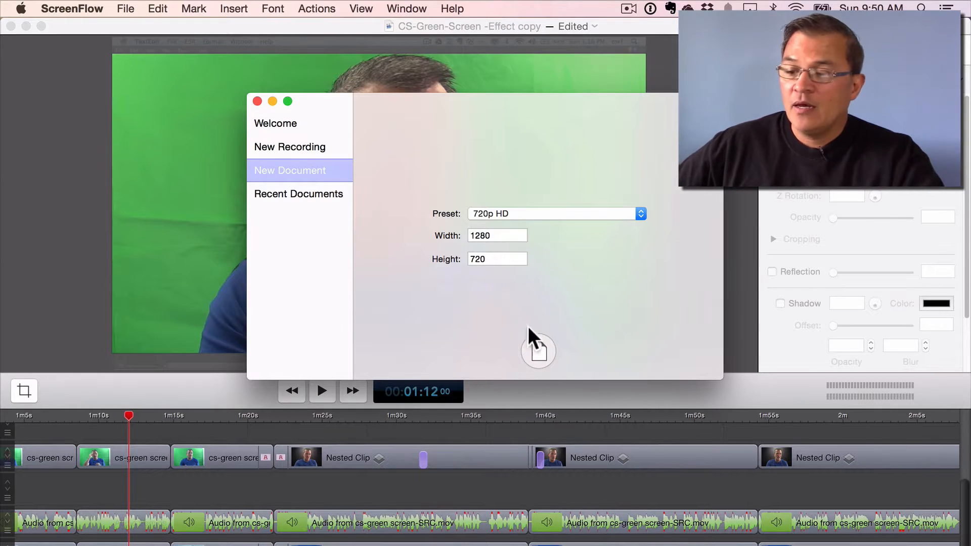
click(541, 353)
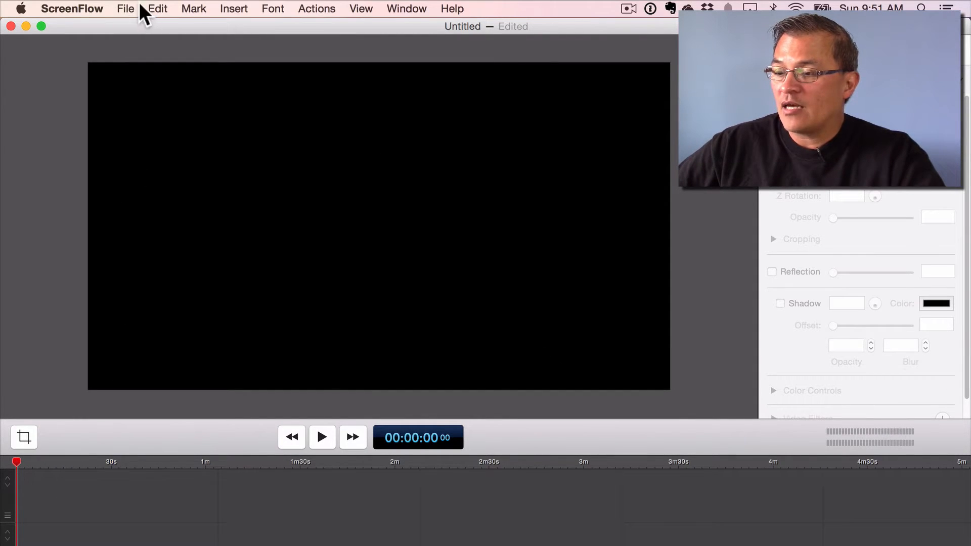
Paste the copied green-screen clip into the new document and move the playhead to about 3 seconds.
click(158, 9)
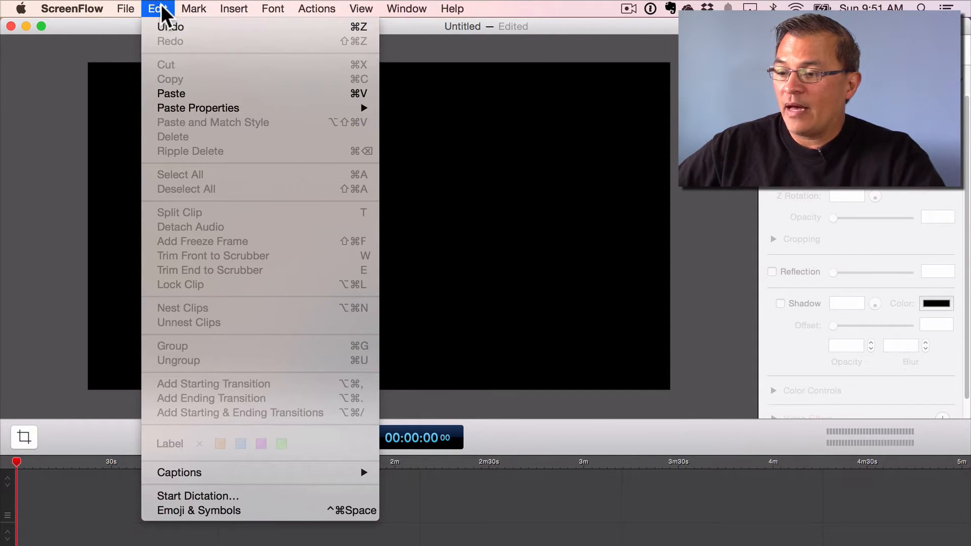
click(194, 95)
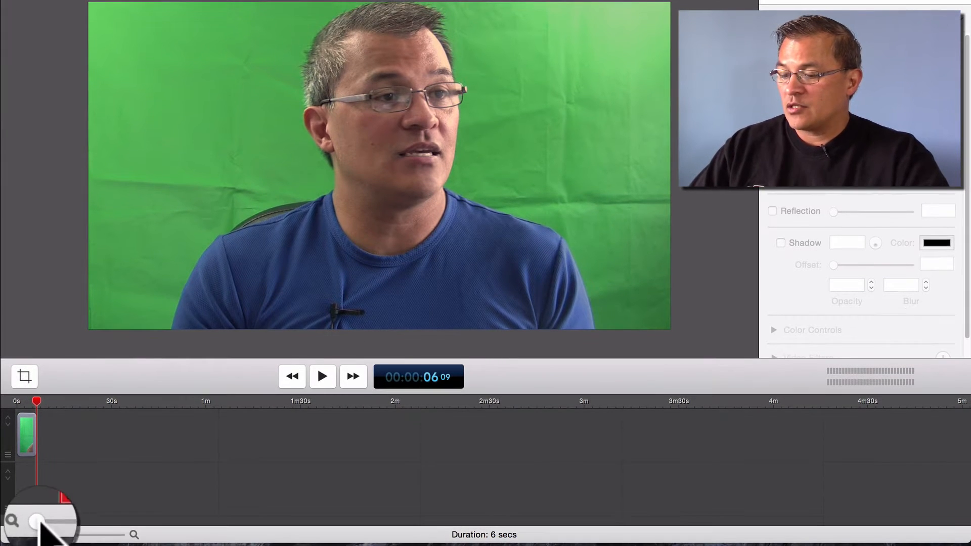
drag(36, 534, 61, 534)
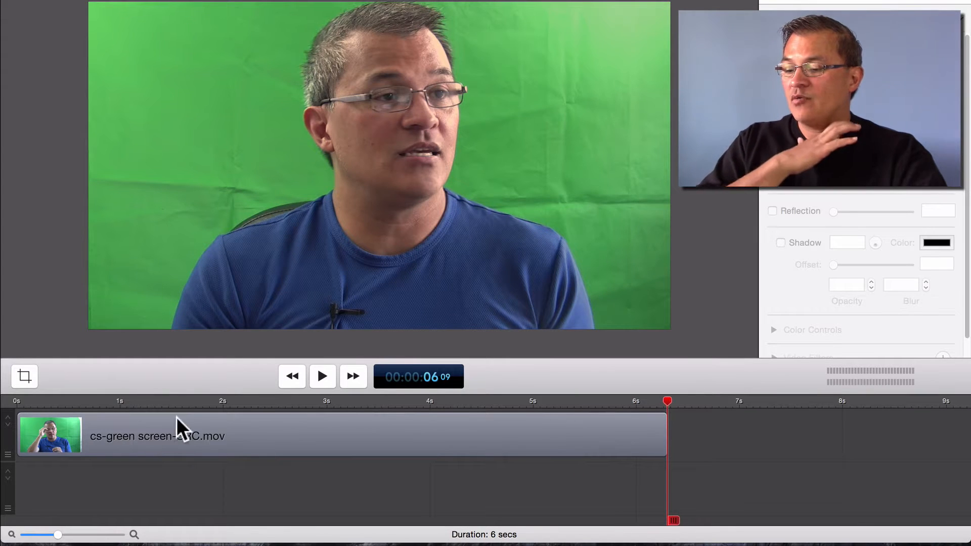
drag(248, 402, 329, 428)
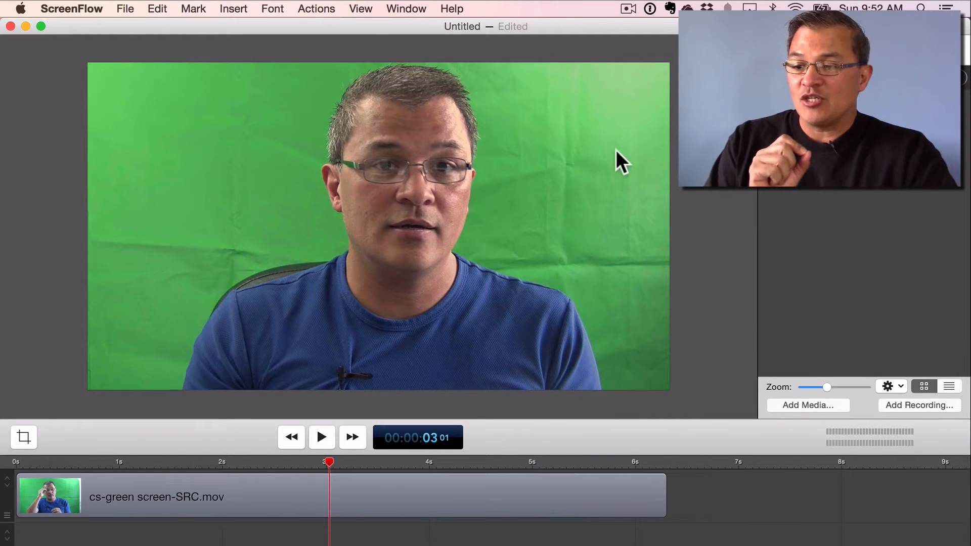
Try moving the green-screen clip off-centre on the canvas and bringing it back into the frame.
drag(607, 142, 531, 160)
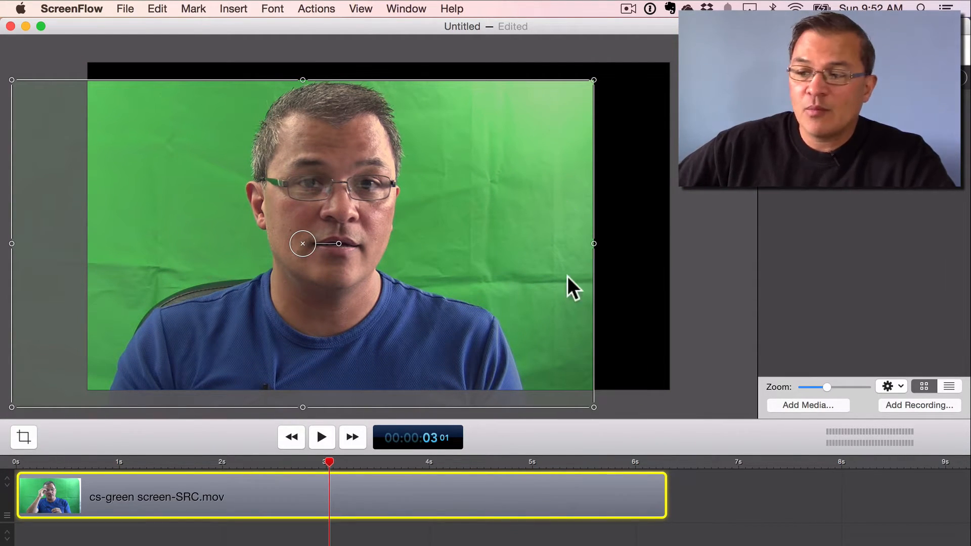
drag(568, 276, 591, 248)
click(716, 310)
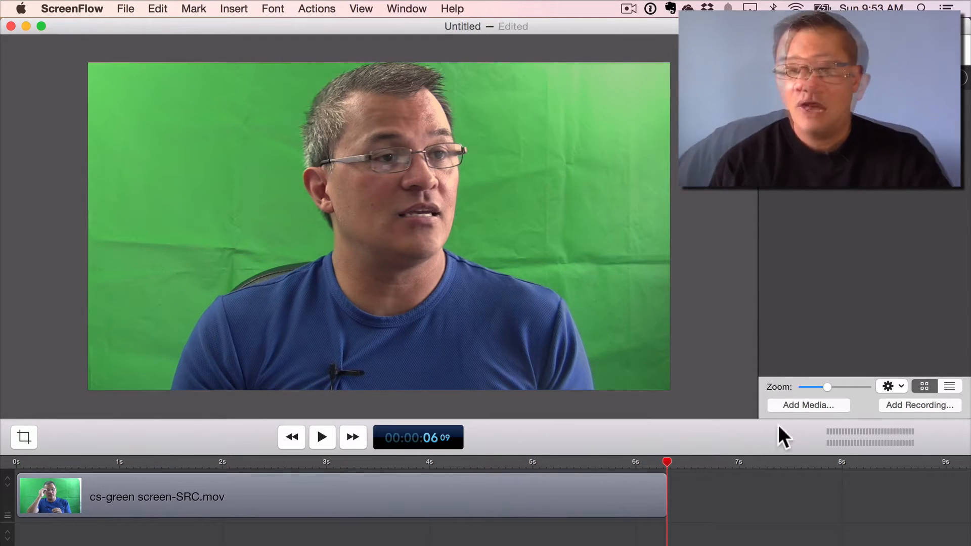
Import the video MVI_0019.MP4 from the Misc Media folder into the media library.
click(793, 408)
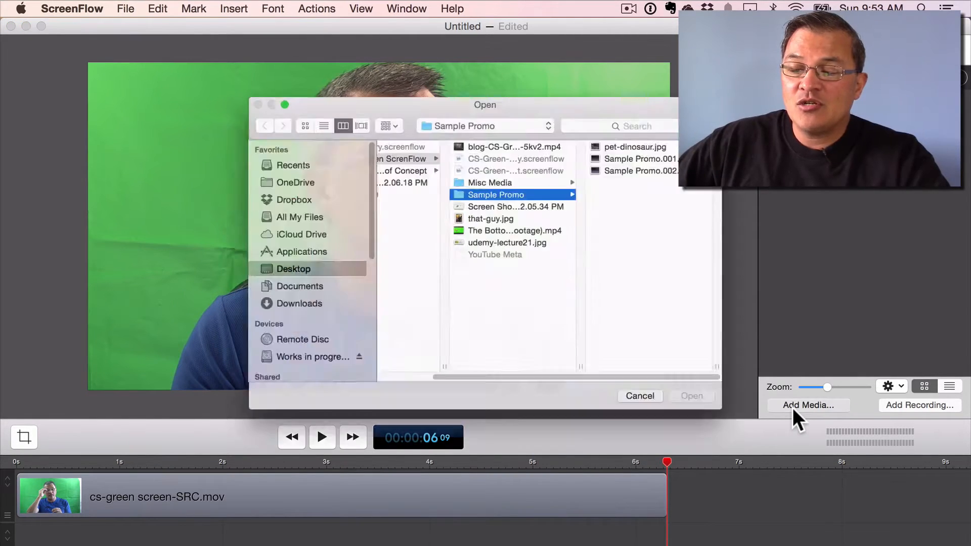
click(504, 172)
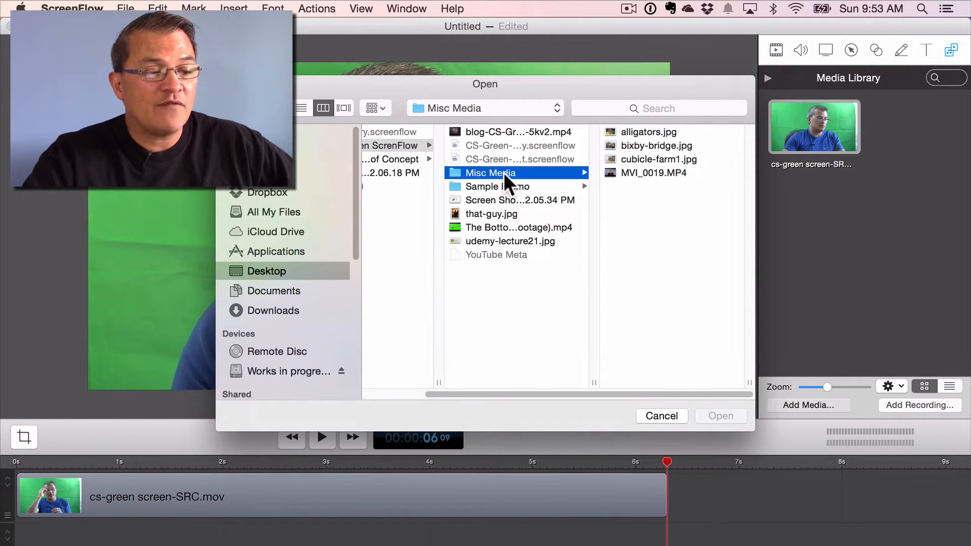
click(613, 174)
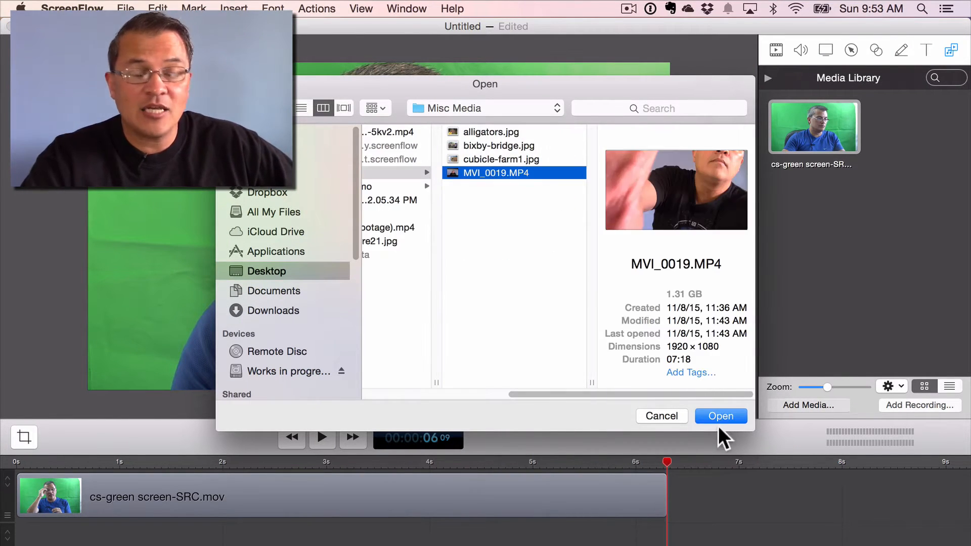
click(714, 414)
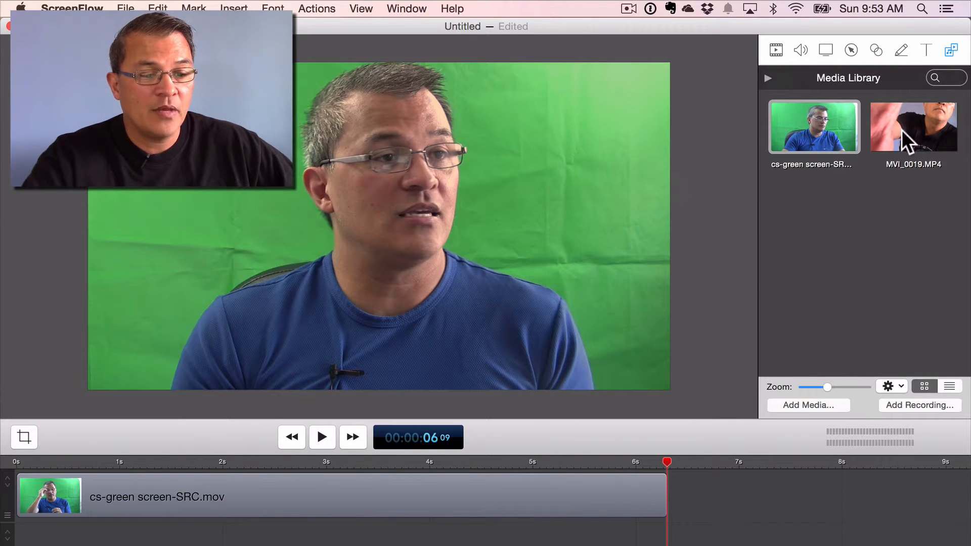
Insert MVI_0019.MP4 into the timeline at the playhead, right after the green-screen clip.
click(909, 124)
key(super+backslash)
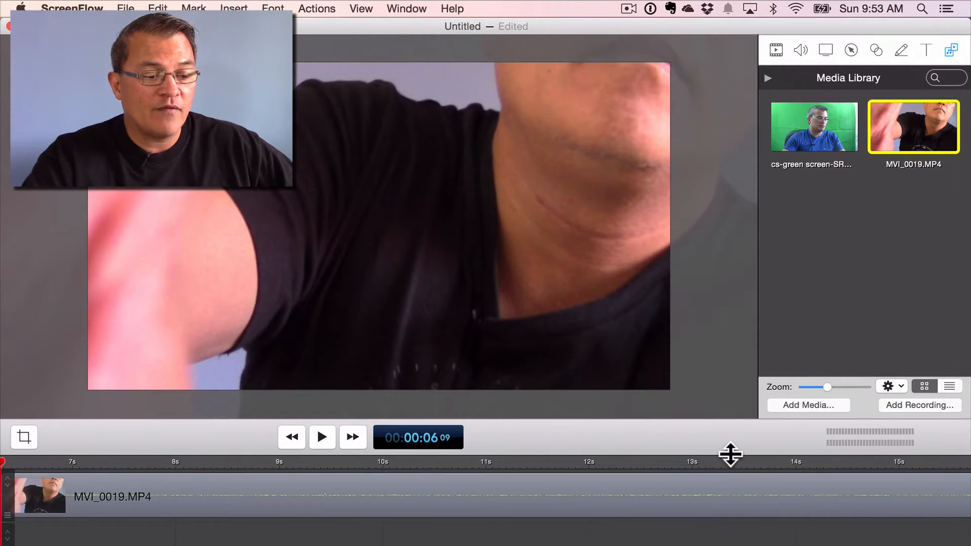
drag(731, 454, 796, 468)
Reposition the MVI_0019.MP4 clip on the canvas to about 78, -47, working at a frame near 39 seconds.
scroll(739, 489, right, 15)
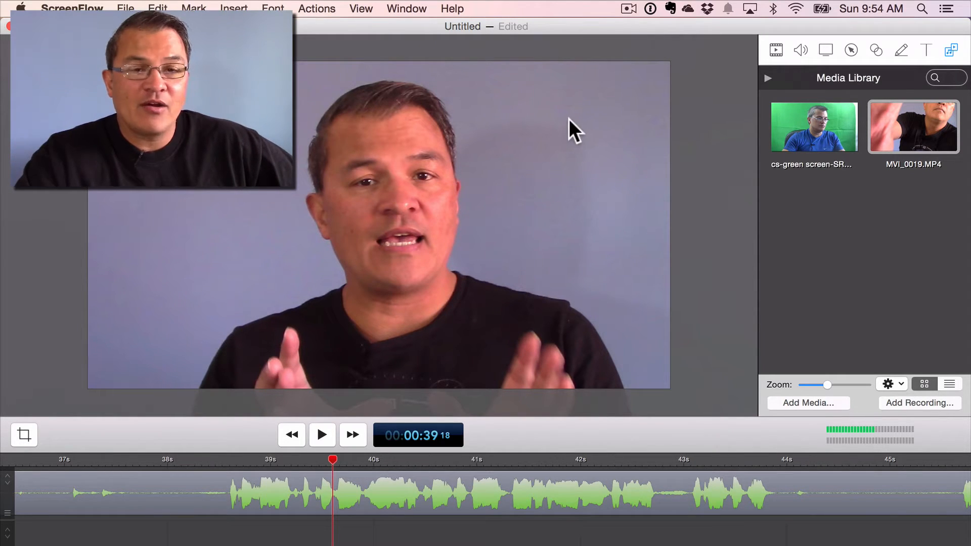
click(568, 202)
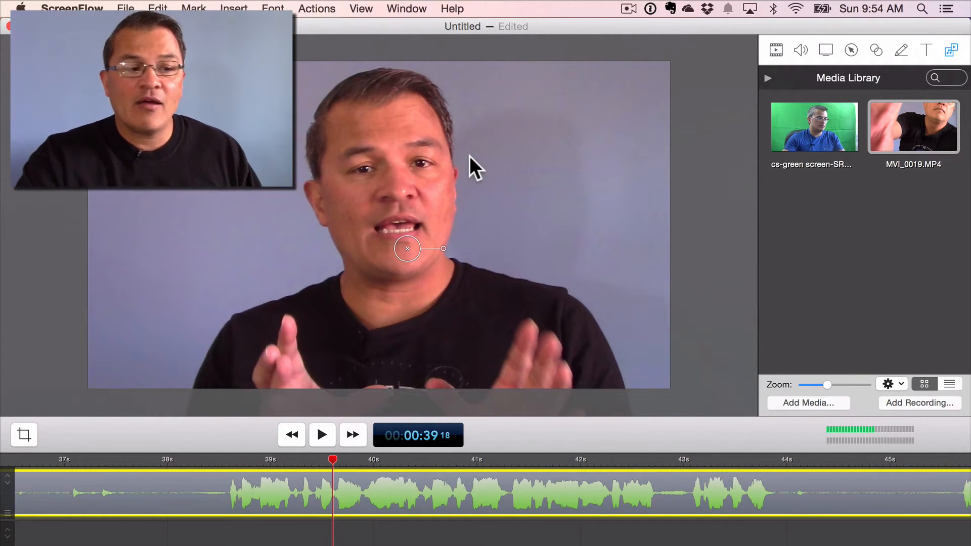
drag(469, 156, 477, 154)
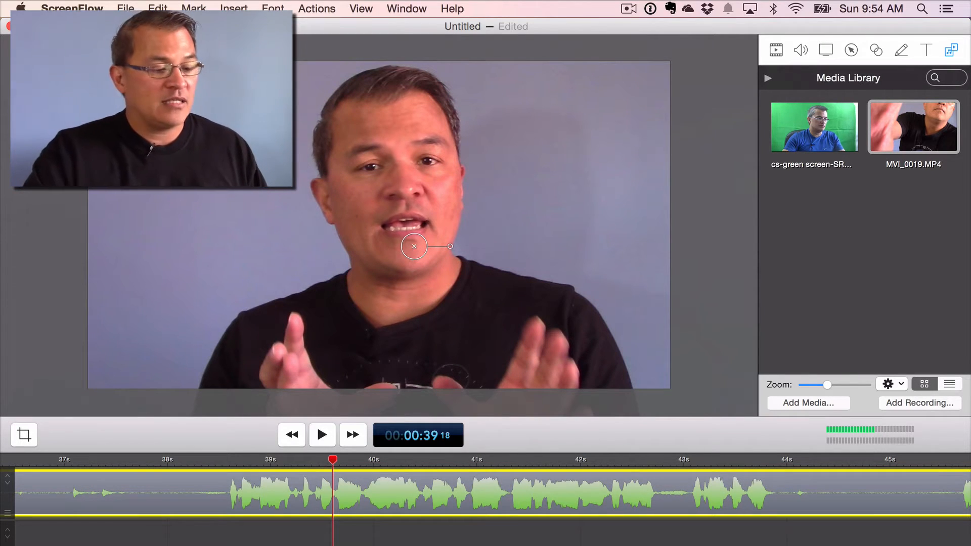
Compare the frames of both clips across the whole timeline, at about 3 seconds and about 1m09s.
scroll(485, 493, right, 20)
scroll(486, 493, left, 20)
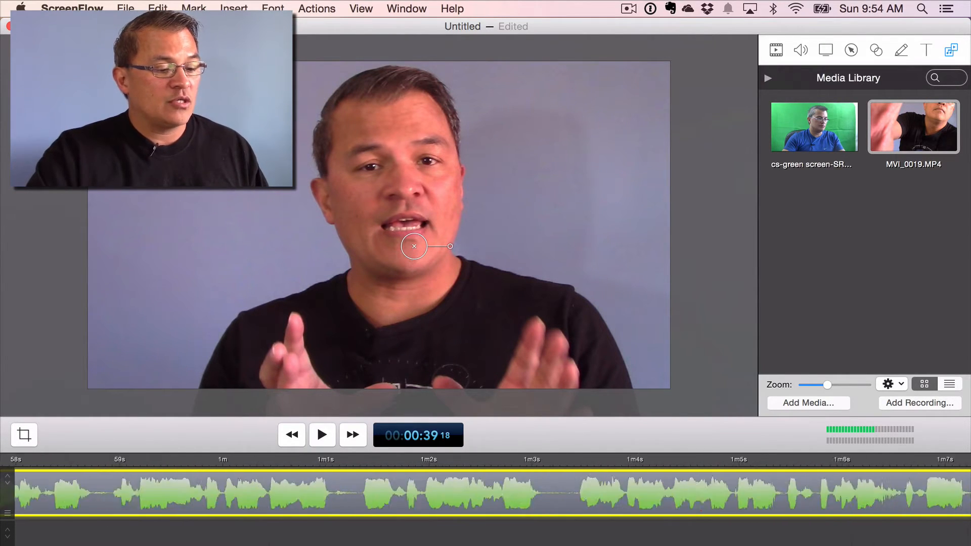
key(super+minus)
key(super+minus)
key(super+minus)
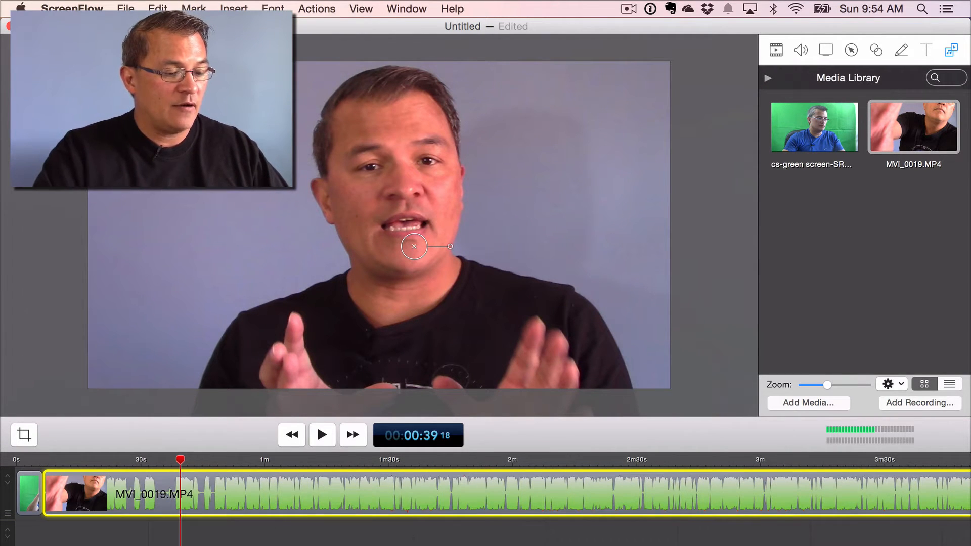
click(29, 460)
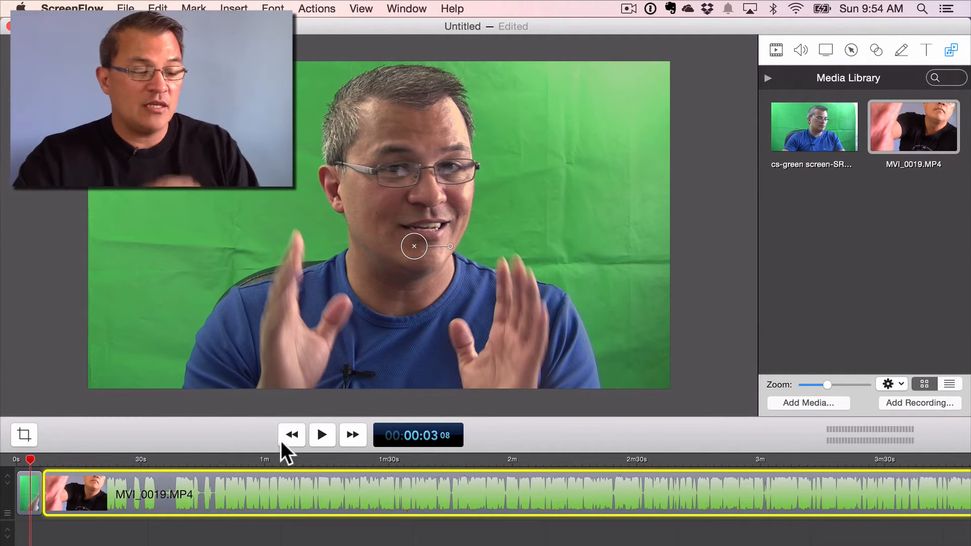
click(318, 461)
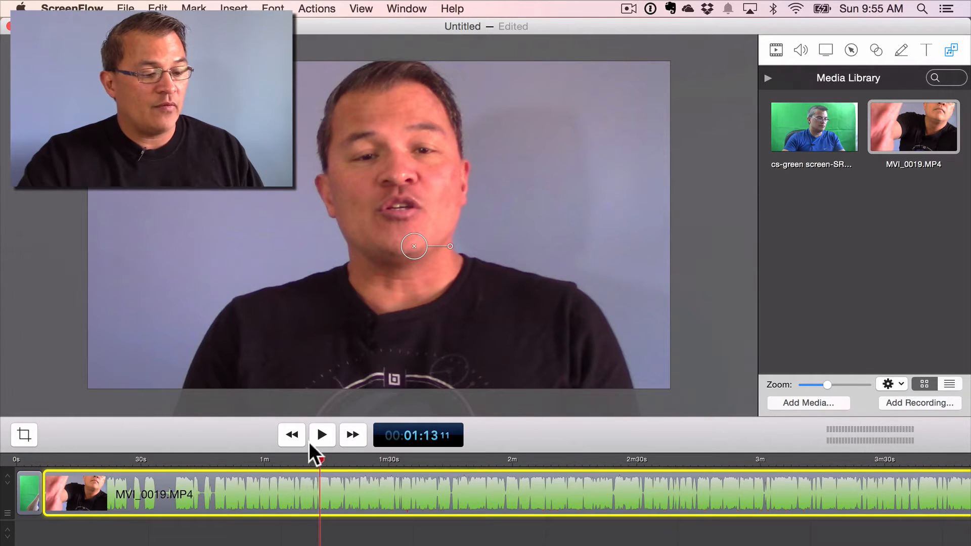
drag(304, 459, 302, 457)
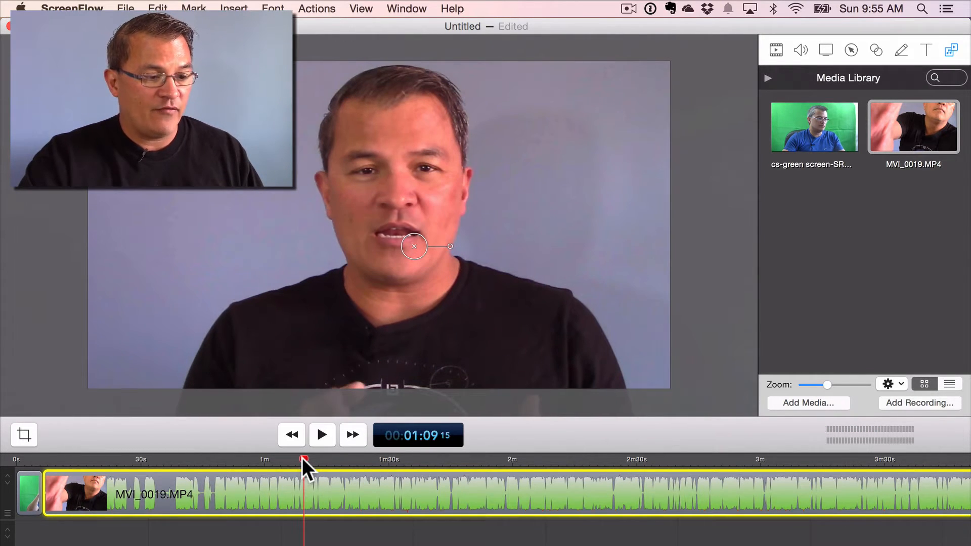
click(344, 544)
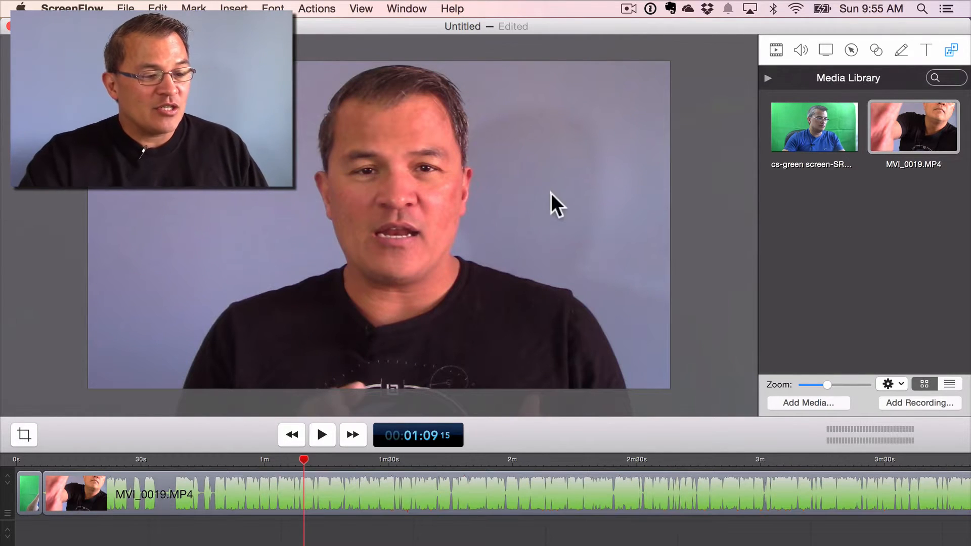
Select the MVI_0019.MP4 clip and review the text, screen recording and video properties, including its X, Y and Z rotation.
click(402, 494)
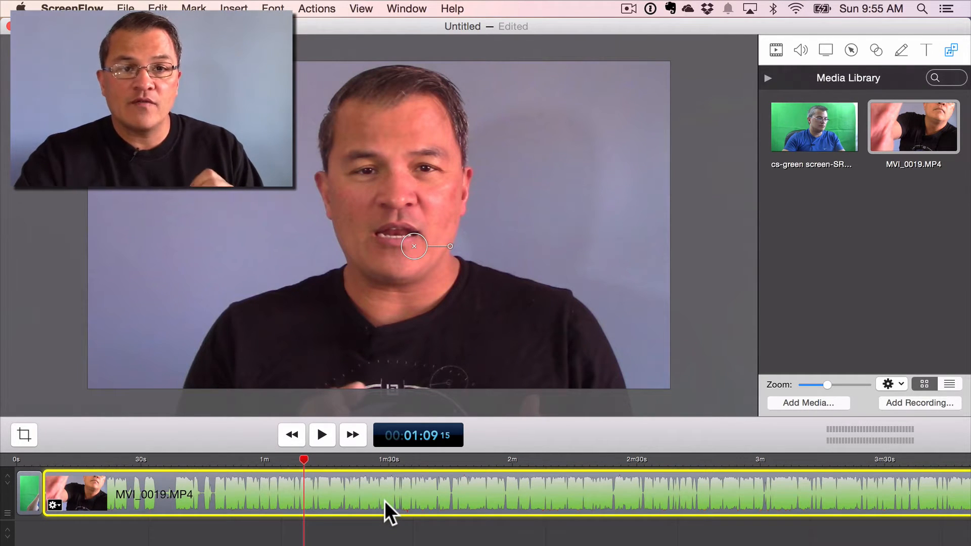
click(926, 50)
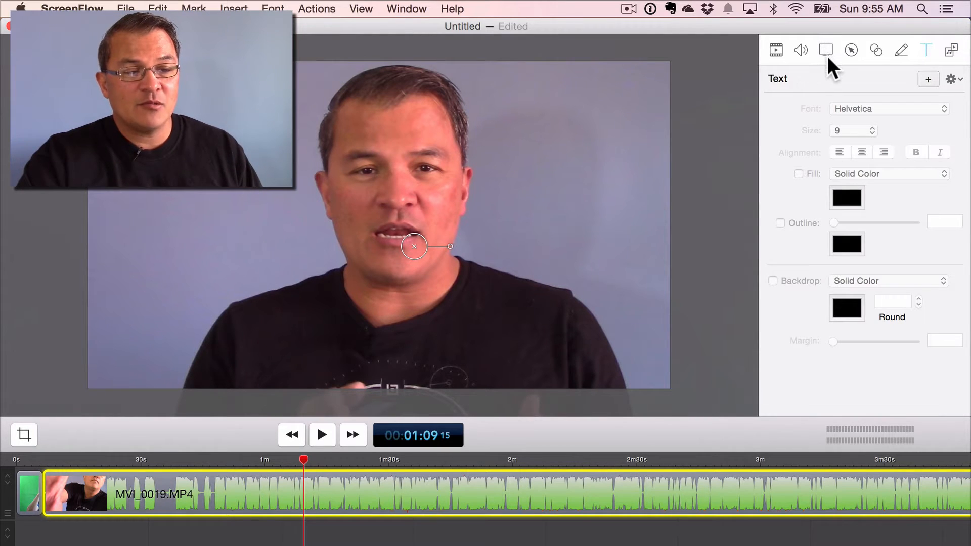
click(826, 52)
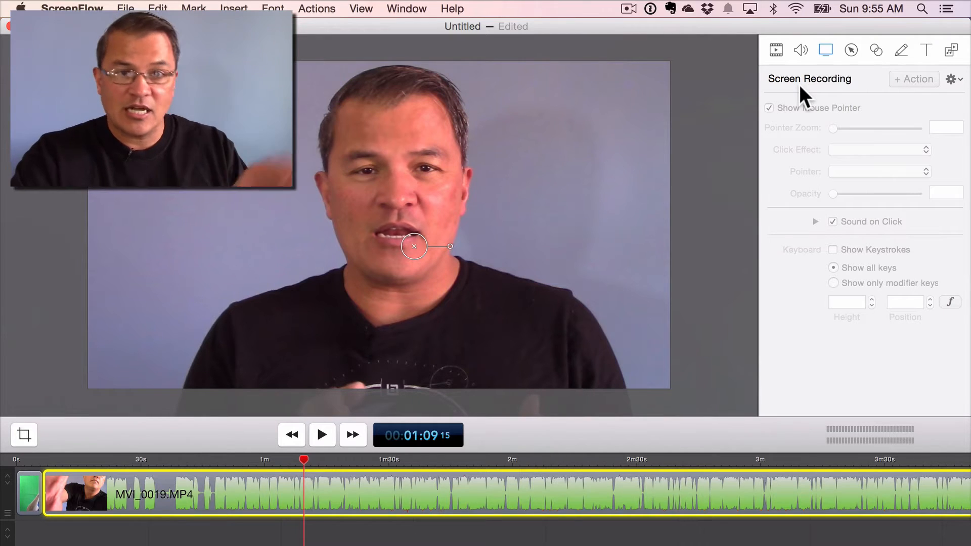
click(776, 74)
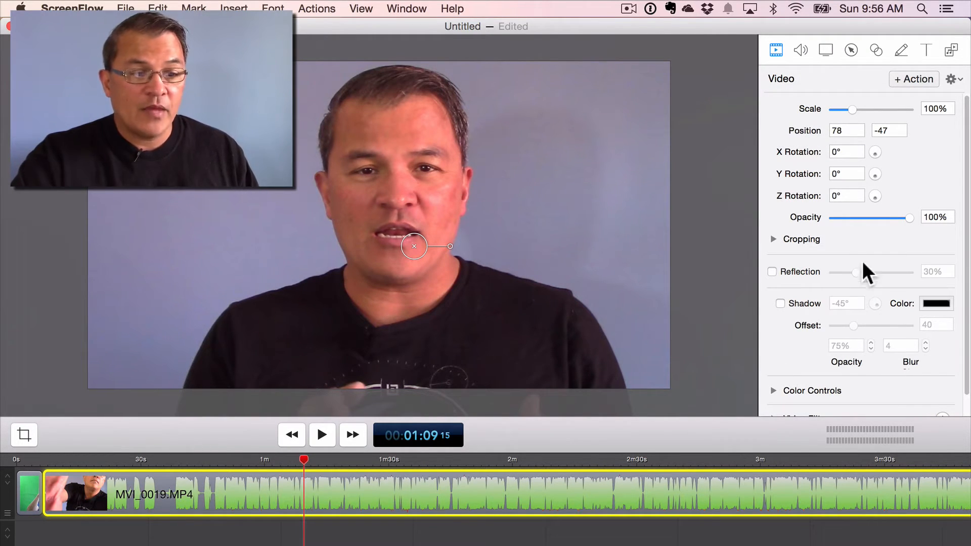
click(847, 151)
click(852, 175)
click(853, 195)
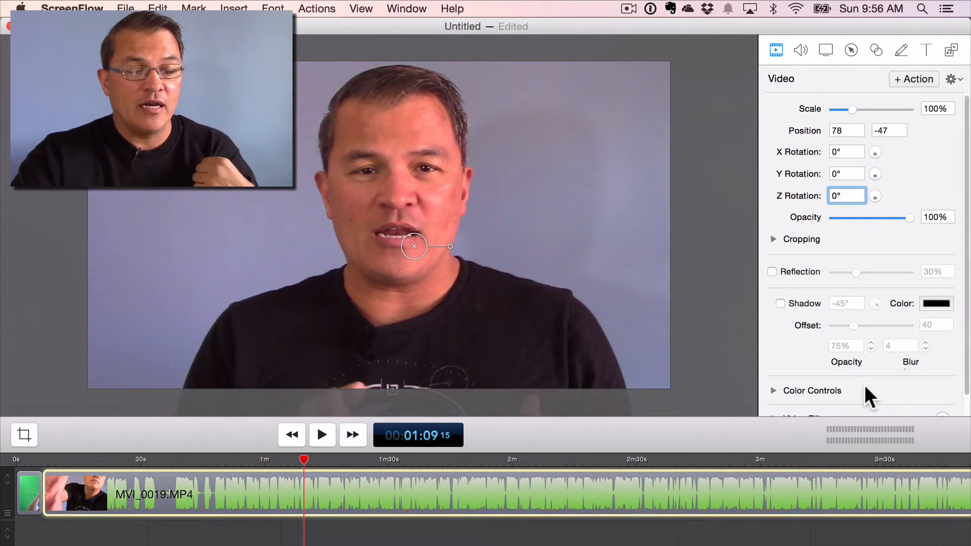
Add a Chroma Key video filter to the MVI_0019.MP4 clip.
drag(967, 341, 967, 377)
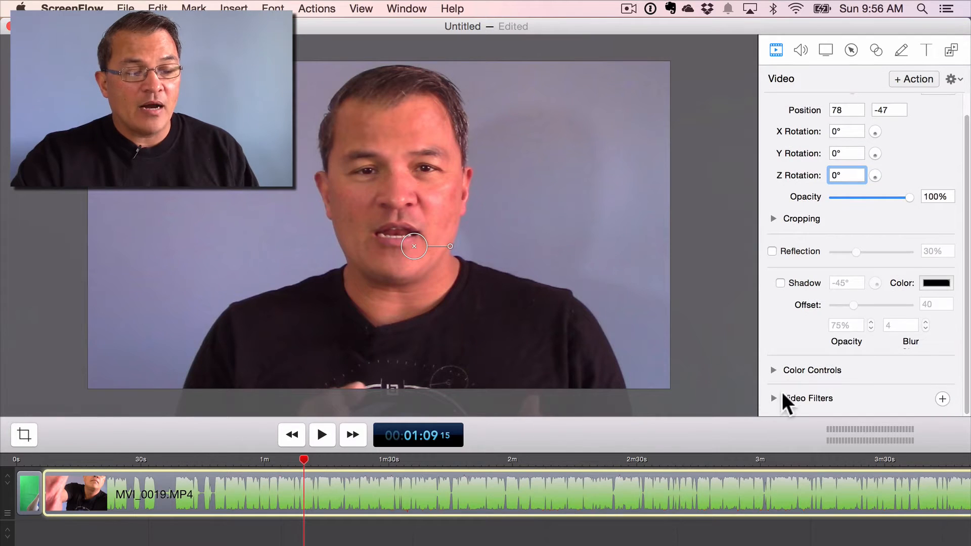
scroll(773, 396, up, 1)
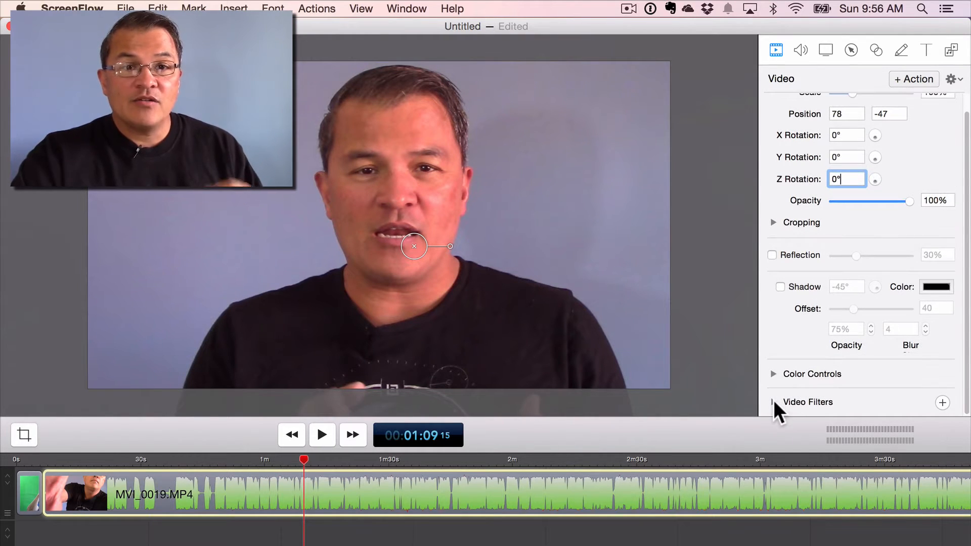
click(774, 401)
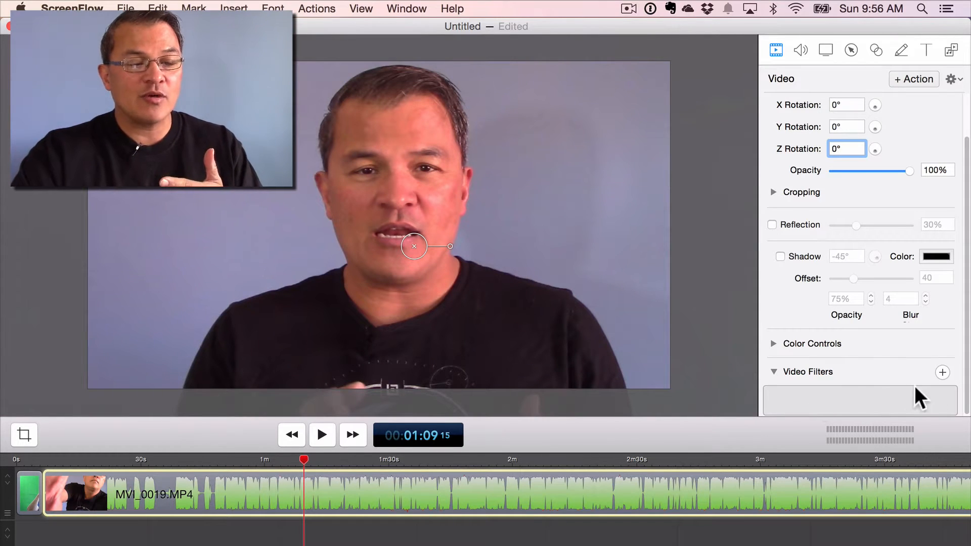
click(942, 372)
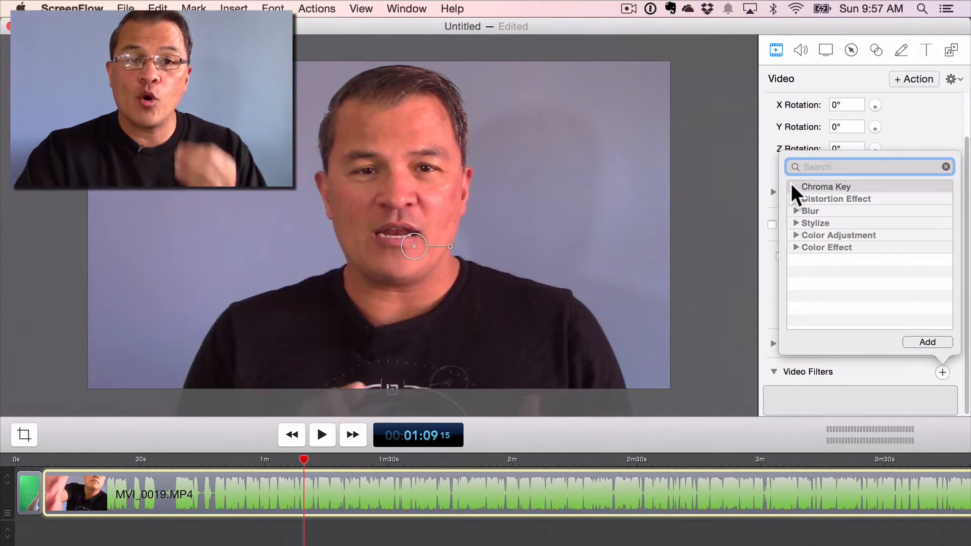
click(827, 189)
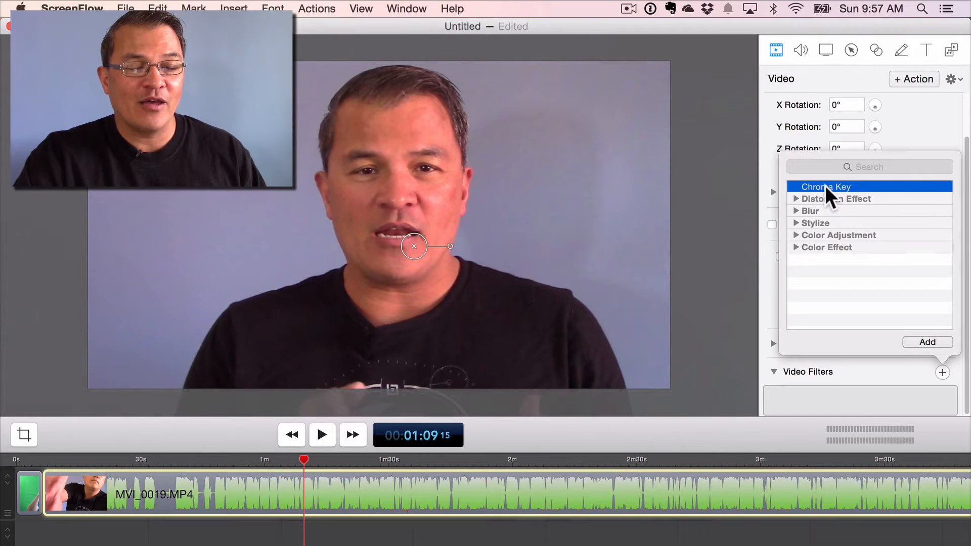
click(925, 341)
scroll(882, 329, down, 3)
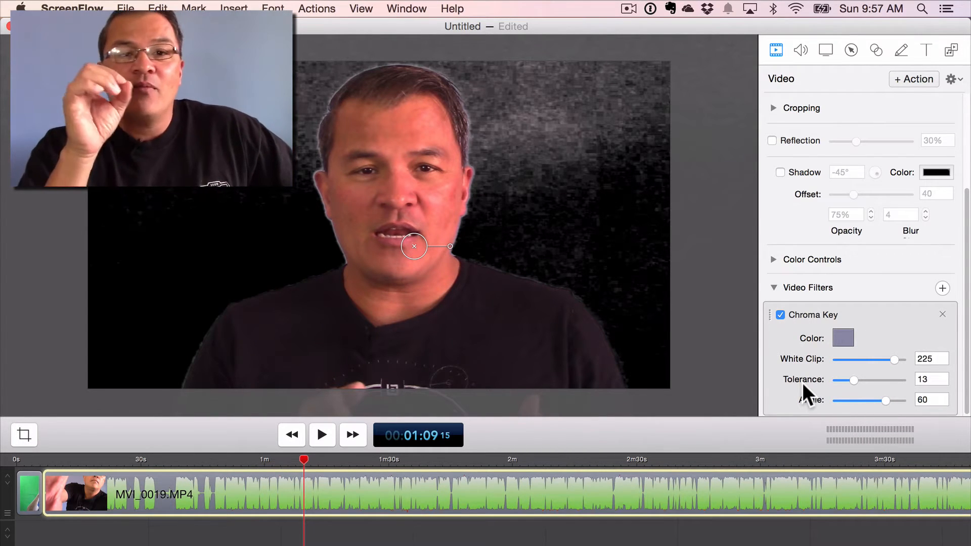
Turn off the Chroma Key filter and inspect the evenness of the clip's backdrop, shifting the clip down and back on the canvas.
click(780, 315)
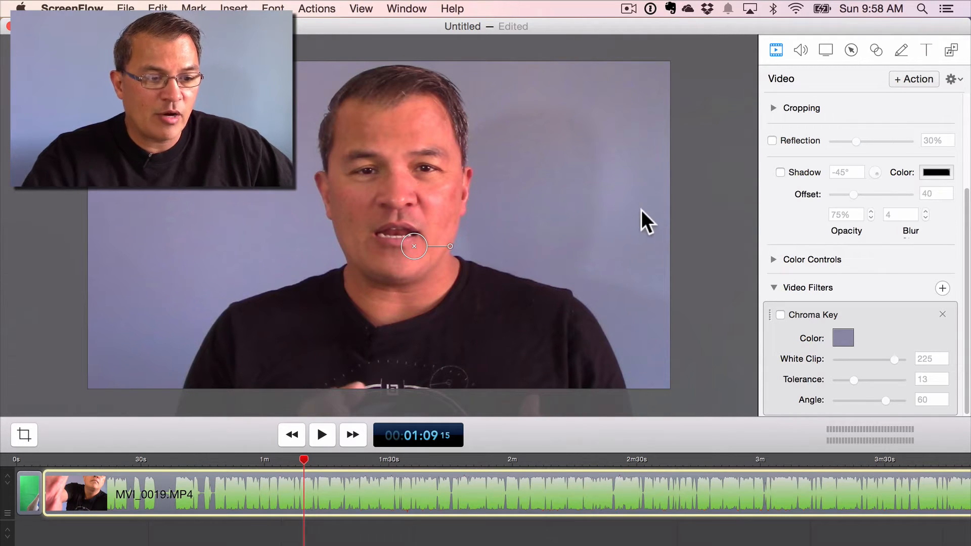
scroll(590, 183, up, 1)
scroll(601, 194, down, 2)
scroll(602, 196, up, 5)
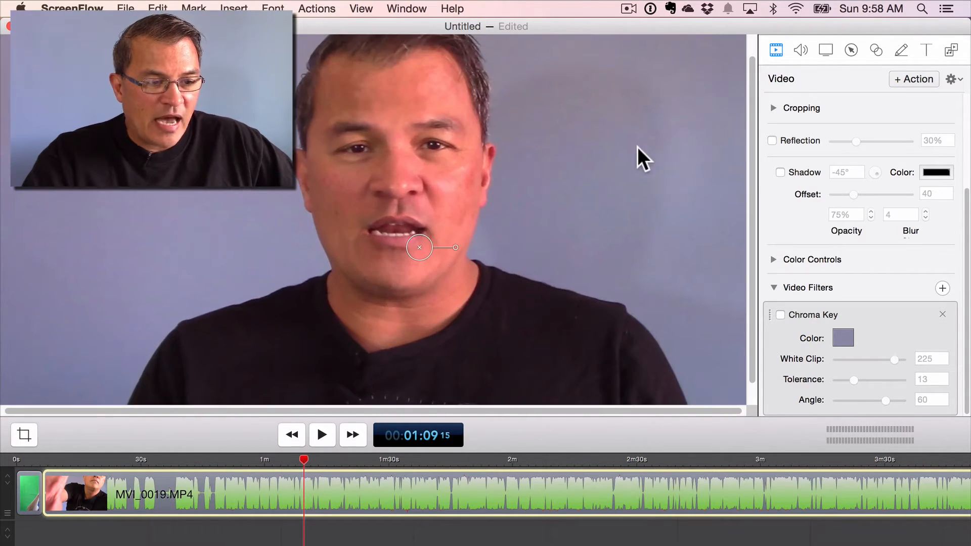
scroll(602, 157, down, 3)
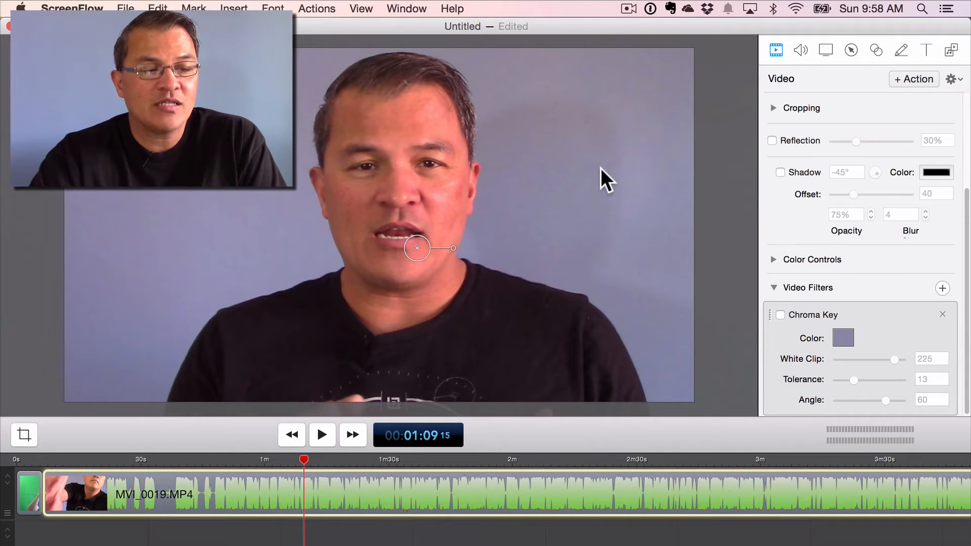
drag(634, 195, 750, 299)
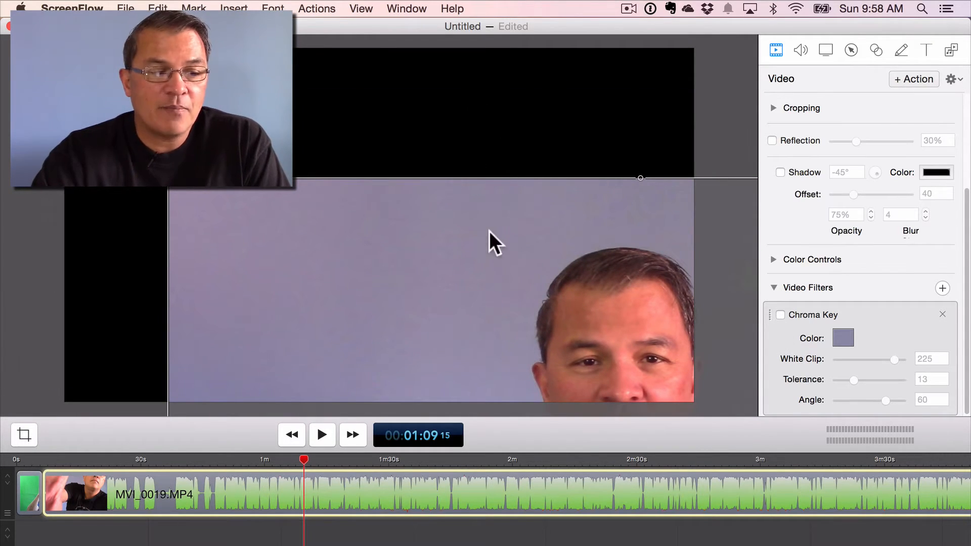
drag(525, 256, 448, 136)
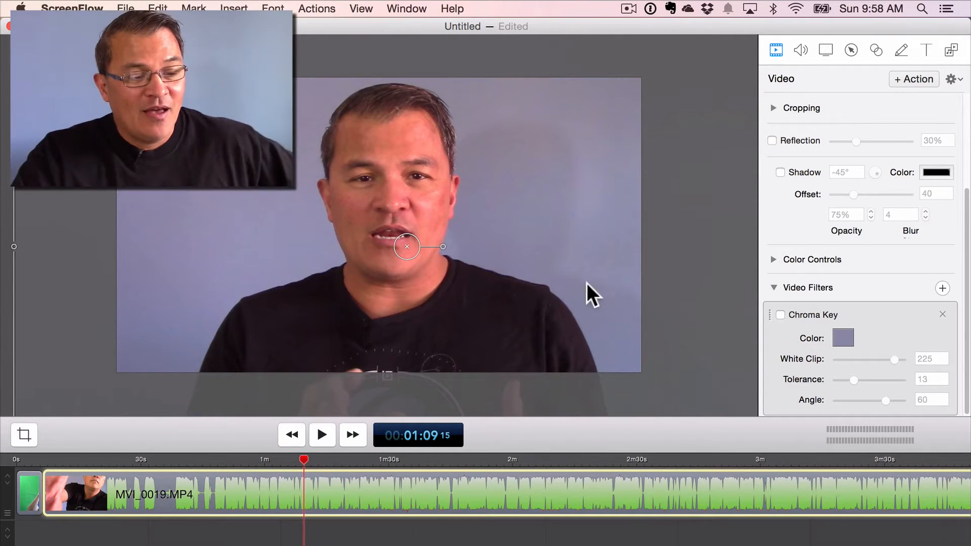
Compare the backdrop with the Chroma Key filter on and off, shifting the clip on the canvas to check its upper area.
click(780, 314)
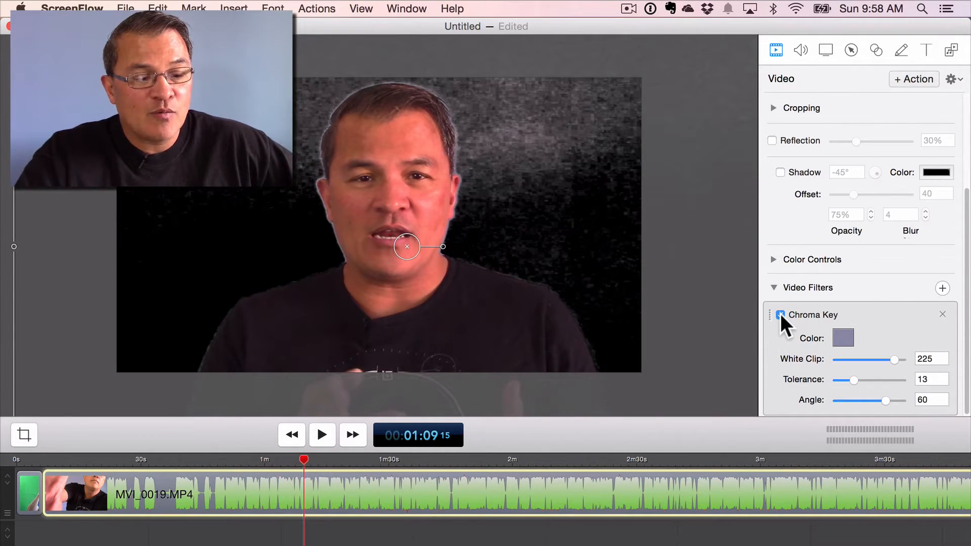
drag(502, 117, 643, 257)
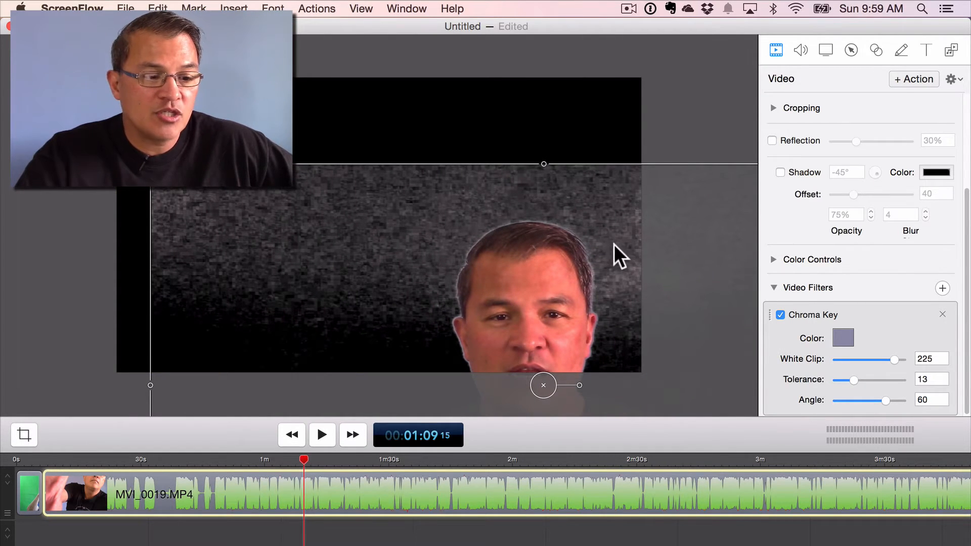
drag(614, 244, 526, 141)
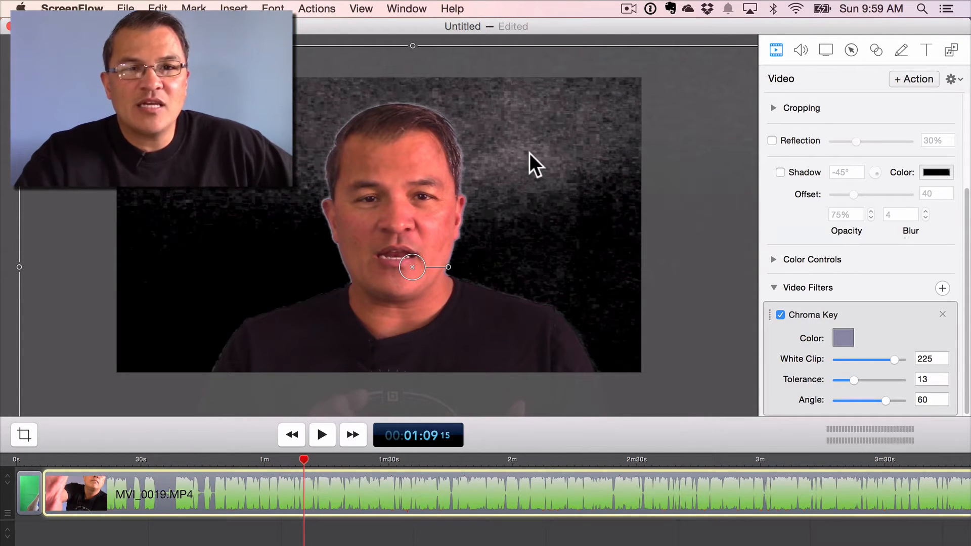
click(779, 313)
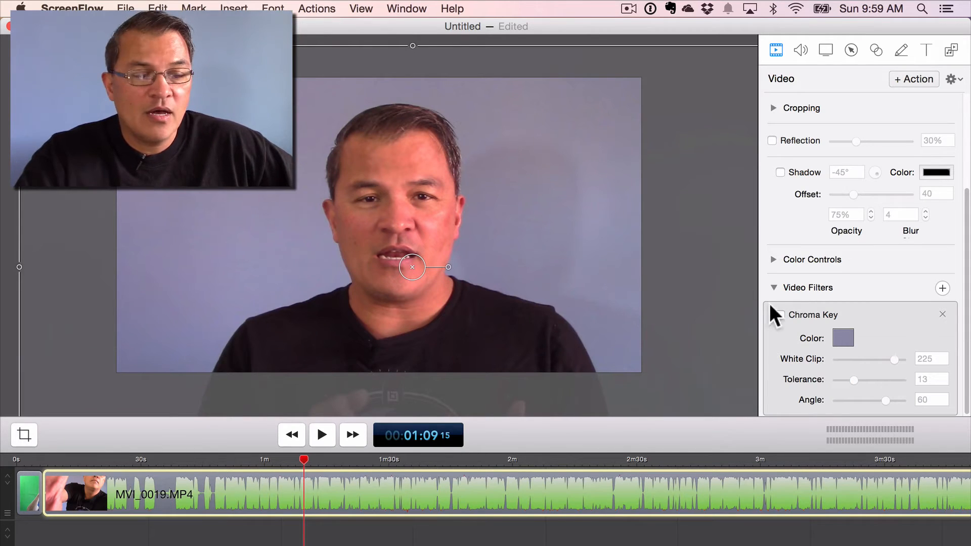
click(781, 314)
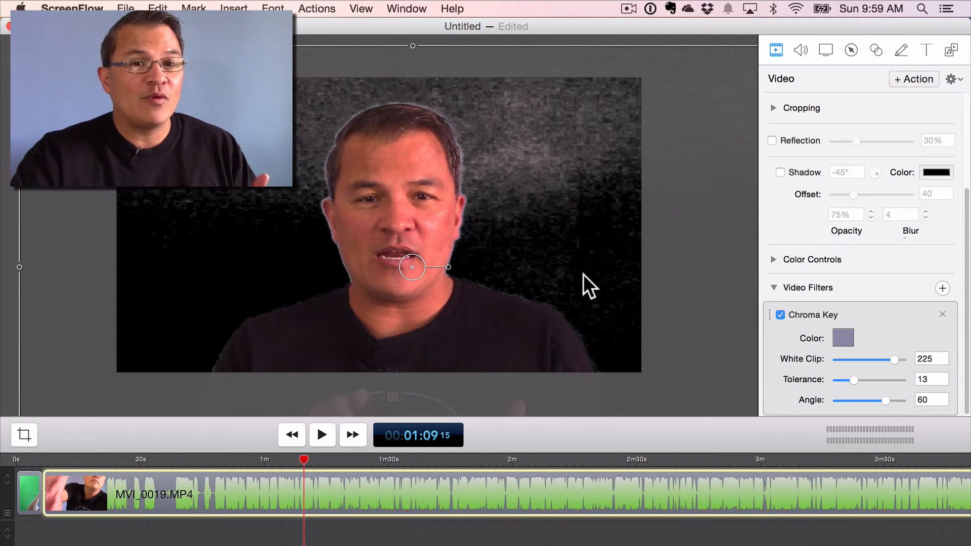
drag(571, 214, 569, 199)
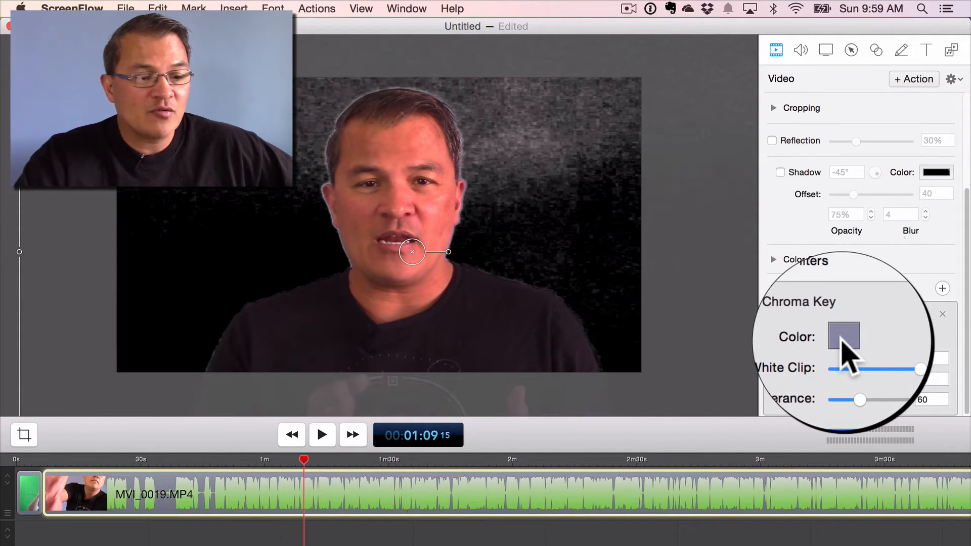
Sample the Chroma Key color from the backdrop beside the speaker's neck with the filter off, and switch the filter back on.
click(778, 313)
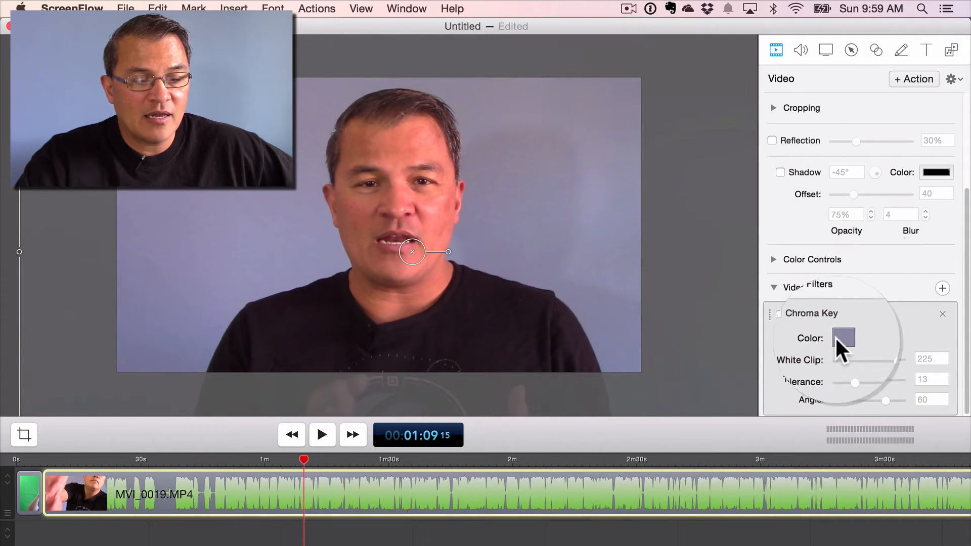
click(836, 337)
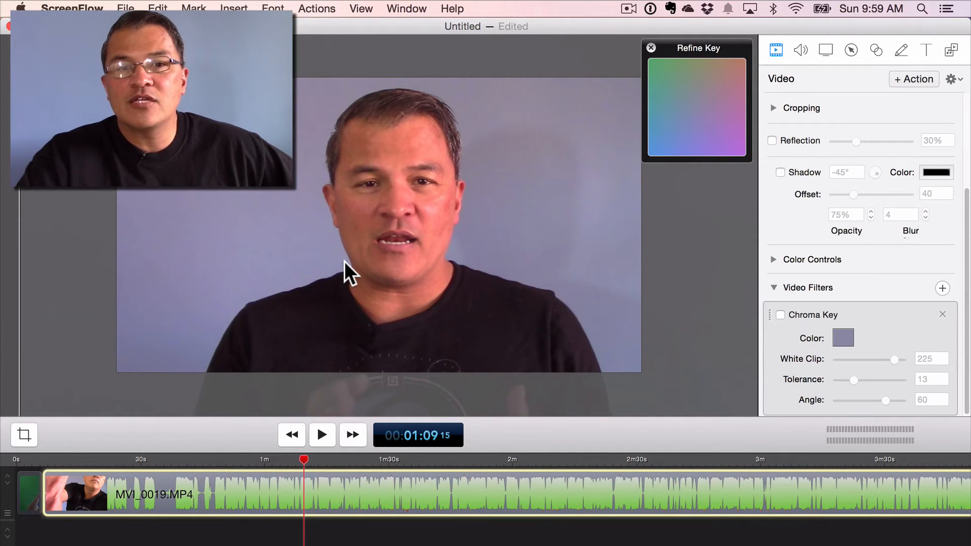
scroll(344, 262, down, 1)
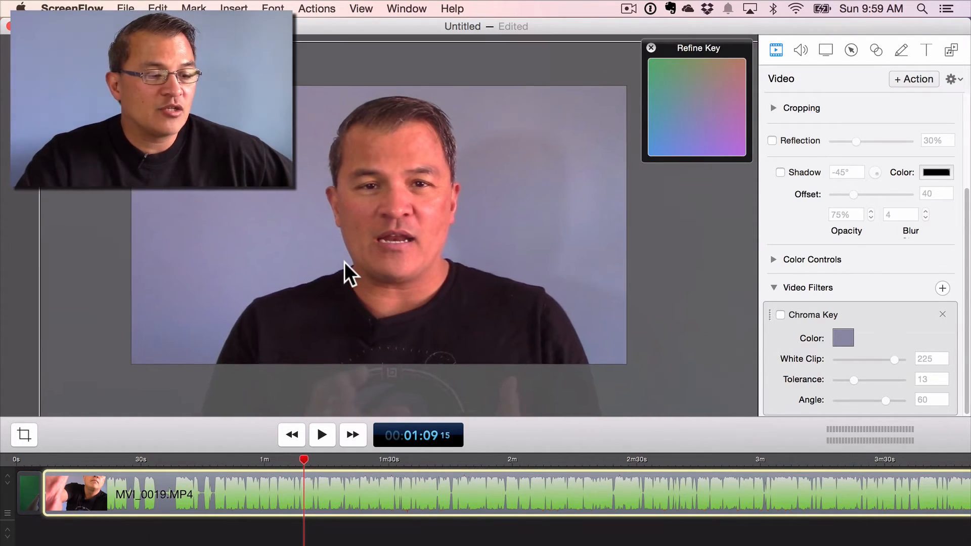
scroll(344, 262, up, 4)
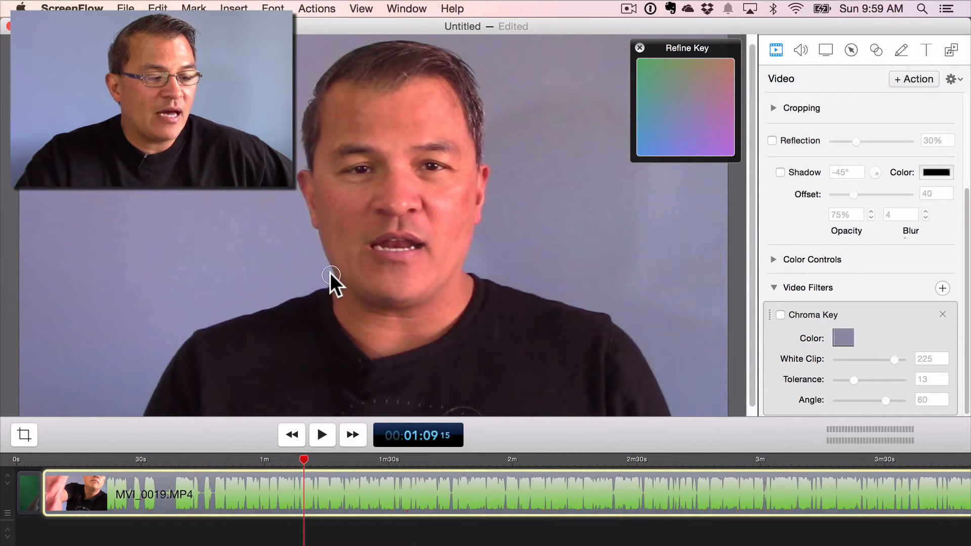
click(330, 272)
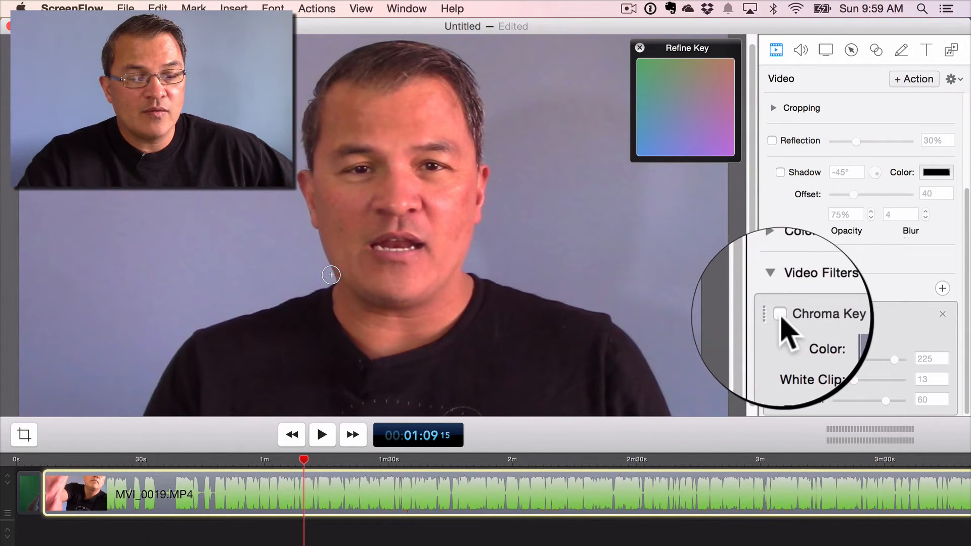
click(781, 315)
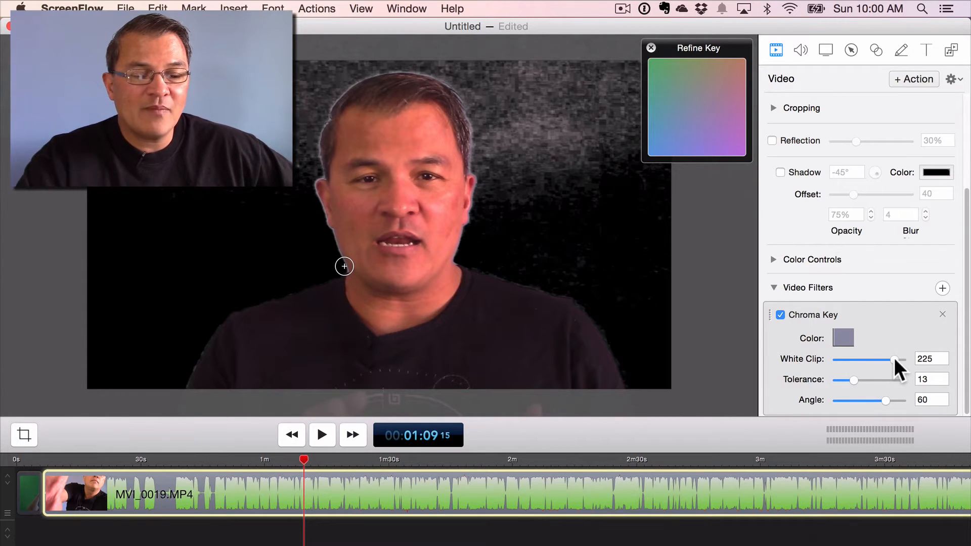
Try a lower White Clip for the Chroma Key filter and restore it to 225.
drag(894, 361, 876, 357)
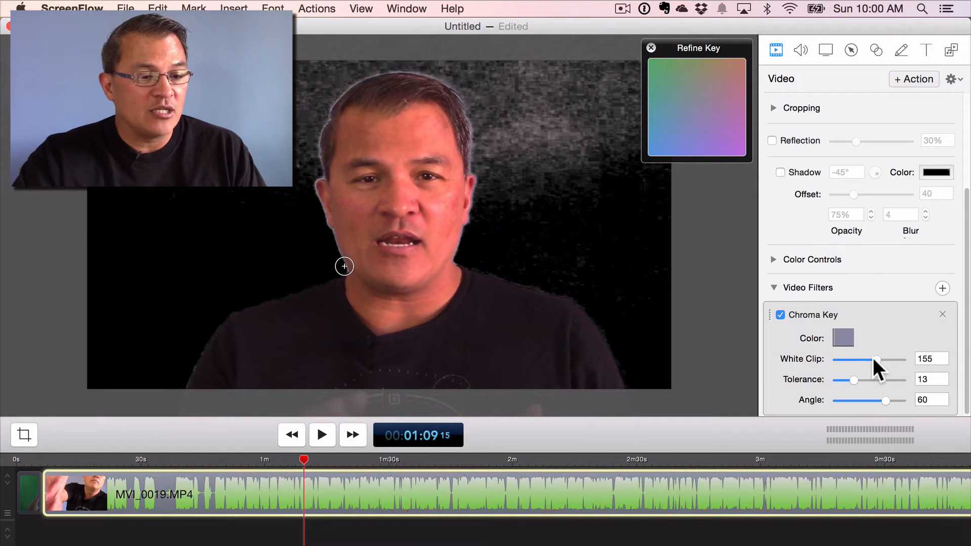
drag(873, 357, 873, 357)
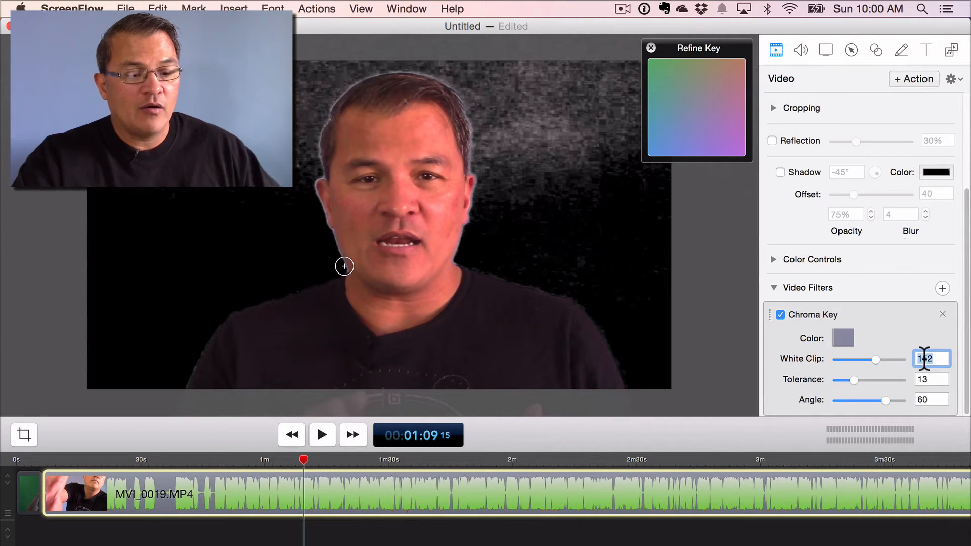
text(225)
key(Return)
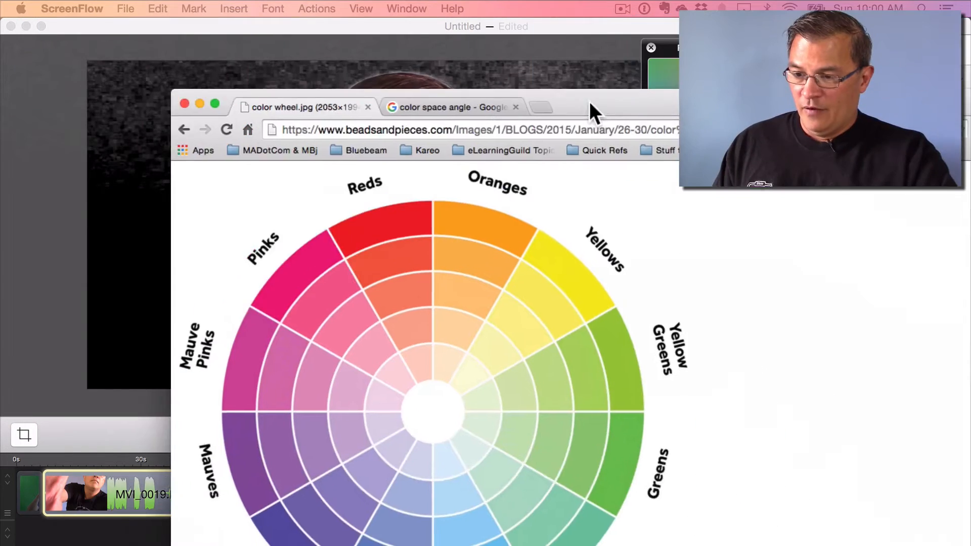
Consult the color wheel image in Chrome and, back in ScreenFlow, set the Chroma Key filter's Tolerance to 24 and Angle to 57.
drag(590, 101, 491, 44)
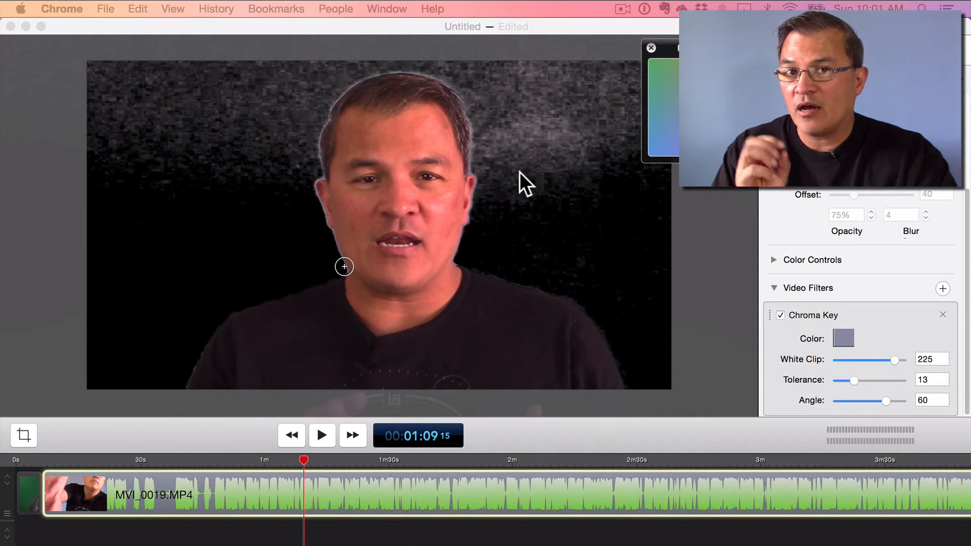
click(857, 380)
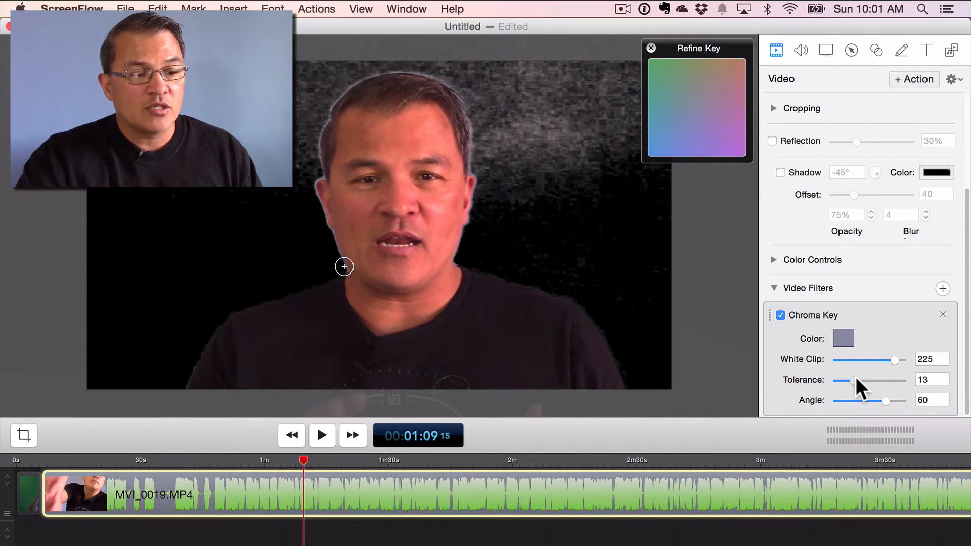
drag(856, 380, 860, 379)
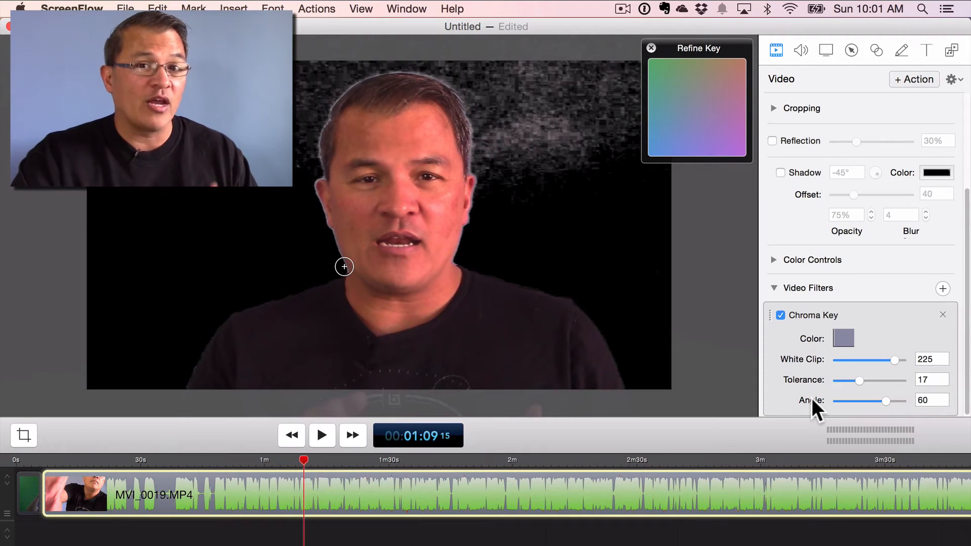
drag(860, 381, 870, 379)
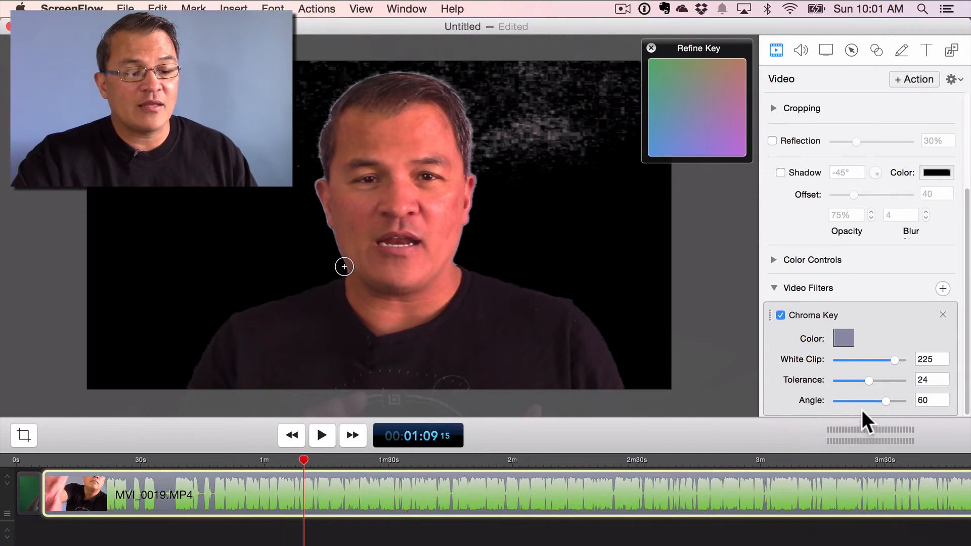
drag(887, 399, 883, 394)
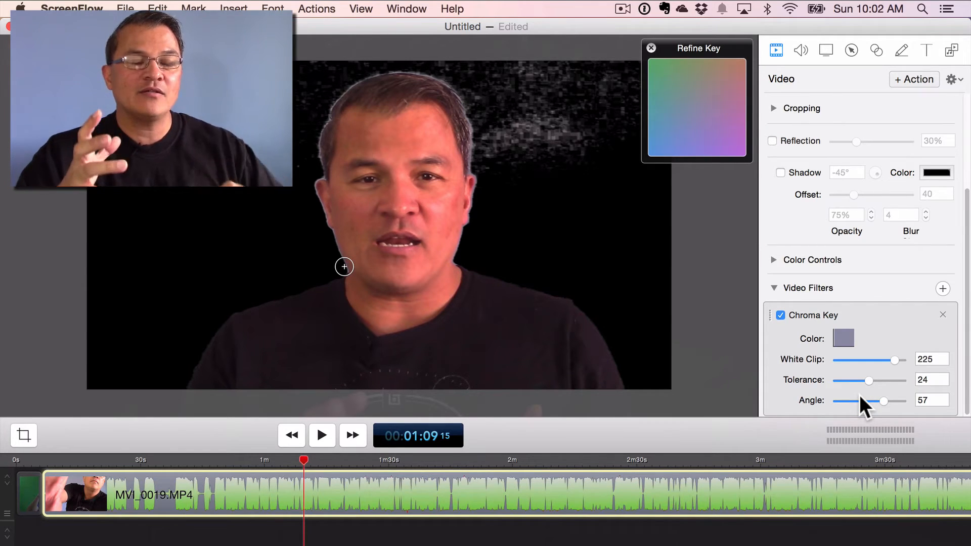
Search the ScreenFlow Help for "chroma key".
click(453, 7)
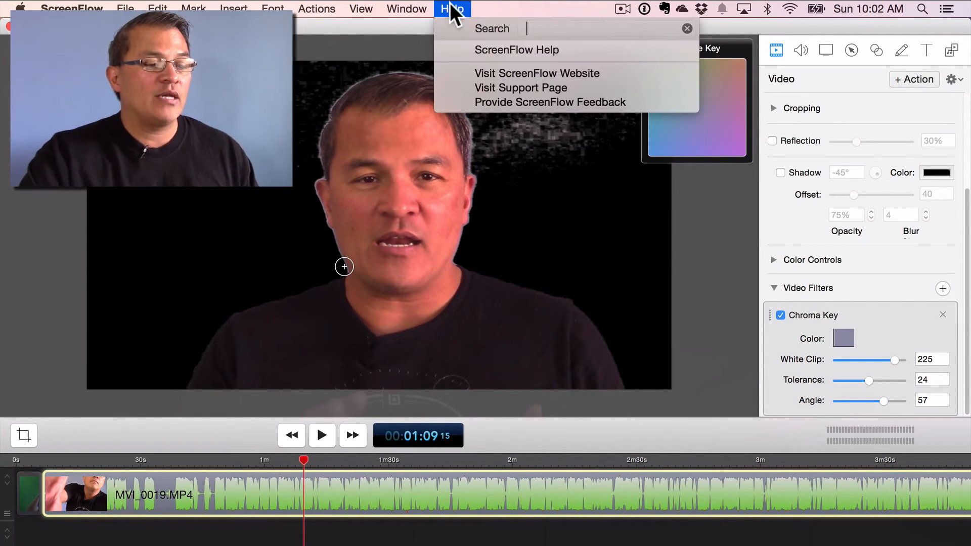
click(522, 50)
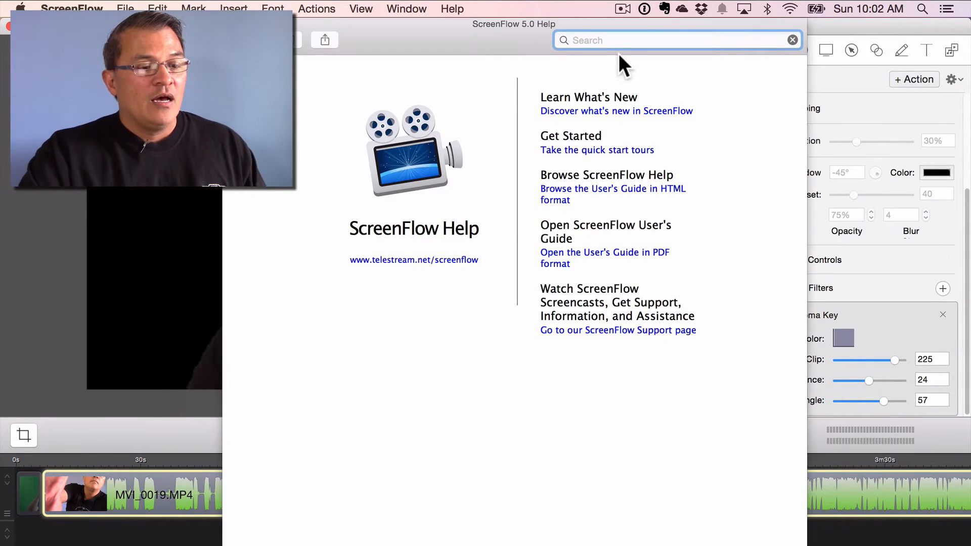
text(chrom)
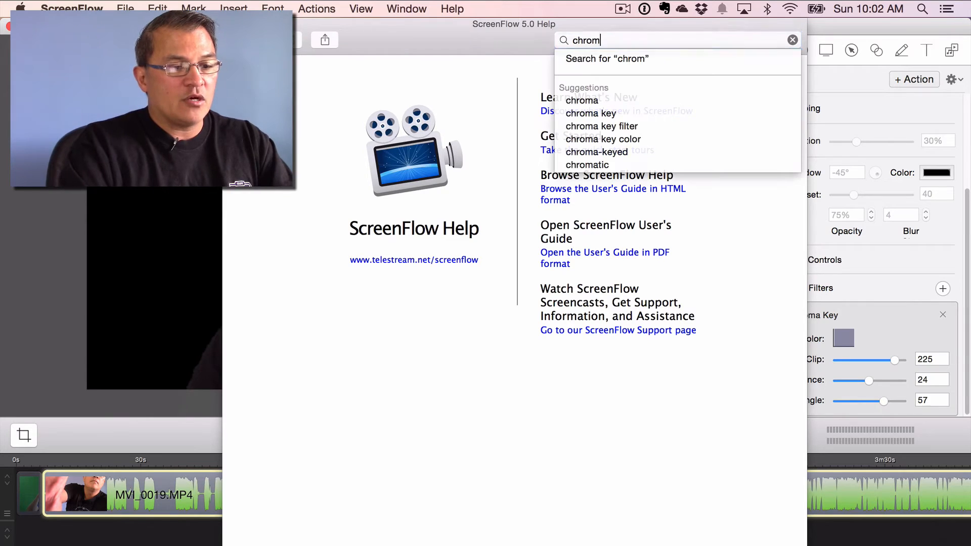
text(a key)
key(Return)
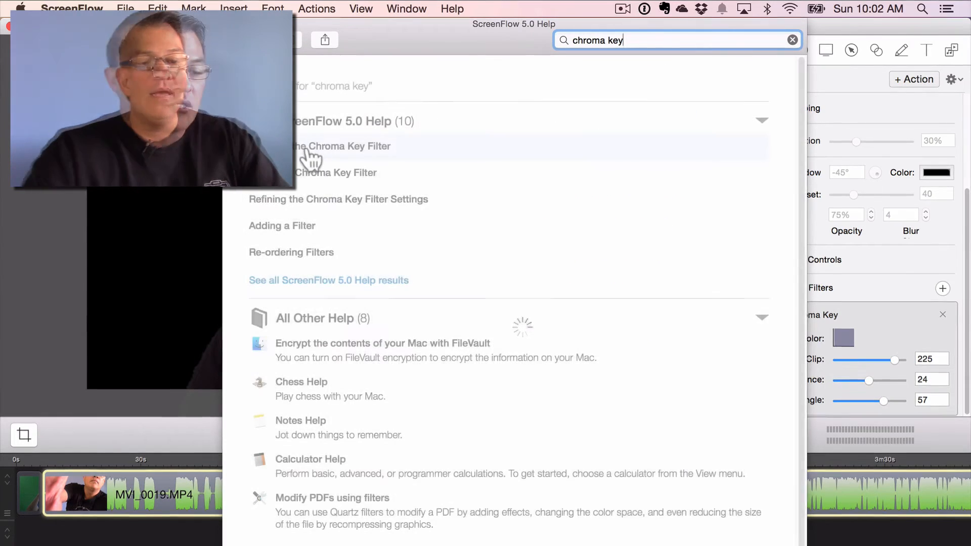
Read the Chroma Key filter settings table in the first help article and switch the Chroma Key filter on for the speaker clip.
click(305, 148)
scroll(679, 326, down, 5)
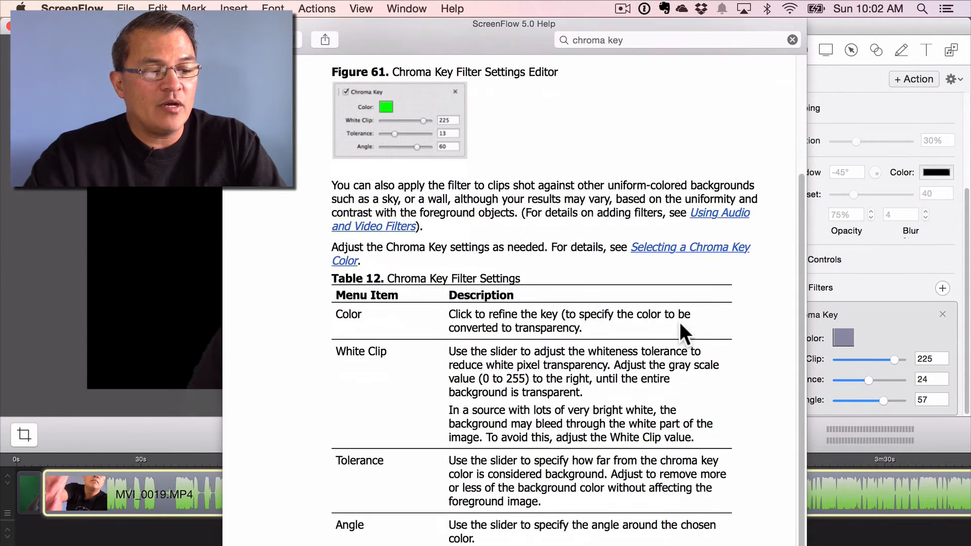
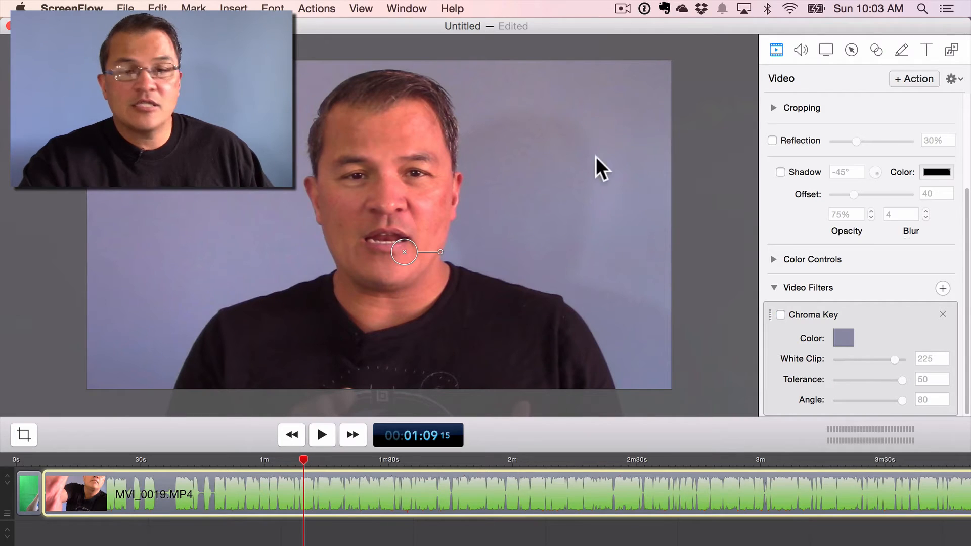
click(781, 315)
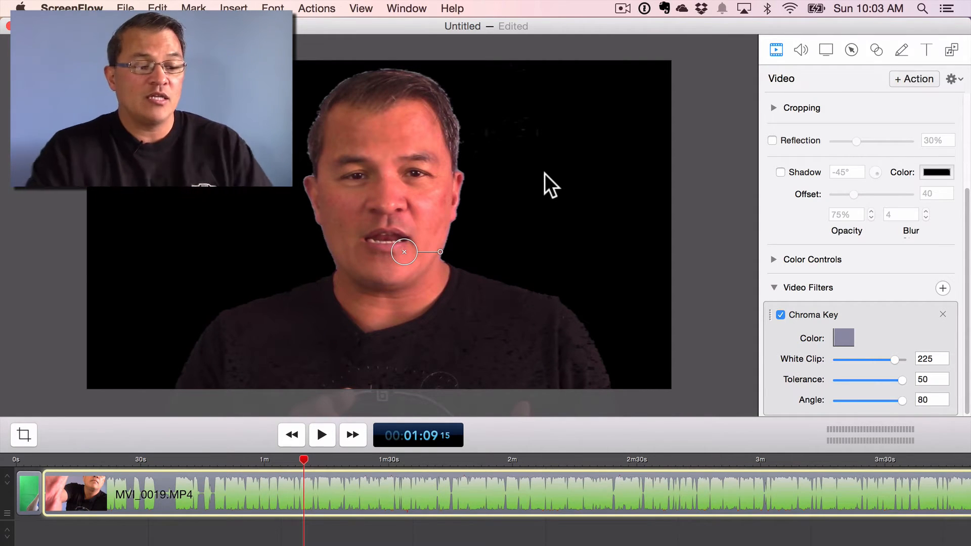
Import cubicle-farm1.jpg from the Misc Media folder and place it on a new track beneath the MVI_0019.MP4 clip, just after the playhead.
click(951, 49)
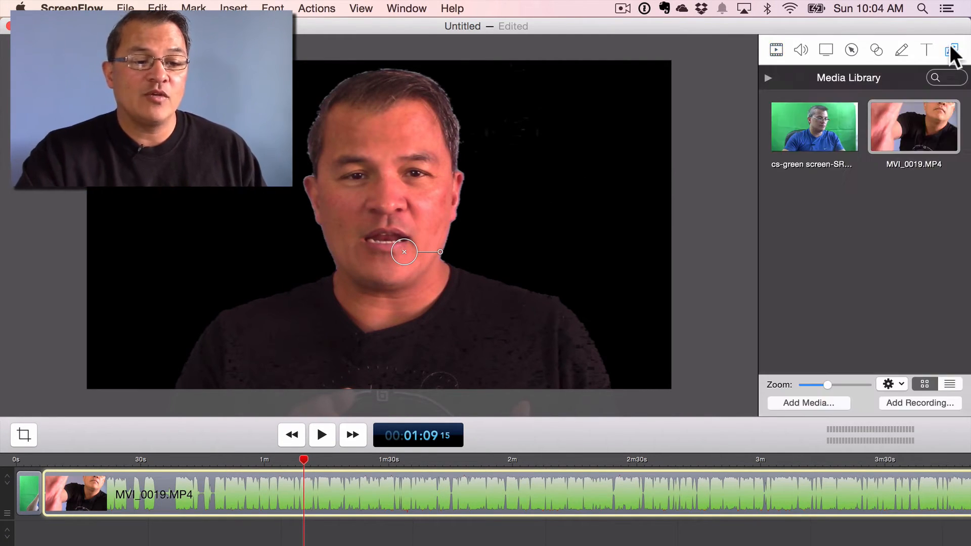
click(806, 403)
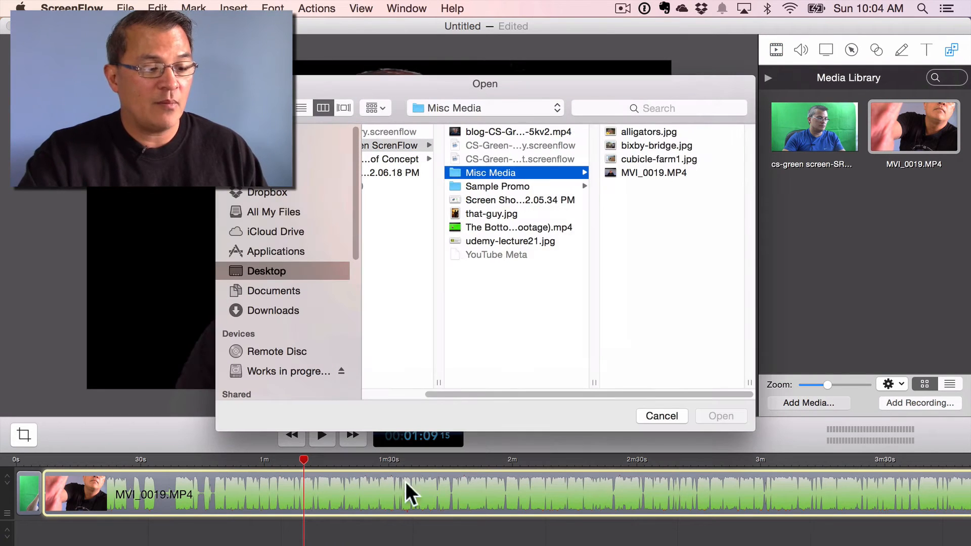
click(638, 159)
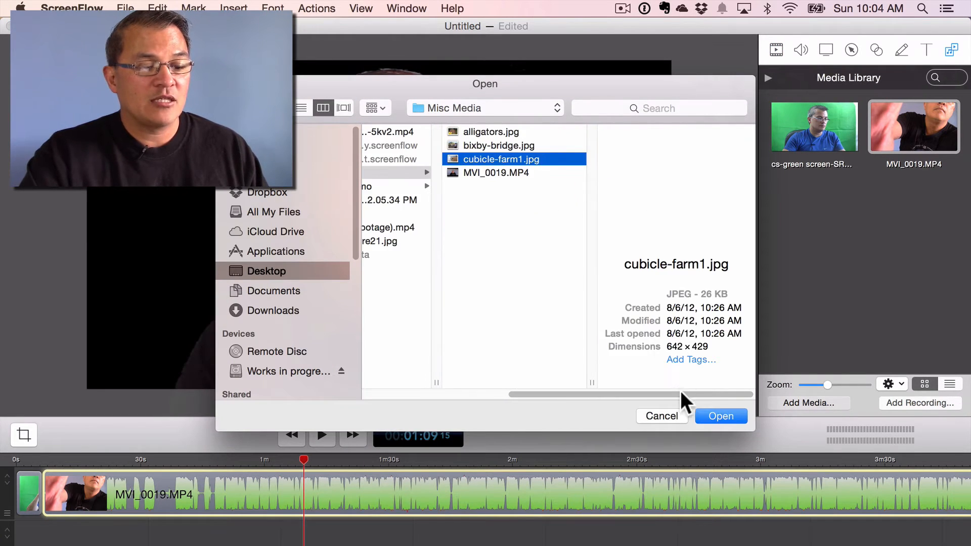
click(721, 416)
drag(812, 203, 333, 510)
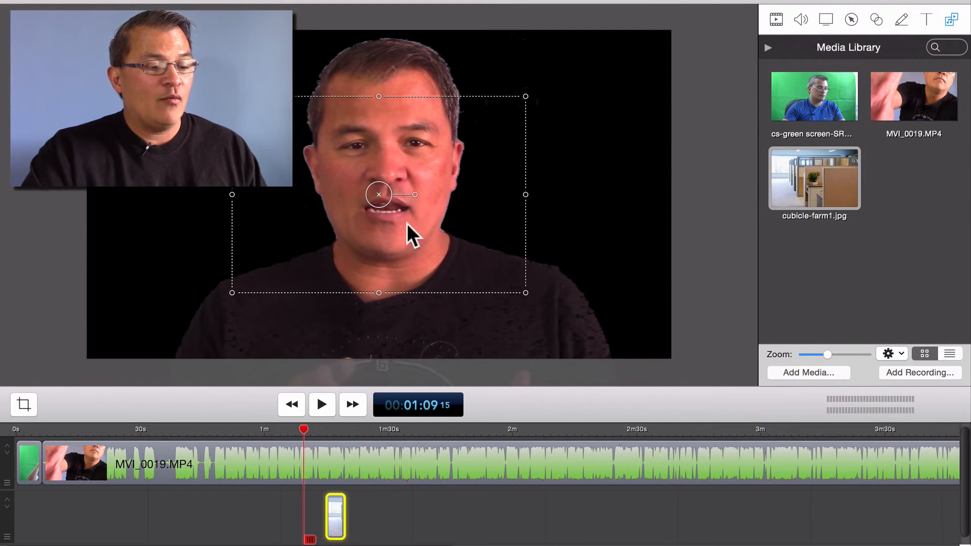
Shift the speaker clip slightly down on the canvas and extend the cubicle image's start back to about the 1-minute mark, under the playhead.
click(705, 226)
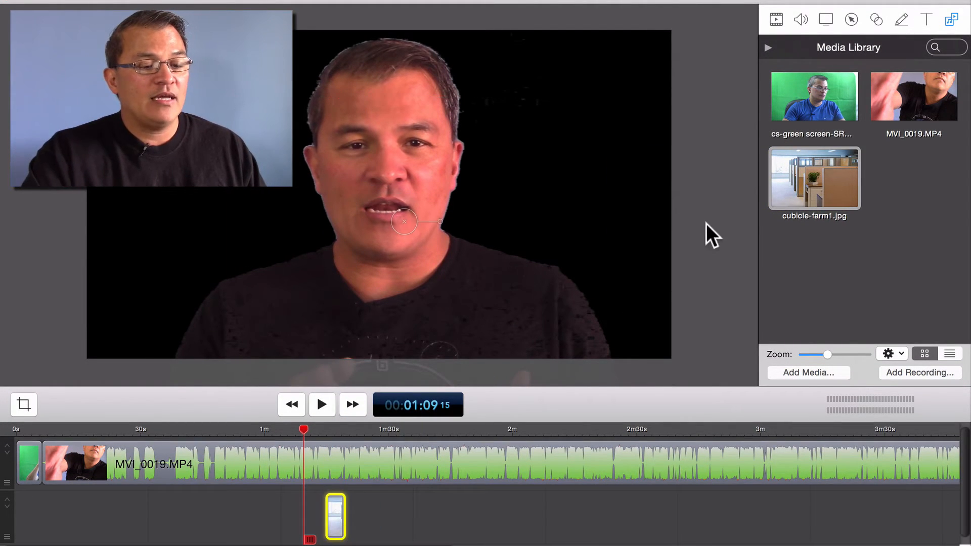
click(416, 205)
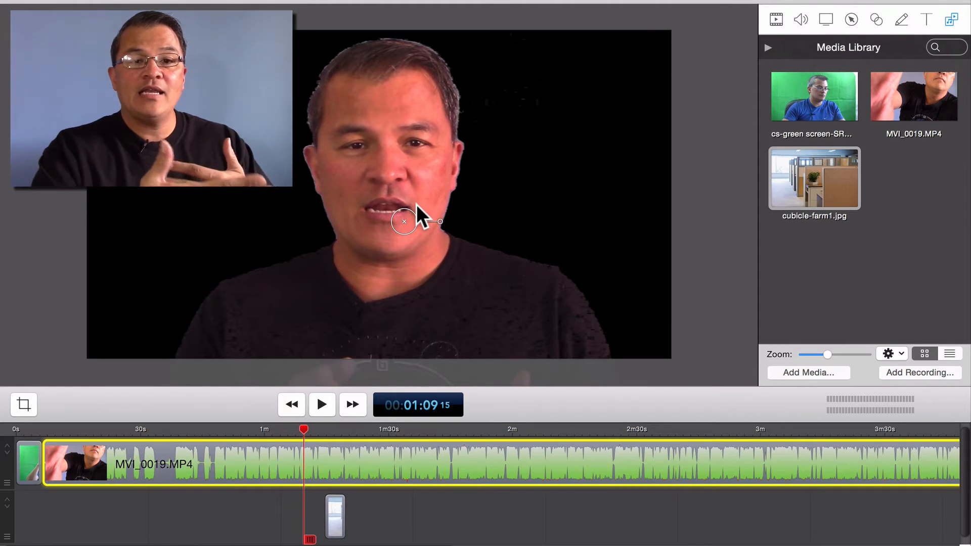
mouse_move(387, 180)
mouse_down()
mouse_move(466, 168)
mouse_move(426, 127)
mouse_move(387, 157)
mouse_move(381, 150)
mouse_up()
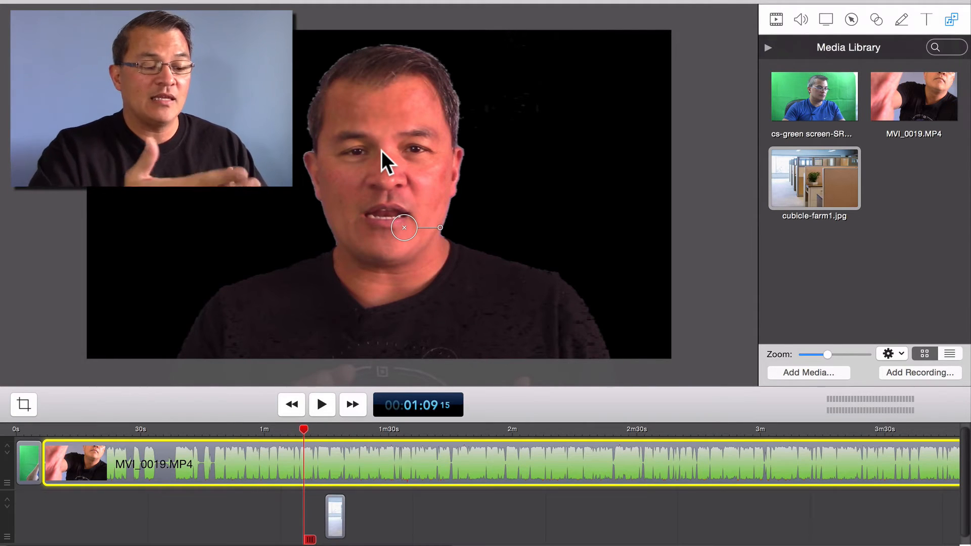
click(335, 517)
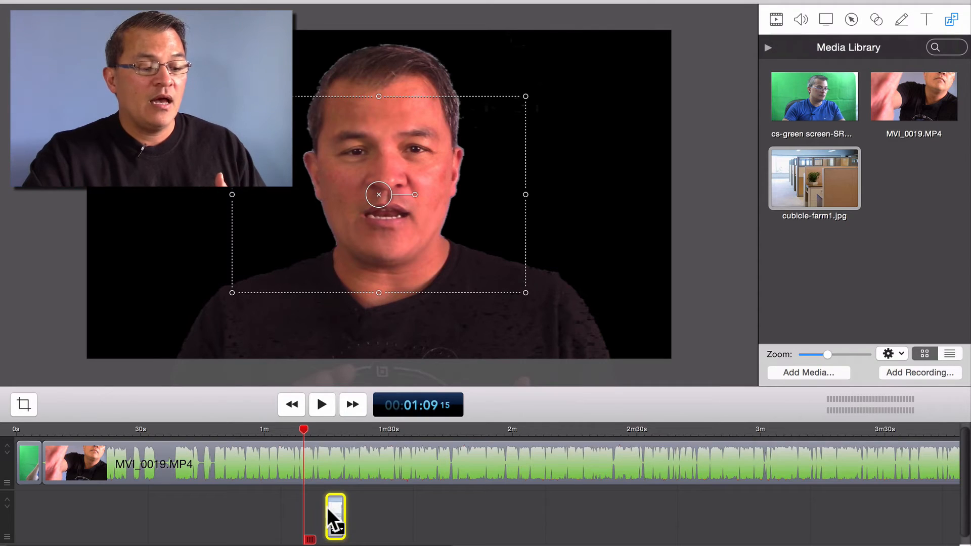
drag(326, 511, 267, 500)
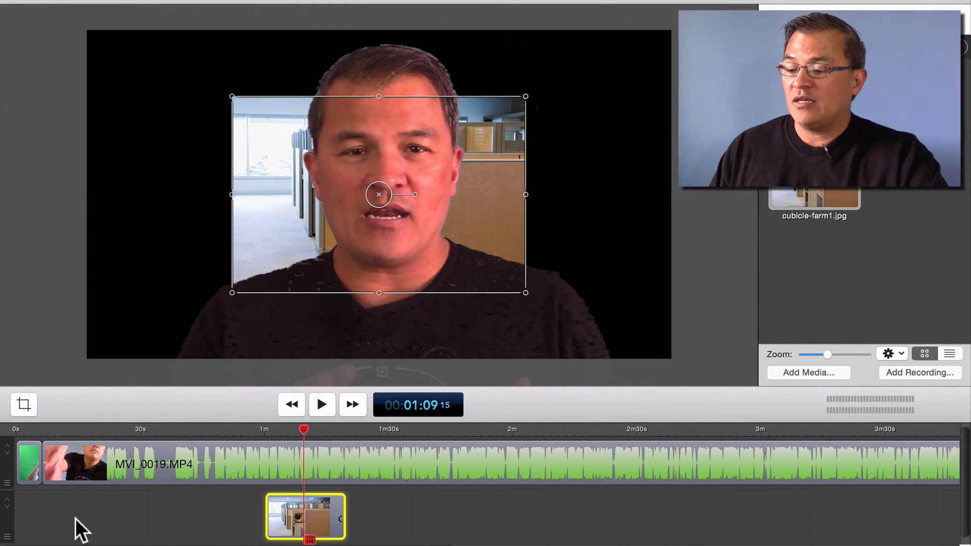
Try the cubicle image's track above the MVI_0019.MP4 track, enlarge the timeline area, and return the image track beneath the video.
drag(7, 517, 4, 481)
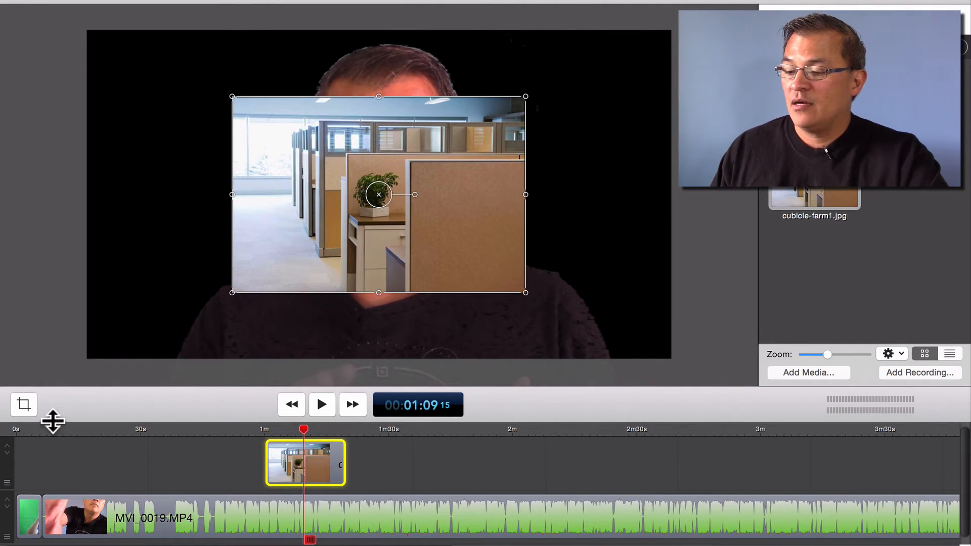
drag(53, 420, 59, 365)
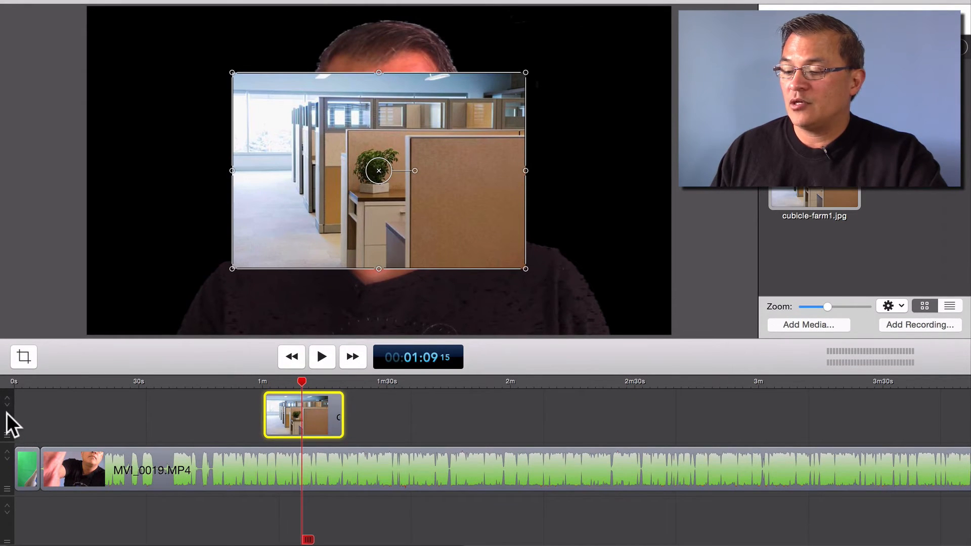
drag(7, 414, 5, 462)
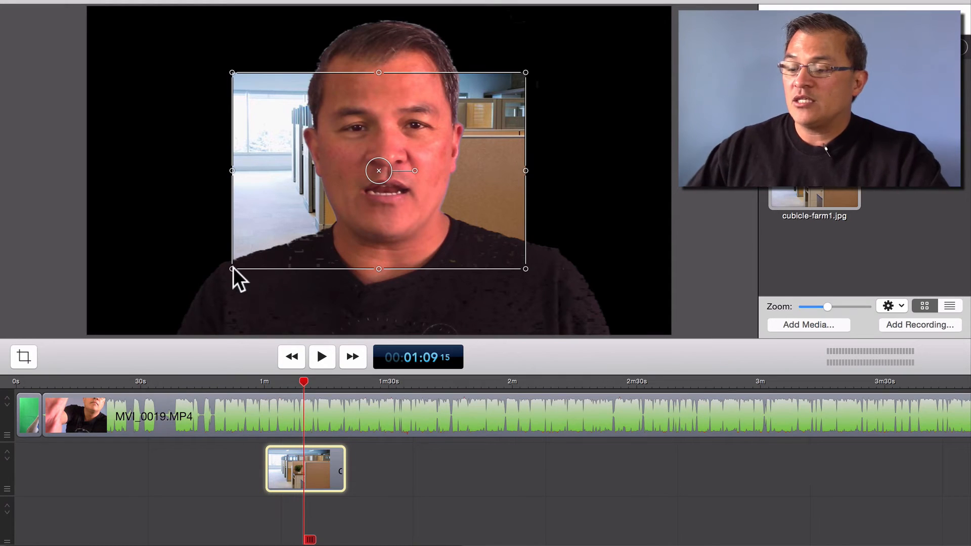
Enlarge the cubicle image proportionally from its opposite corners until it nearly fills the canvas behind the speaker.
scroll(231, 253, down, 3)
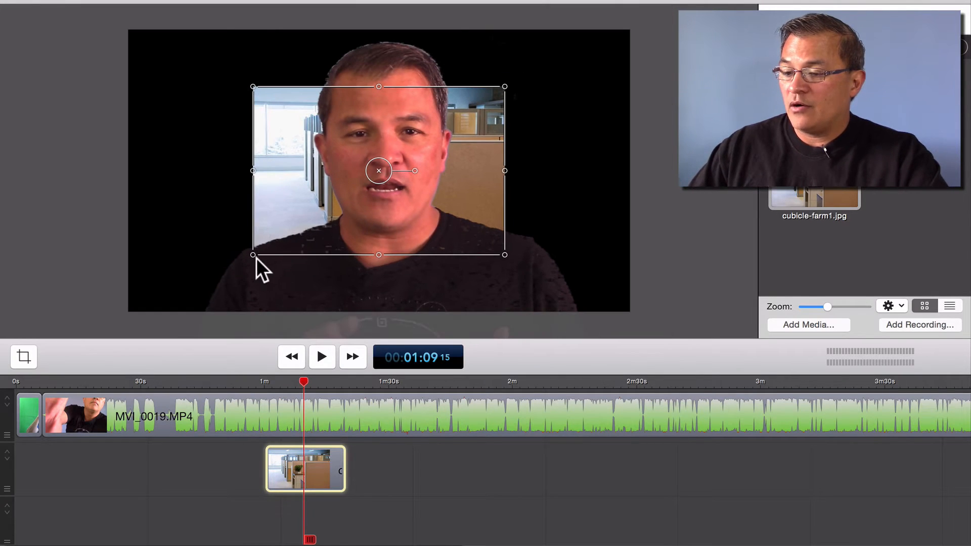
mouse_move(255, 254)
mouse_down()
mouse_move(177, 278)
mouse_move(323, 260)
mouse_move(280, 247)
mouse_move(260, 253)
mouse_up()
click(336, 476)
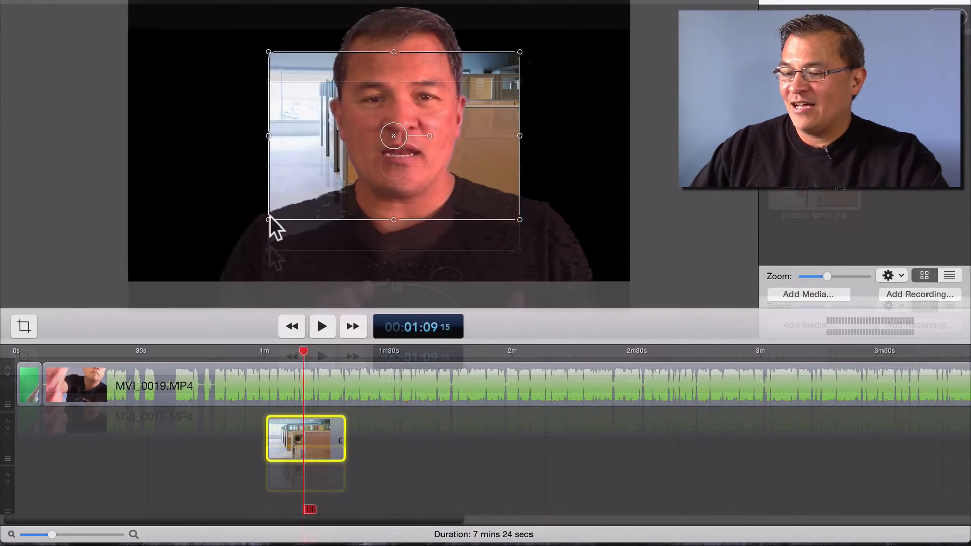
key(shift)
drag(268, 219, 122, 278)
key(shift)
drag(518, 50, 652, 3)
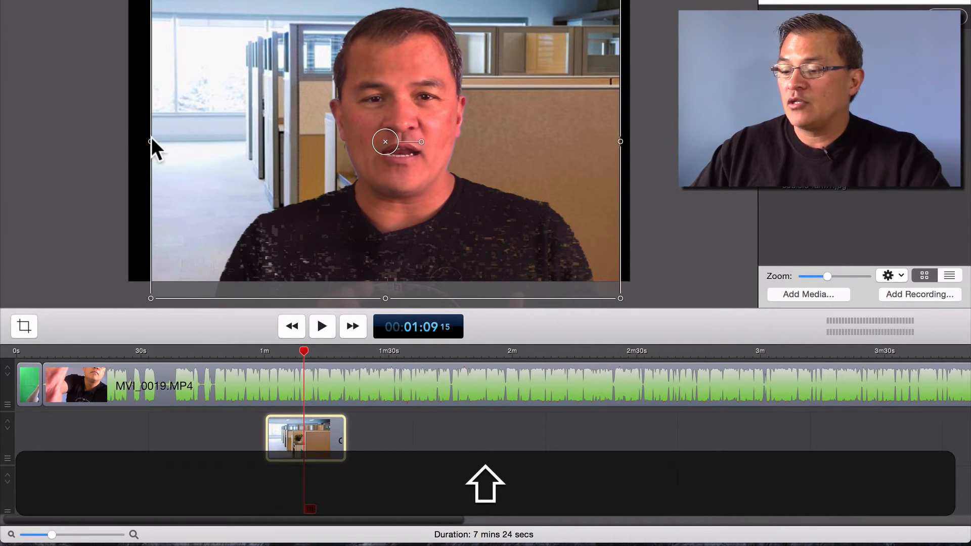
Scale the cubicle image up further and reposition it to cover the black strips at both sides of the canvas.
click(122, 141)
click(172, 166)
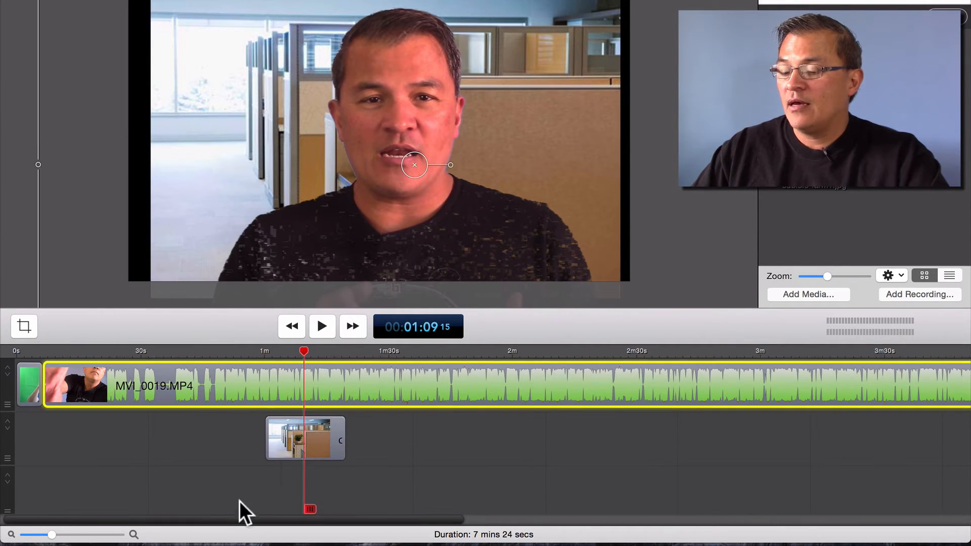
click(289, 433)
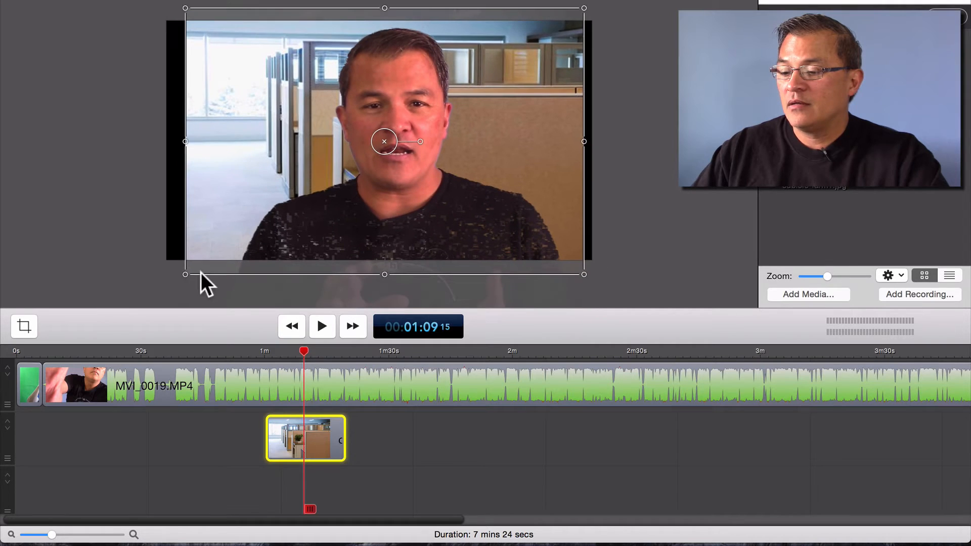
drag(185, 273, 143, 274)
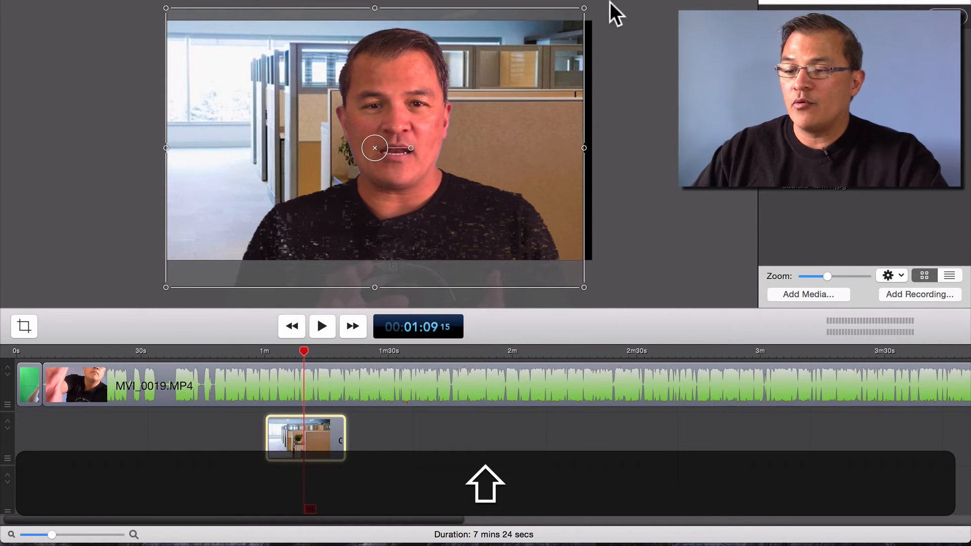
drag(583, 8, 595, 1)
drag(556, 53, 555, 50)
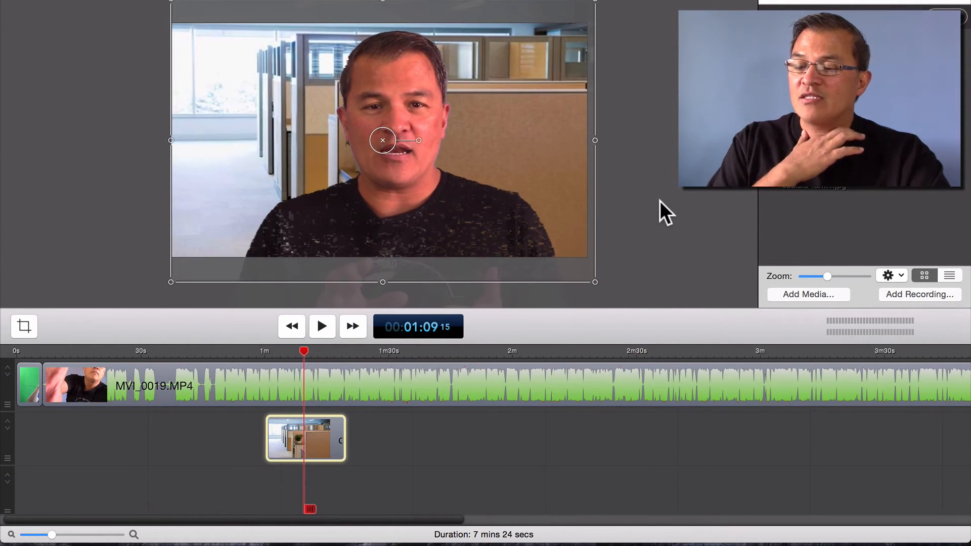
click(515, 471)
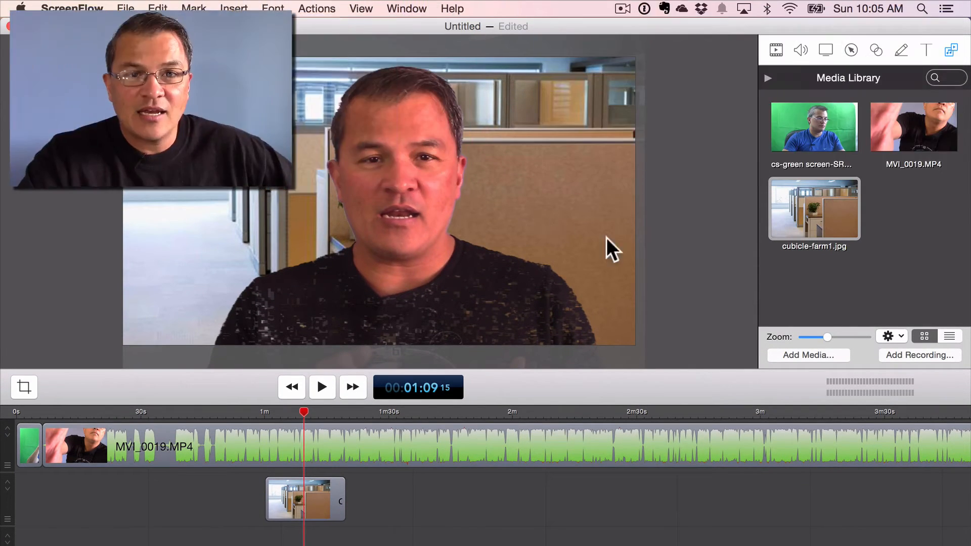
Try a bluer key color from the Refine Key palette on the MVI_0019.MP4 clip and switch its Chroma Key filter off.
click(641, 448)
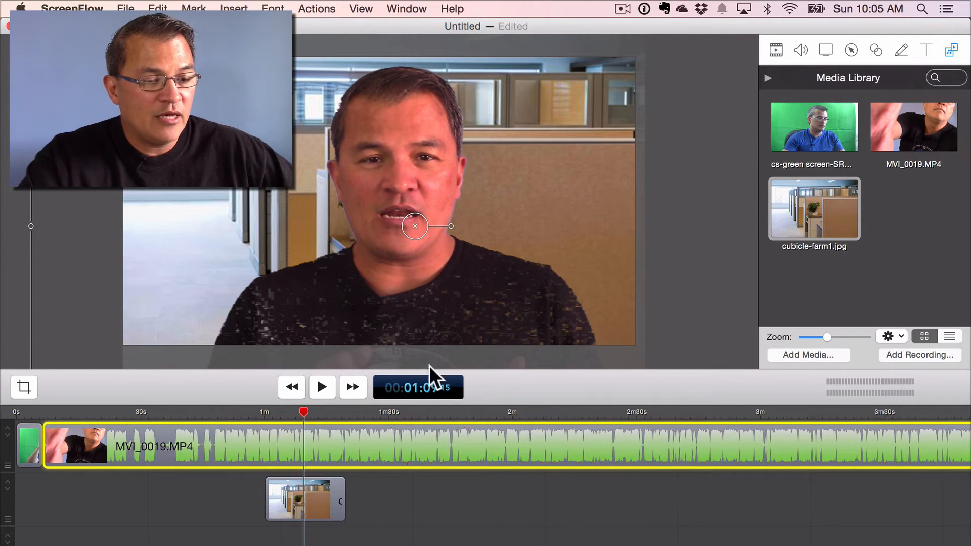
click(775, 50)
scroll(810, 328, down, 5)
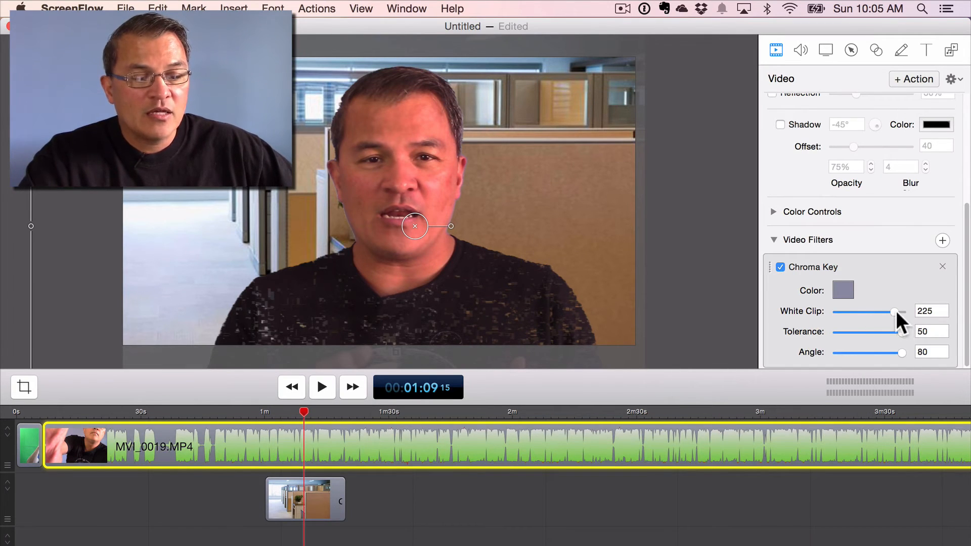
click(844, 293)
click(668, 120)
mouse_move(668, 120)
mouse_down()
mouse_move(670, 97)
mouse_move(666, 117)
mouse_move(691, 134)
mouse_move(681, 126)
mouse_up()
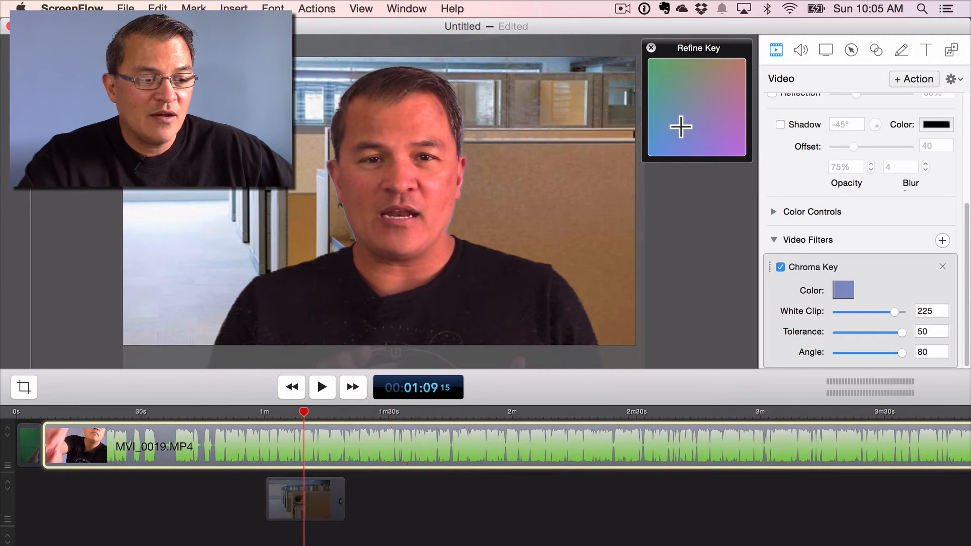
click(697, 203)
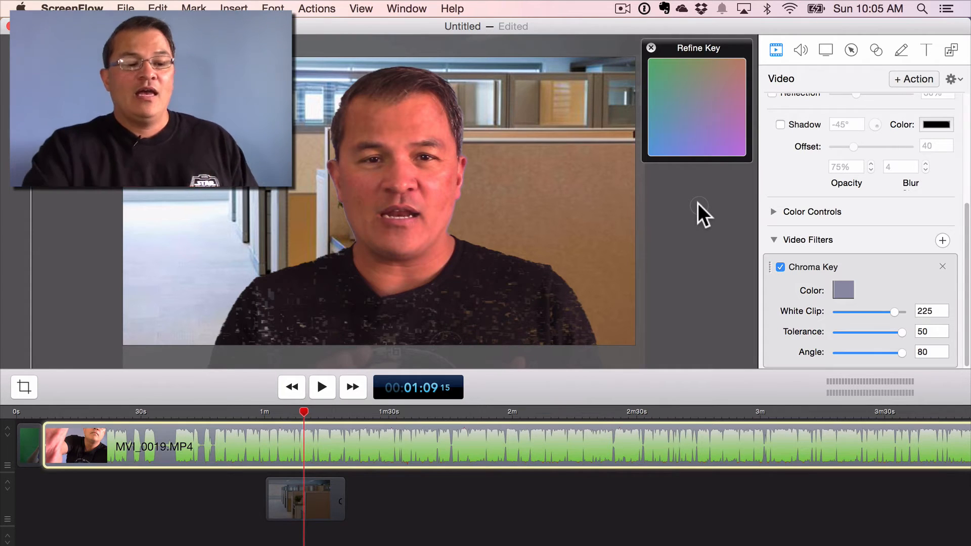
click(779, 265)
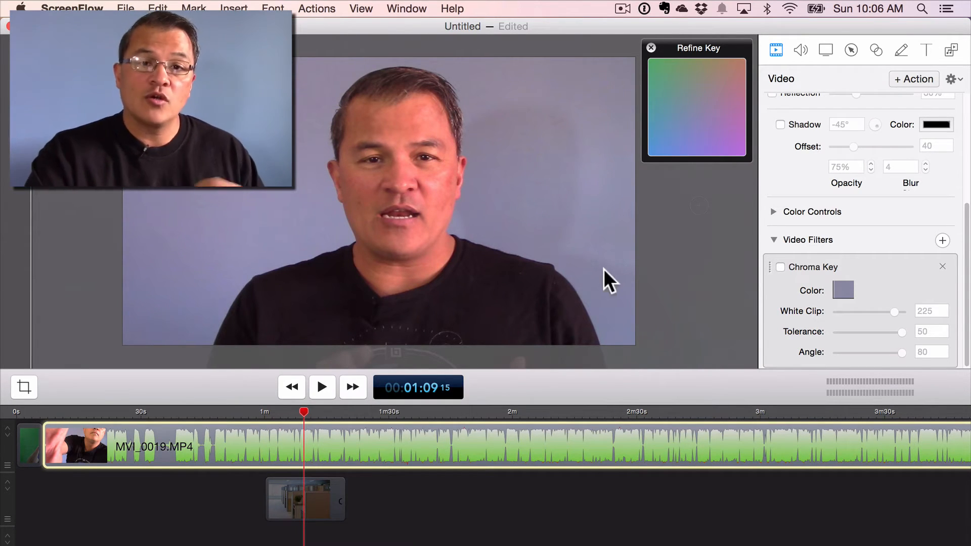
Delete the MVI_0019.MP4 clip and the cubicle image from the timeline, and place the playhead at 00:00:03 07 in the green screen clip.
drag(394, 516, 295, 438)
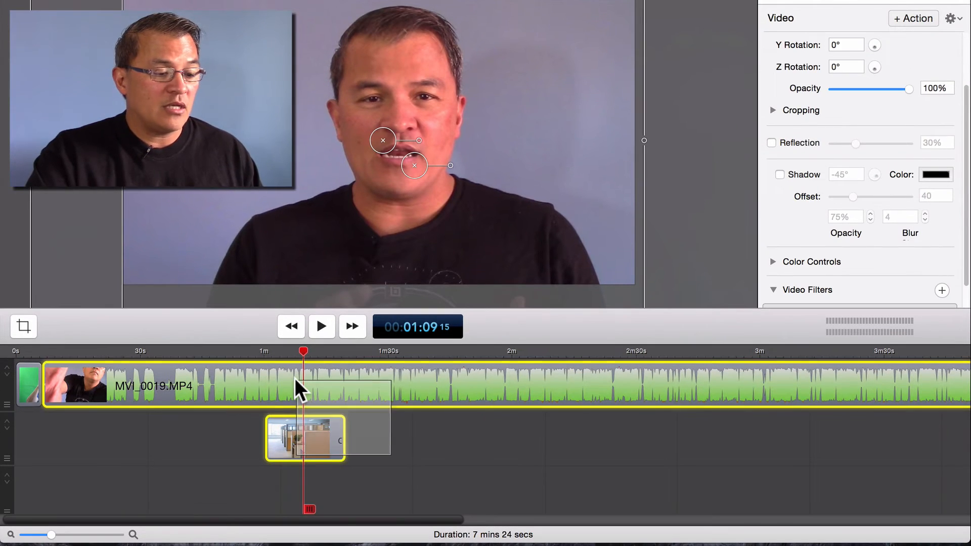
key(BackSpace)
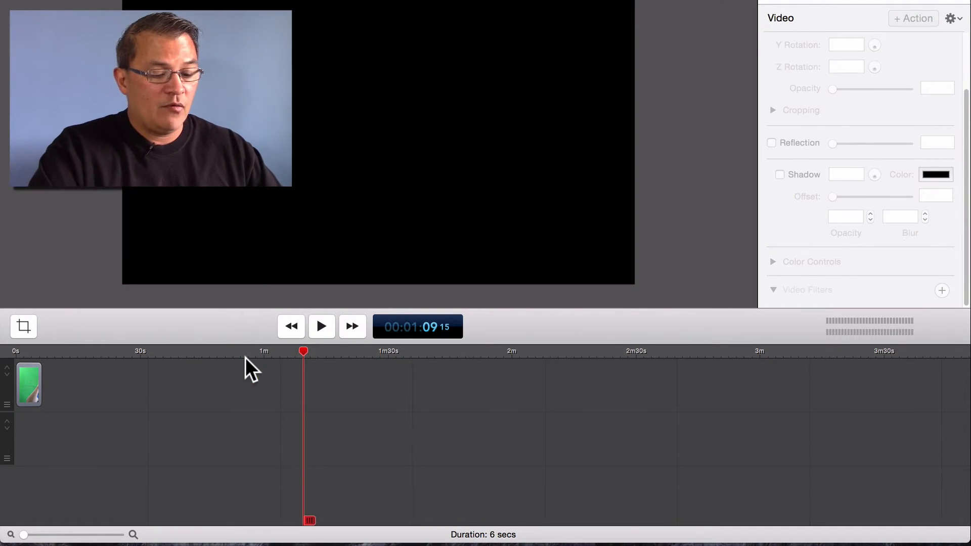
key(Home)
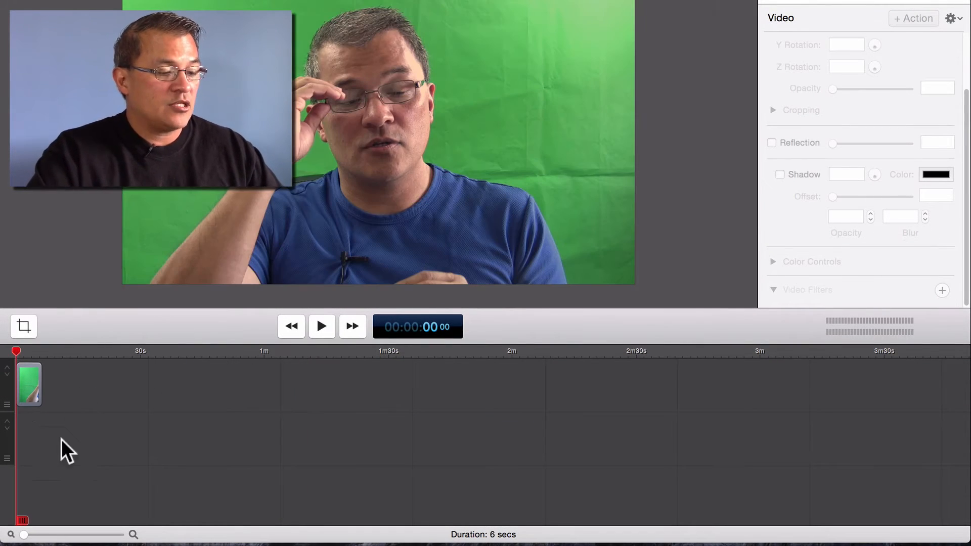
drag(23, 535, 60, 535)
drag(96, 351, 385, 376)
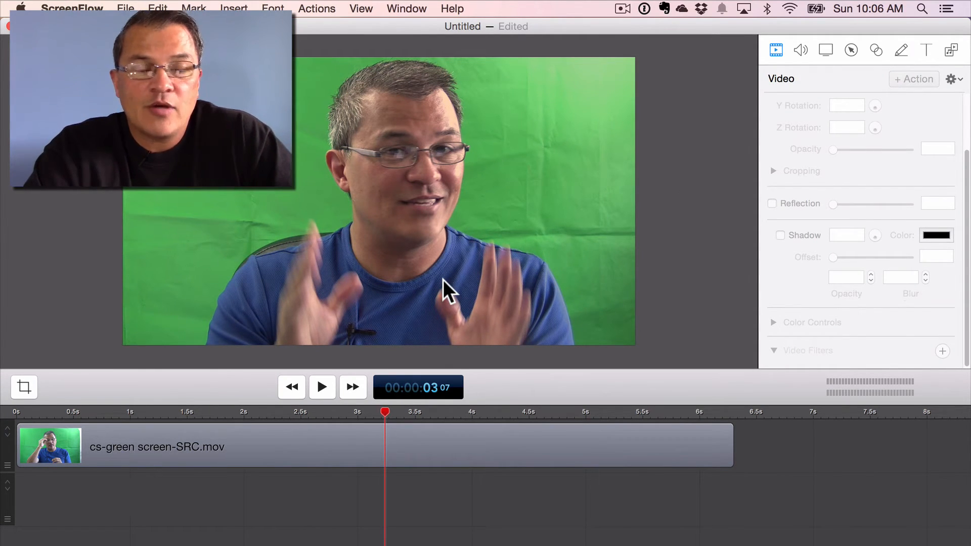
Add a Chroma Key video filter to the cs-green screen-SRC.mov clip and bring its settings into view.
click(417, 445)
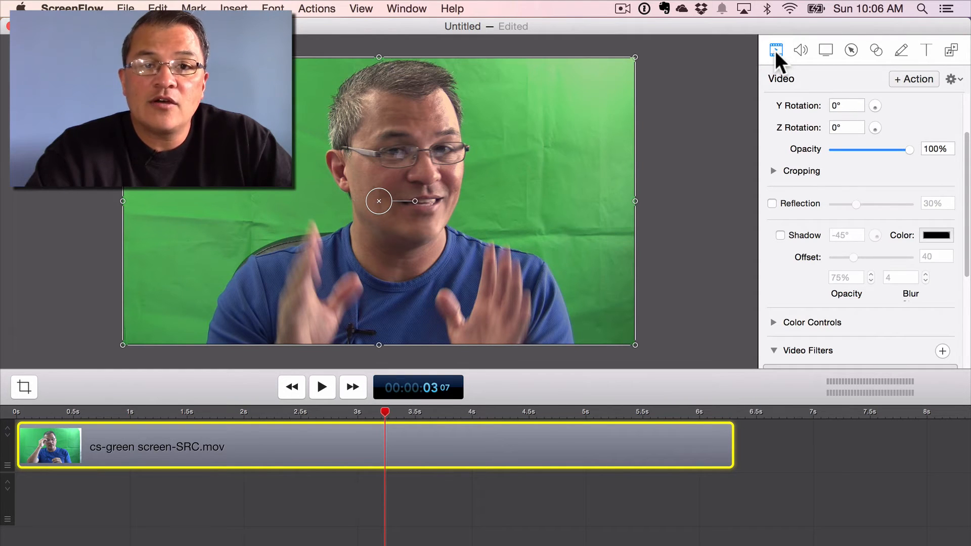
scroll(801, 142, down, 5)
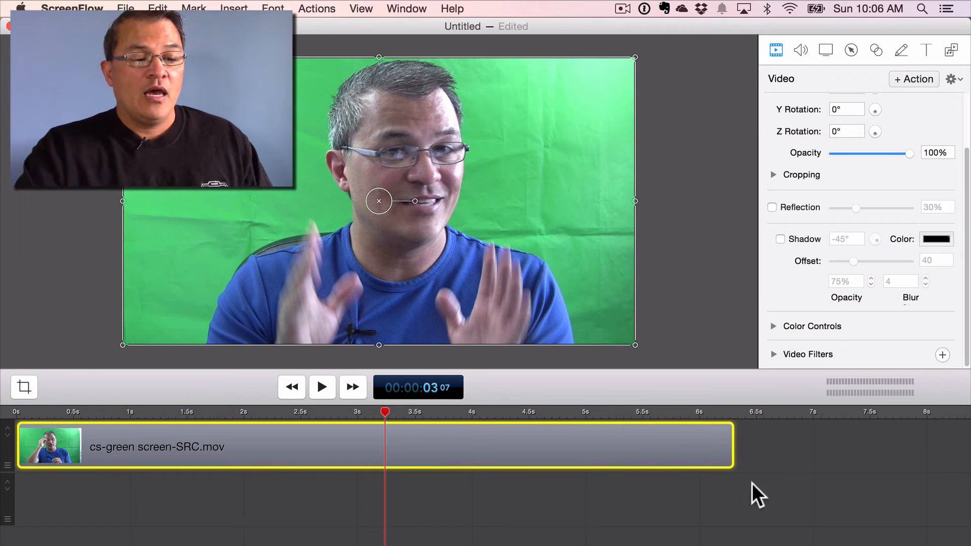
click(772, 353)
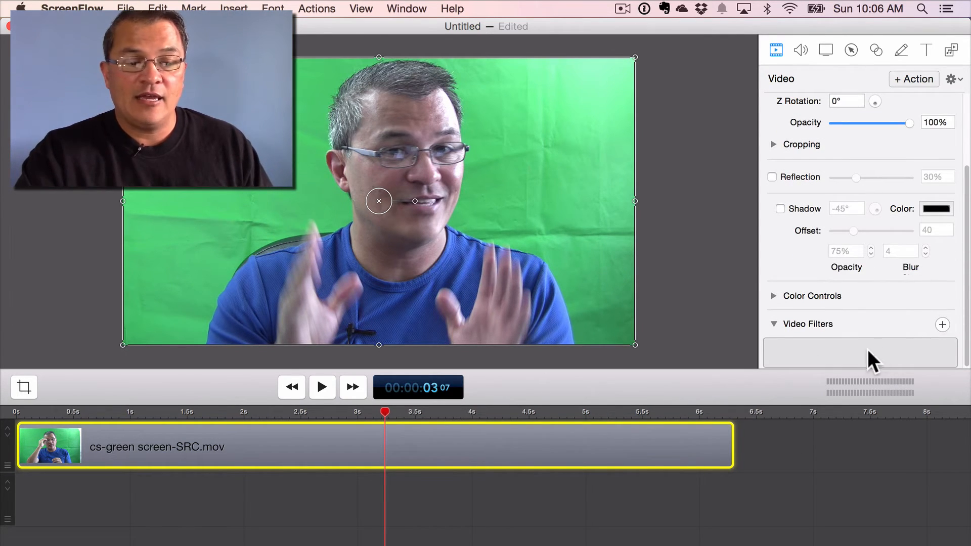
click(942, 325)
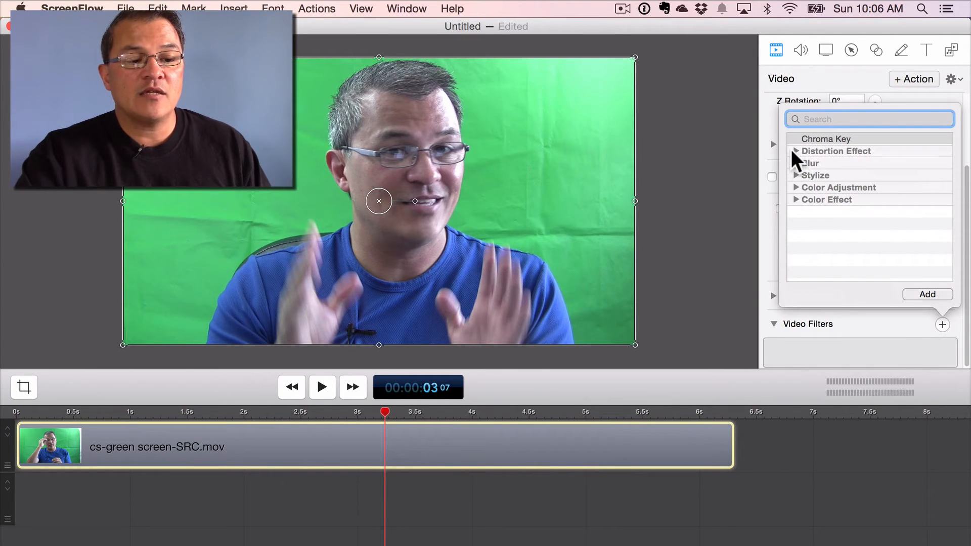
click(796, 151)
click(796, 151)
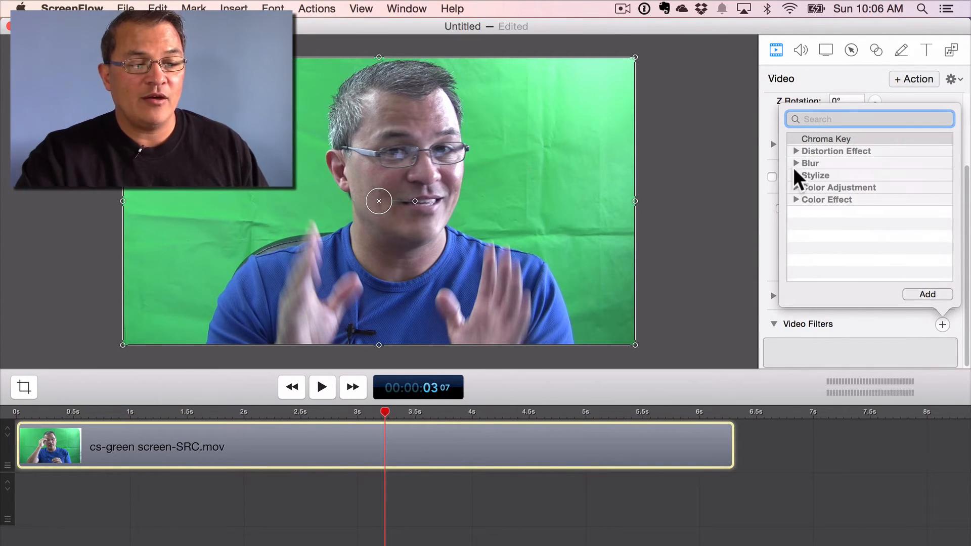
click(795, 163)
click(795, 163)
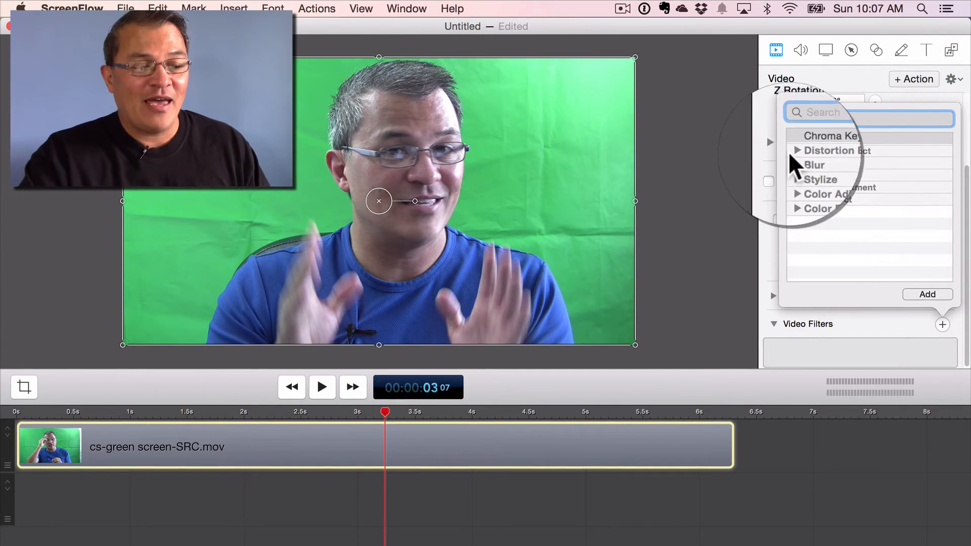
click(824, 139)
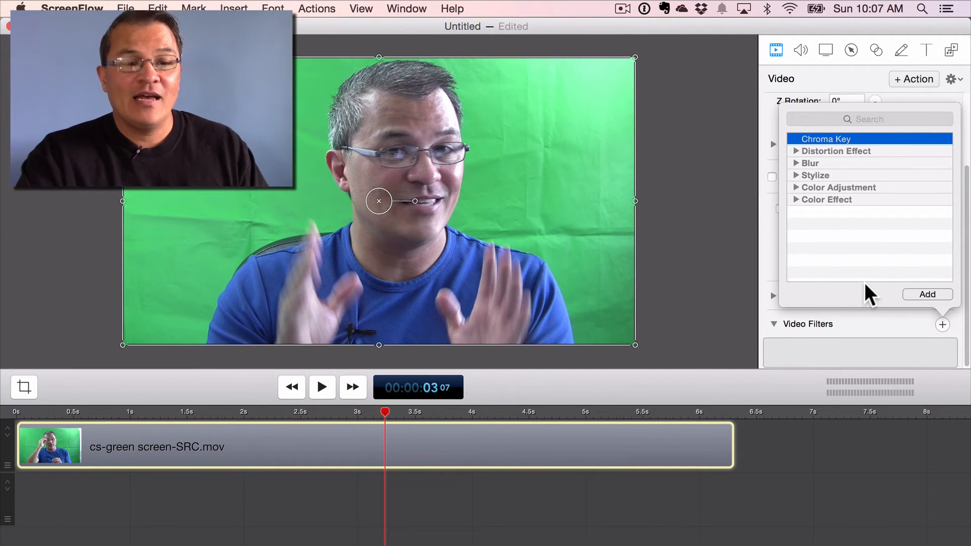
click(926, 295)
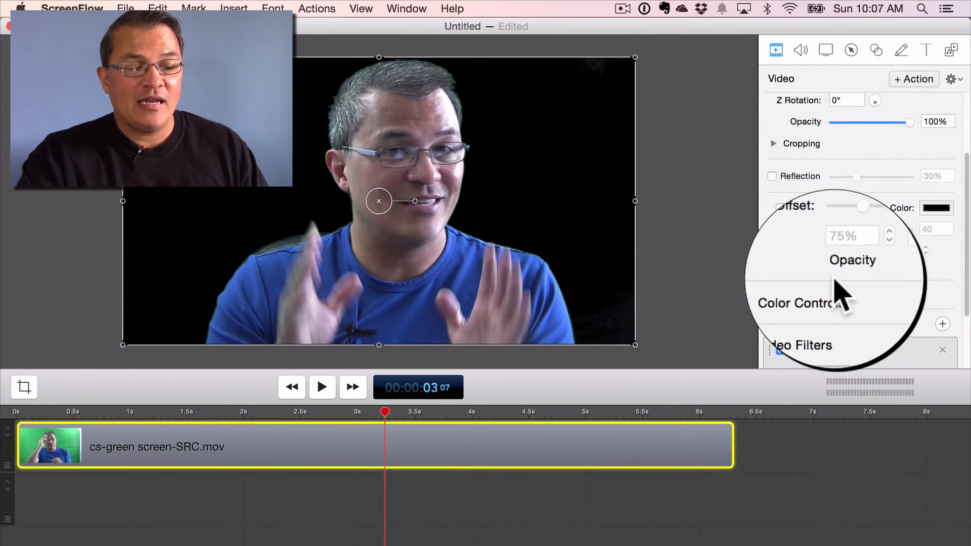
scroll(835, 281, down, 3)
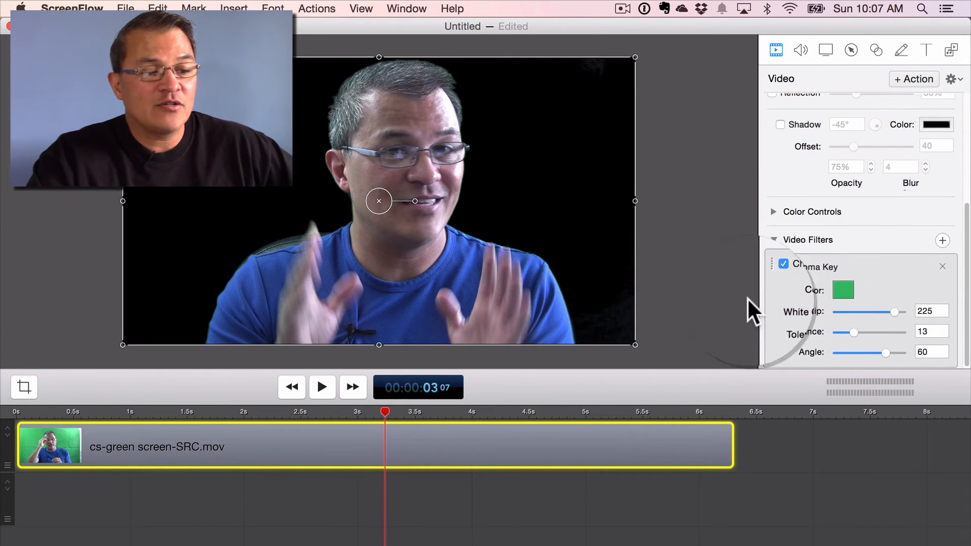
Try shifting the keyed clip off-centre on the canvas and return it to its original place.
click(698, 516)
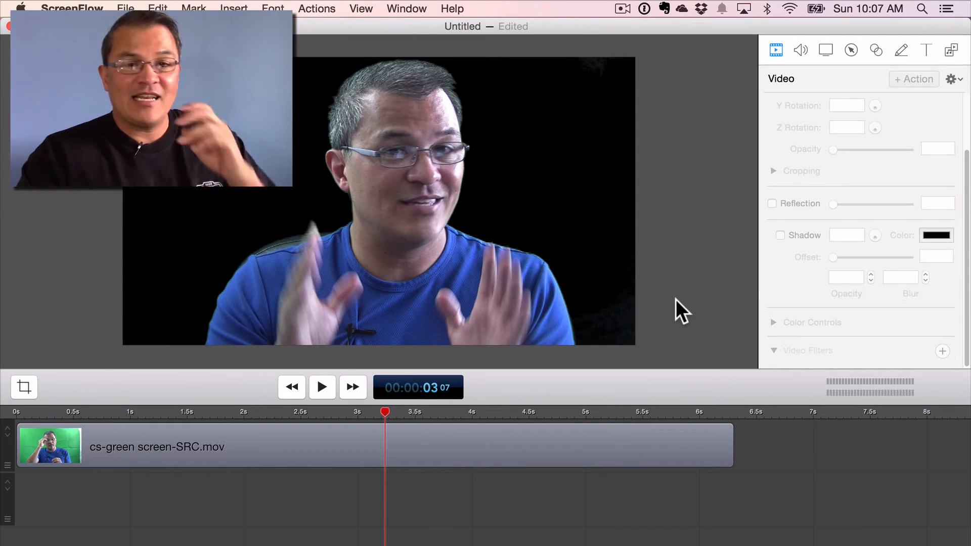
click(541, 117)
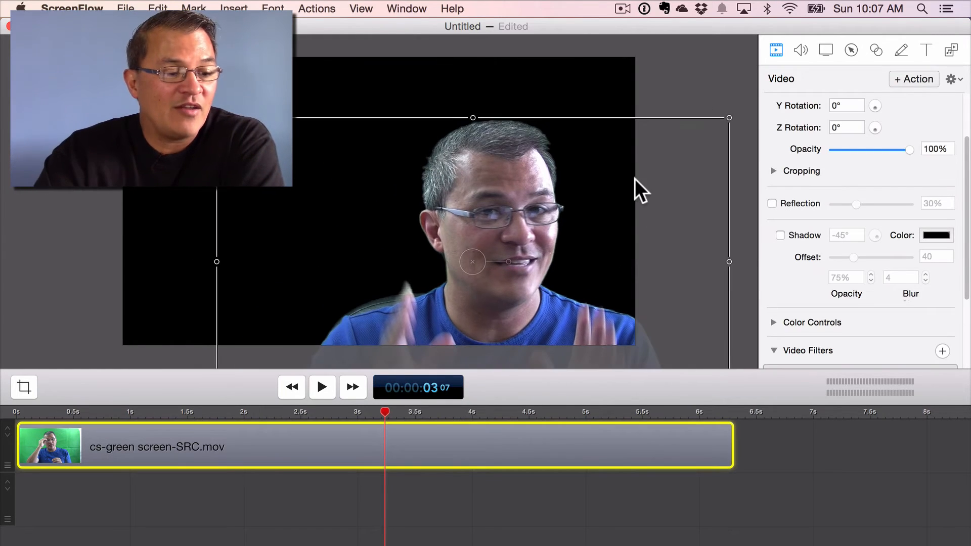
drag(537, 127, 544, 119)
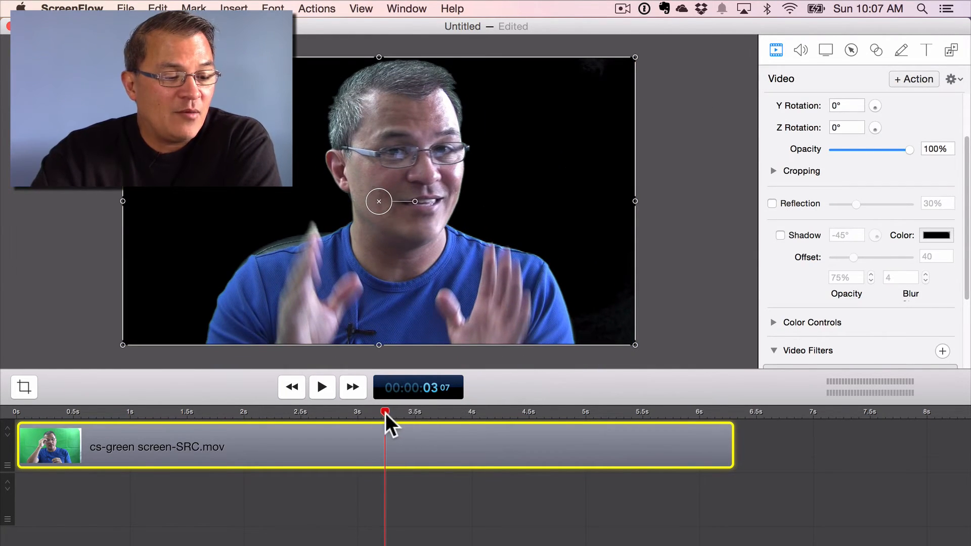
Scrub the playhead to 00:00:02 05 and examine the keyed edges around the speaker's head, shoulders and chair up close.
drag(386, 414, 609, 403)
drag(354, 412, 263, 375)
scroll(309, 242, down, 4)
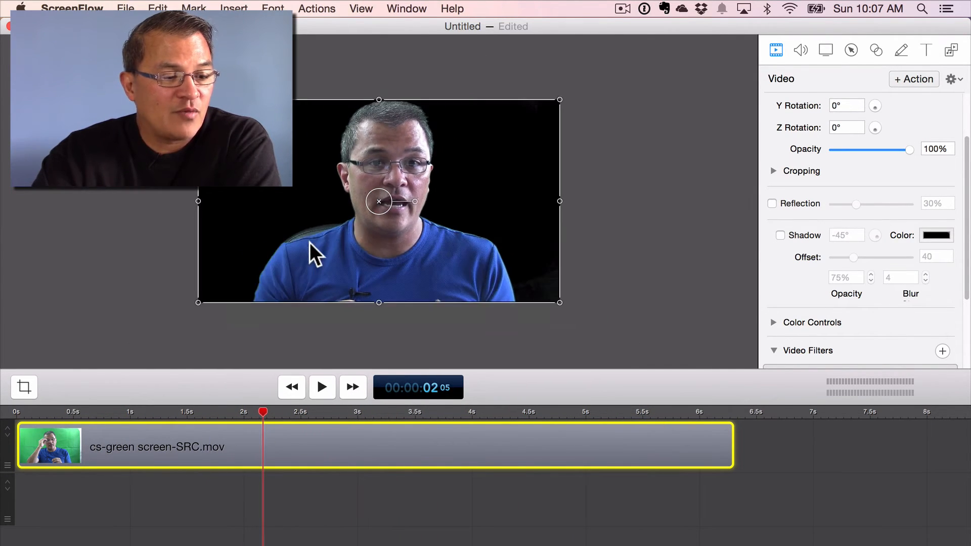
scroll(310, 248, up, 8)
drag(267, 276, 332, 237)
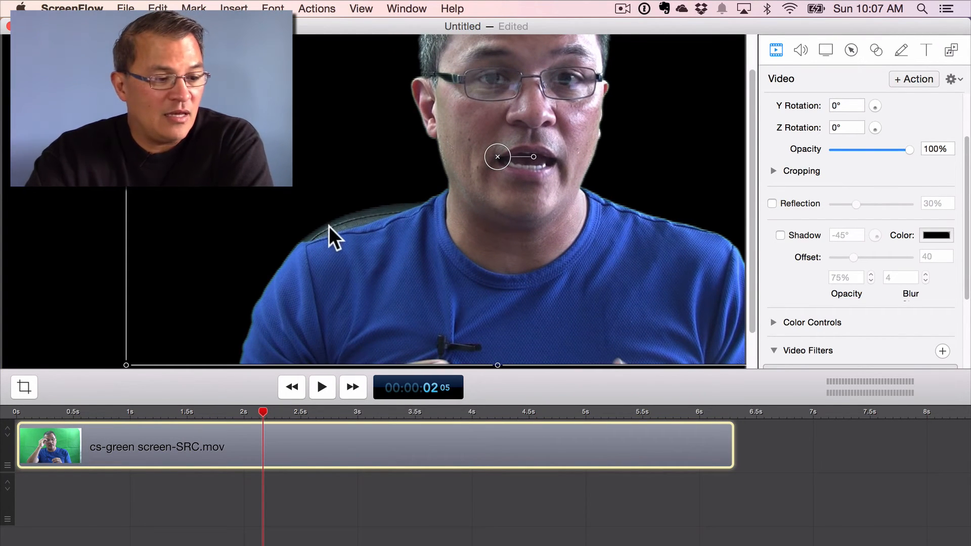
drag(417, 159, 348, 281)
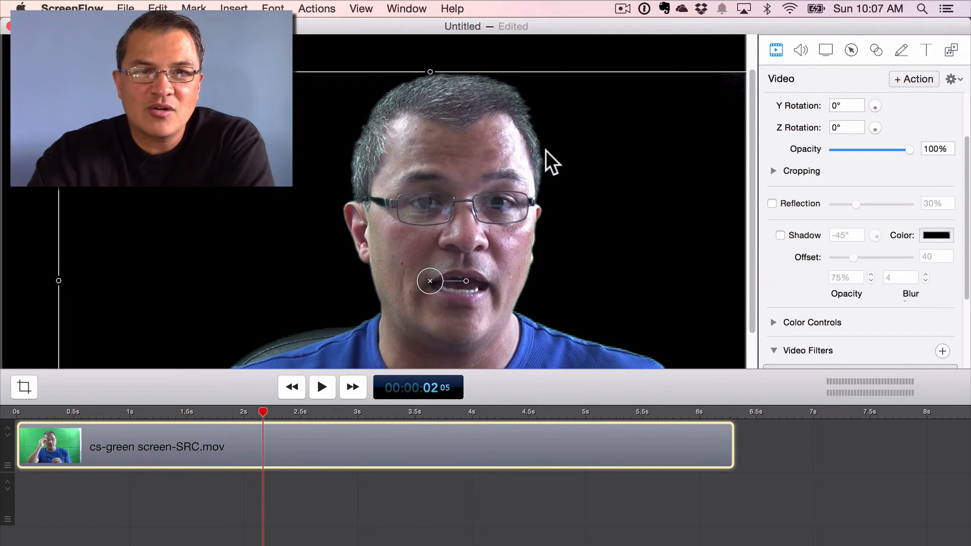
drag(588, 205, 602, 145)
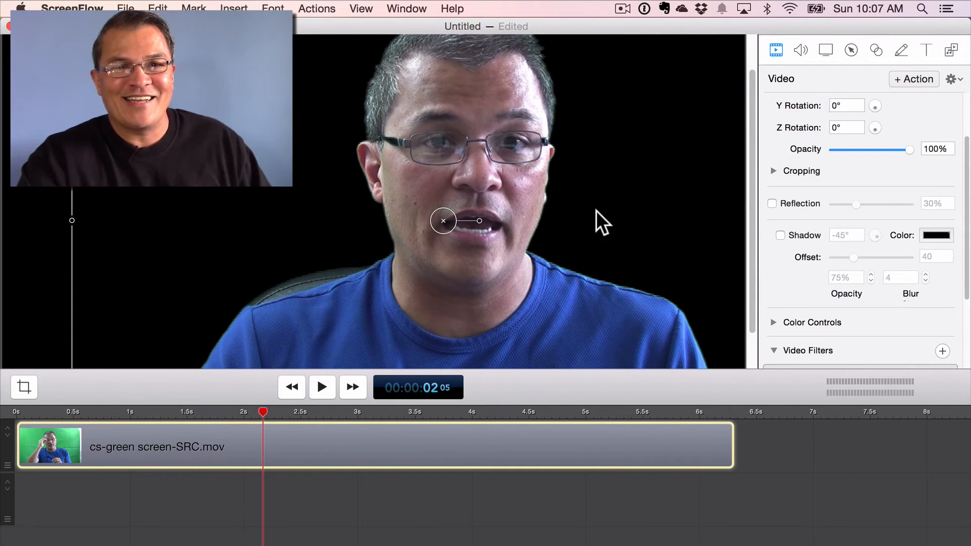
drag(597, 210, 605, 177)
drag(617, 211, 612, 204)
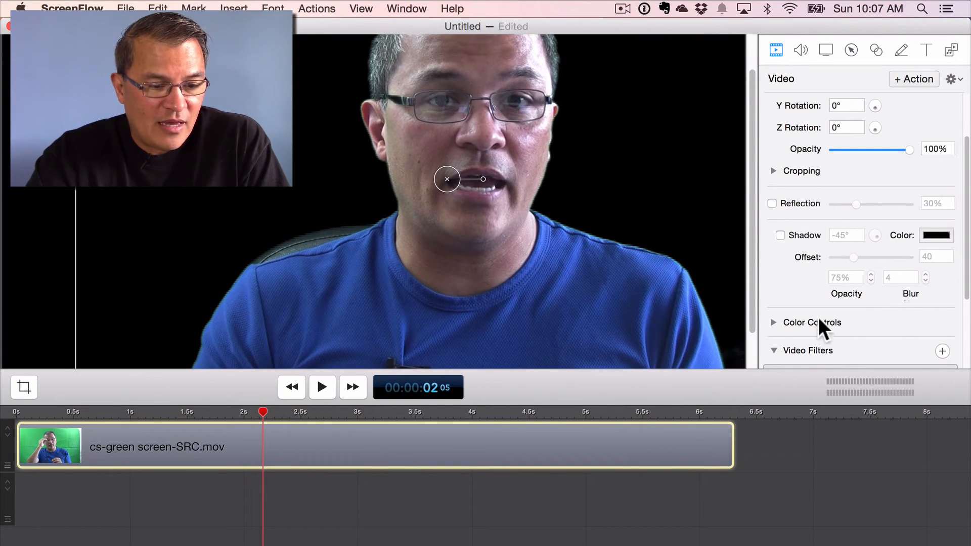
Set the green screen clip's Chroma Key tolerance to 14 and its angle to 66, then deselect the clip.
scroll(818, 317, down, 3)
scroll(783, 316, down, 2)
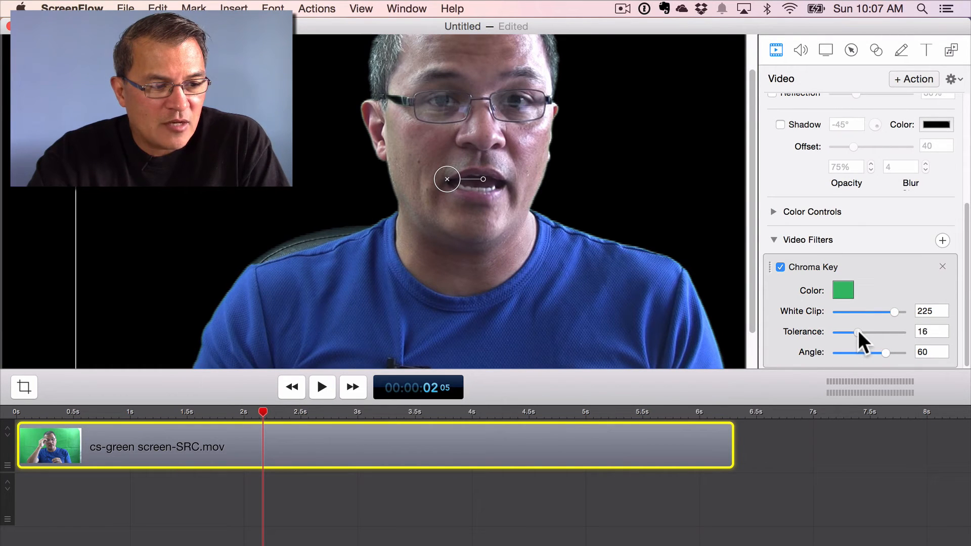
drag(858, 330, 893, 347)
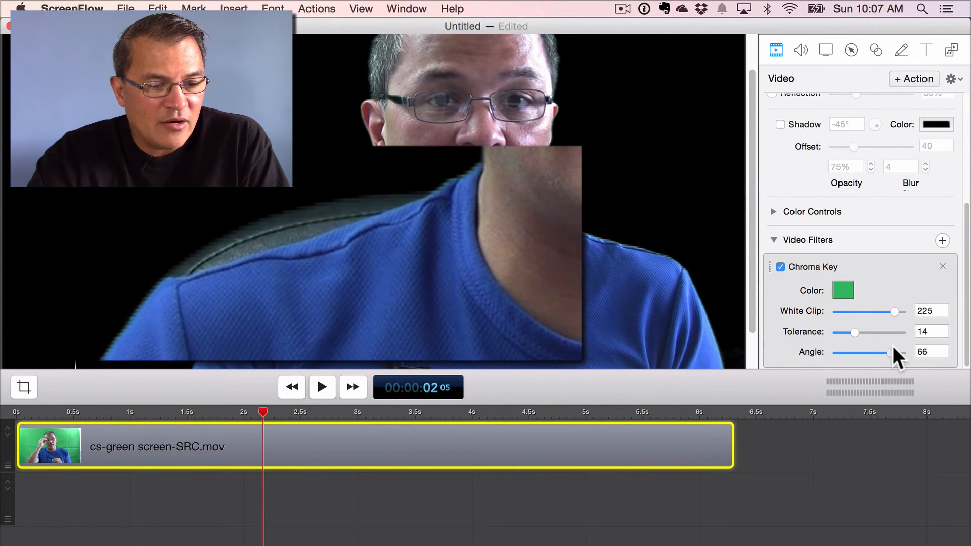
click(519, 178)
drag(514, 186, 505, 174)
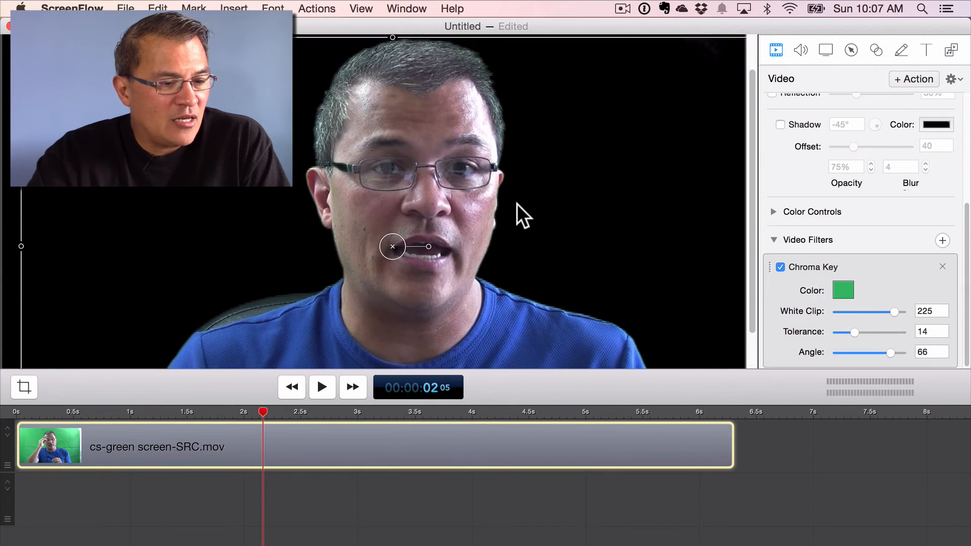
key(super+minus)
drag(475, 229, 465, 209)
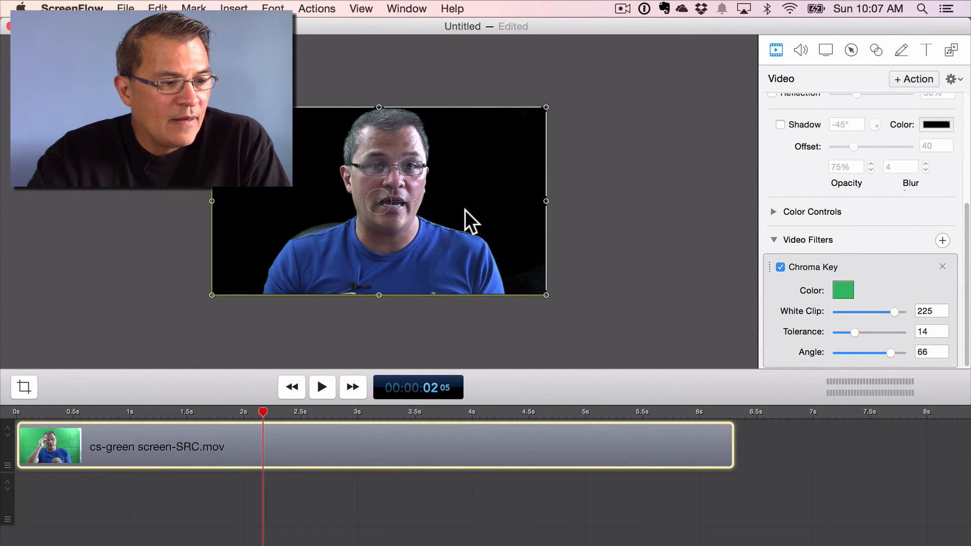
click(520, 342)
key(super+plus)
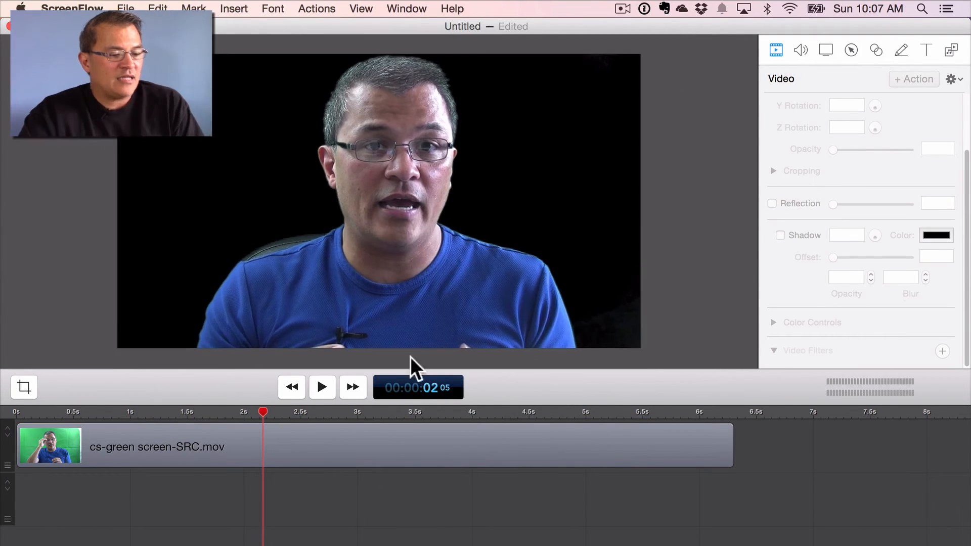
Place cubicle-farm1.jpg on the track below the green screen clip and enlarge it proportionally from opposite corners to cover the canvas.
click(951, 50)
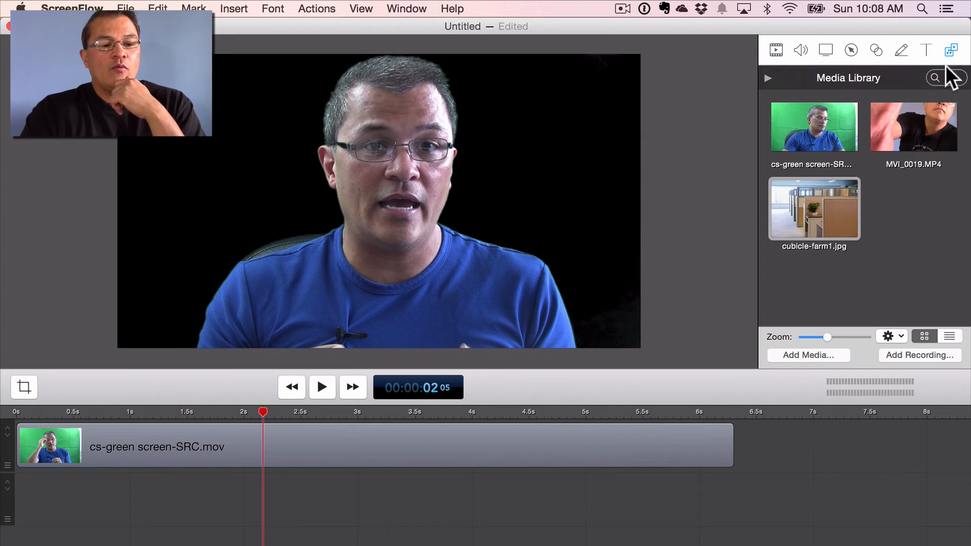
drag(824, 206, 219, 496)
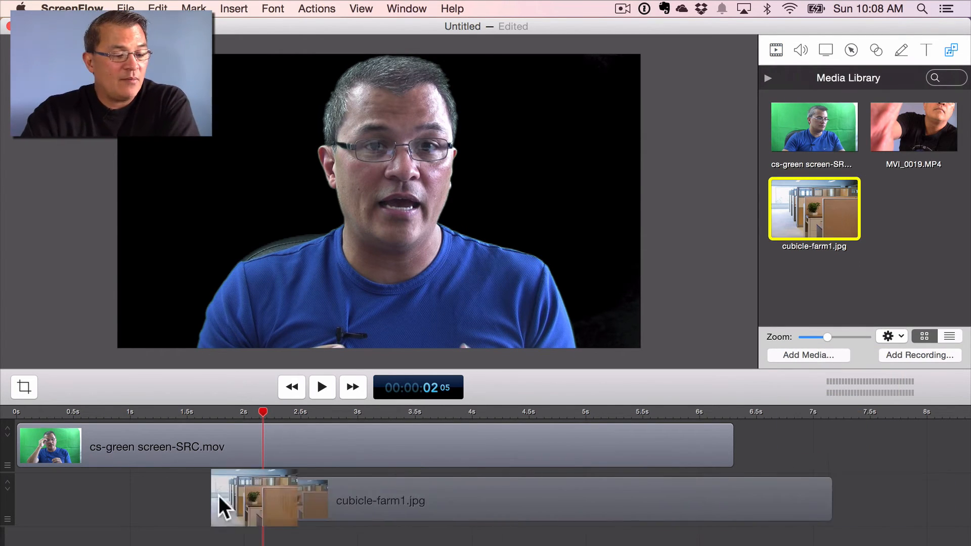
drag(219, 496, 164, 502)
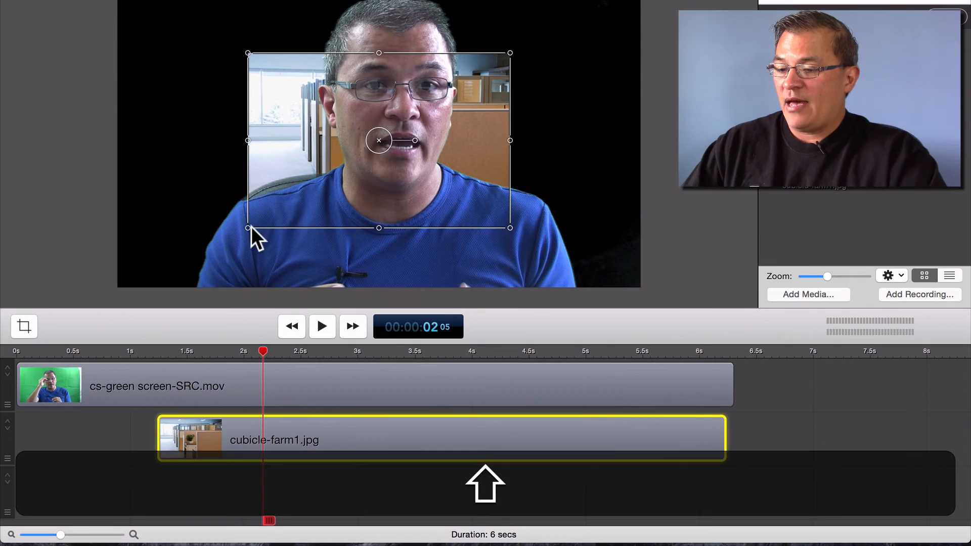
drag(251, 226, 86, 290)
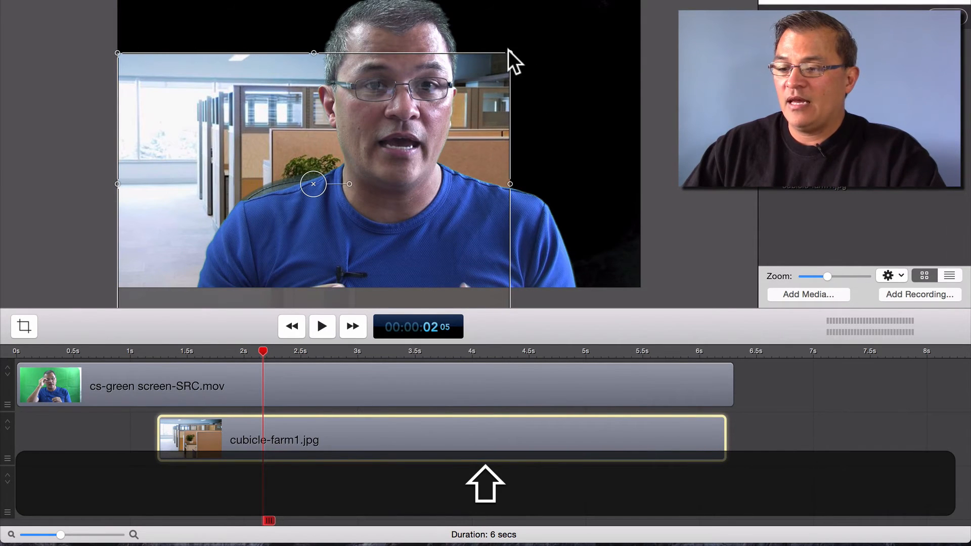
drag(509, 51, 657, 5)
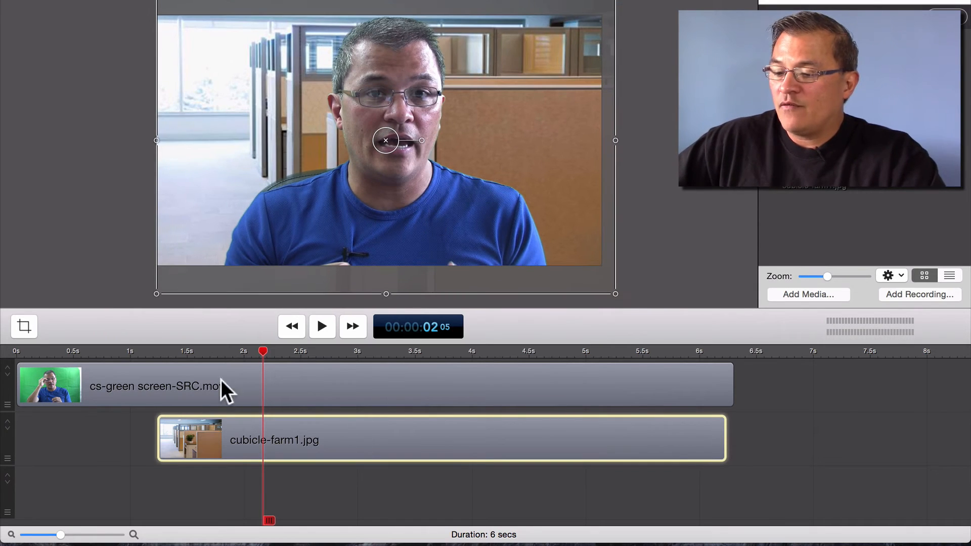
Match the cubicle image's start and end to the green screen clip on the timeline and scrub the composite to 00:00:04 23.
drag(202, 431, 71, 422)
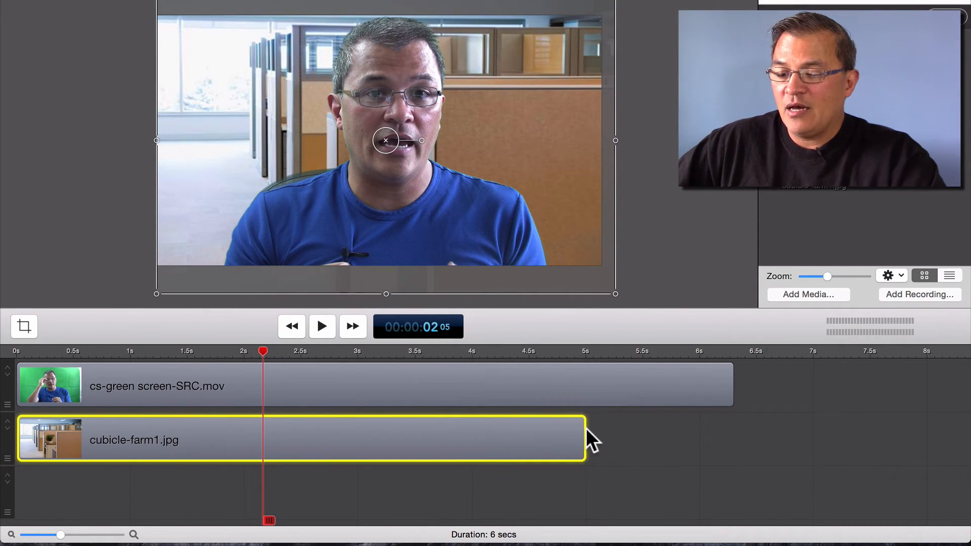
drag(581, 434, 733, 439)
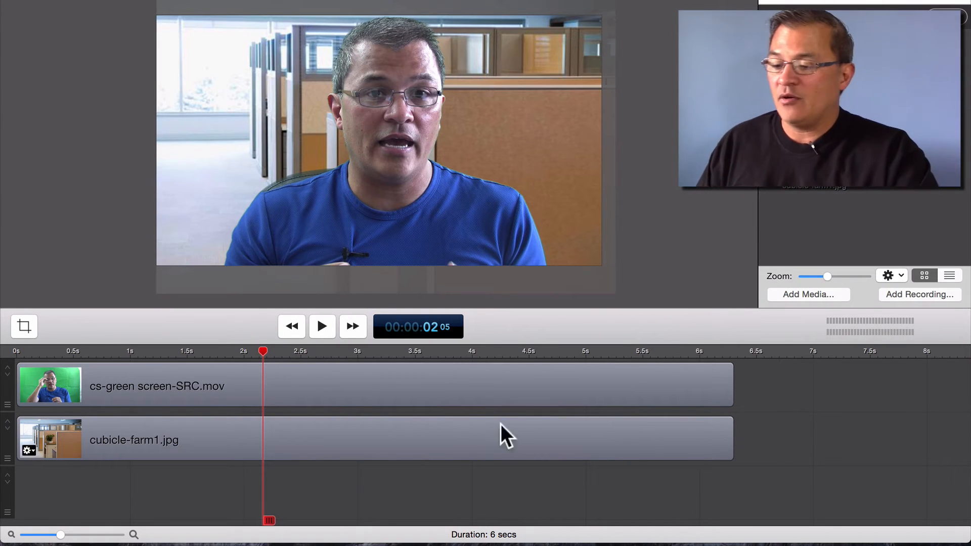
click(100, 351)
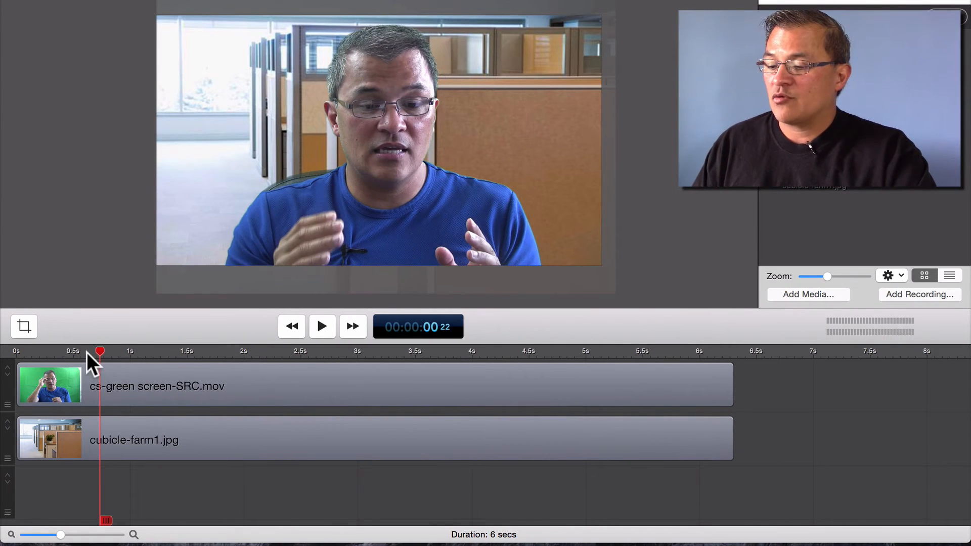
drag(86, 352, 557, 402)
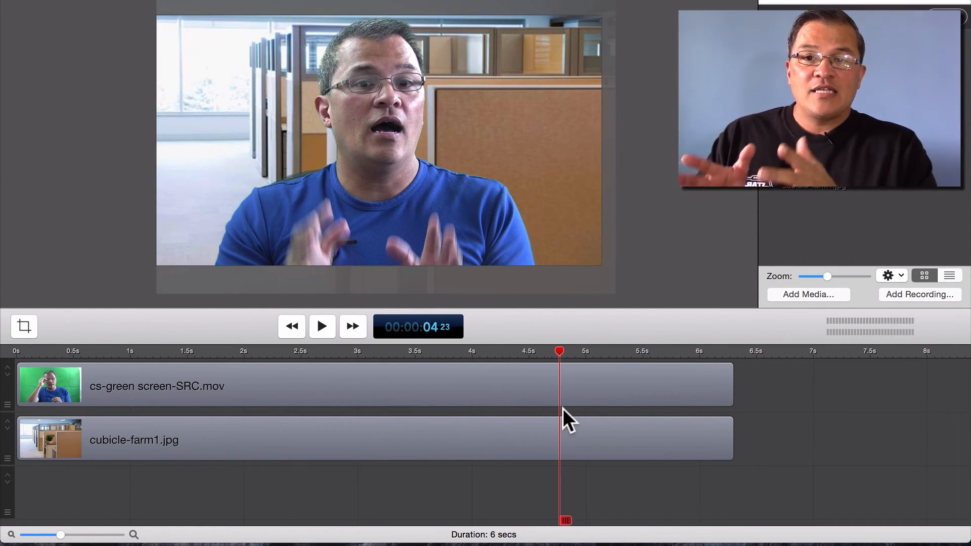
Try shifting the cubicle image behind the speaker, then delete it from the timeline.
click(481, 438)
drag(527, 137, 584, 183)
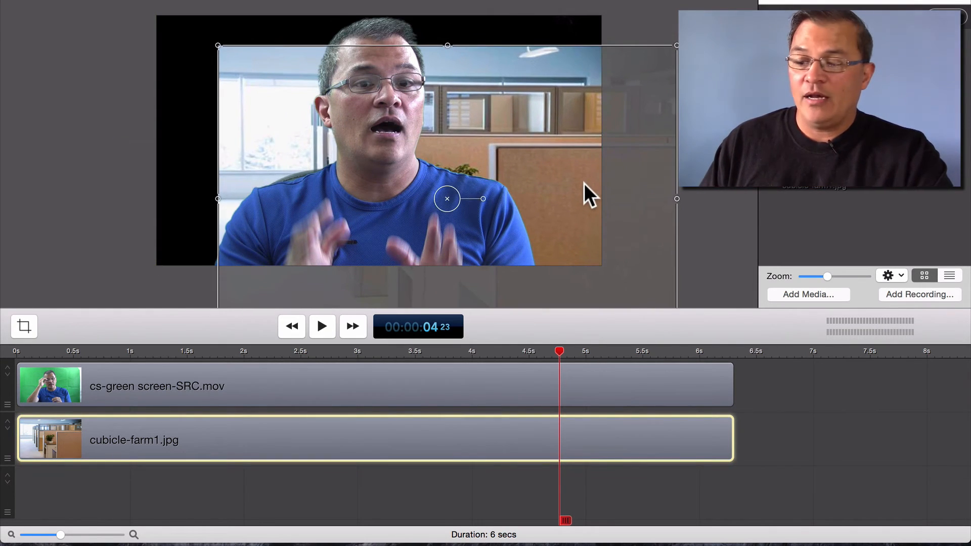
click(630, 433)
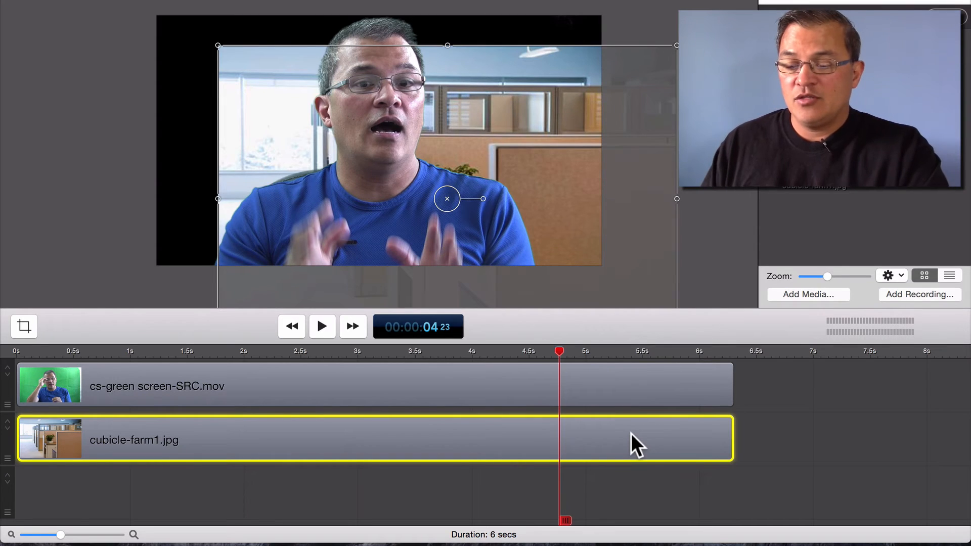
key(BackSpace)
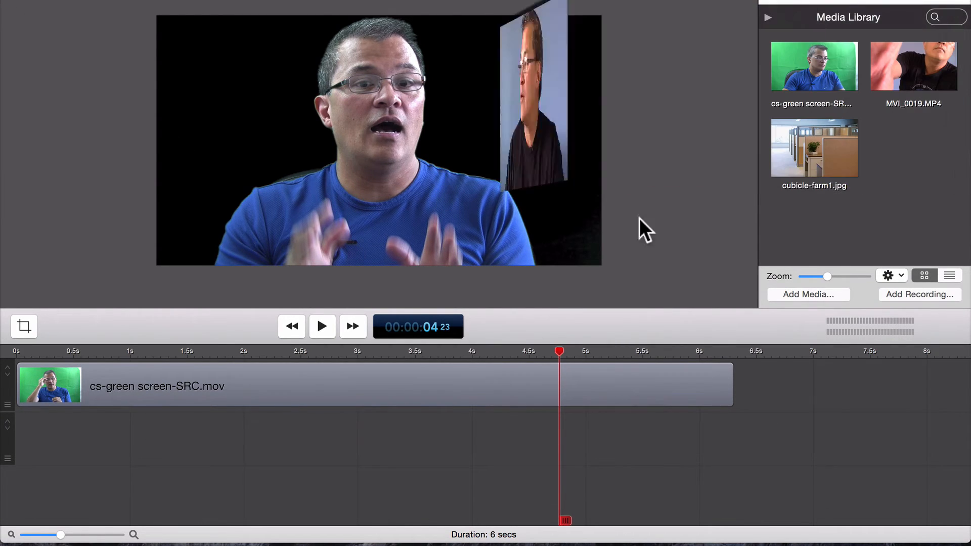
Import the Bottom Minion green screen footage and place it on the track below the speaker clip, starting after that clip ends.
click(822, 295)
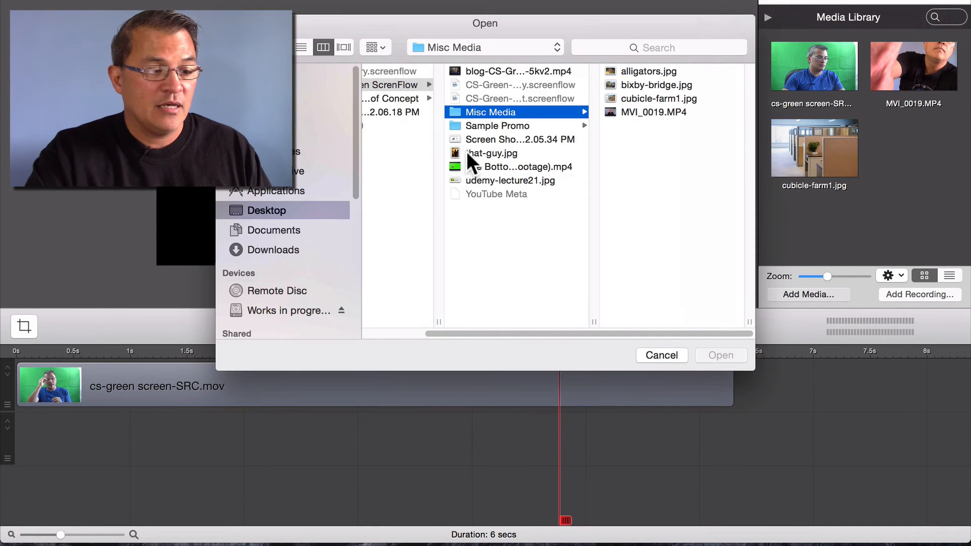
click(478, 170)
click(720, 355)
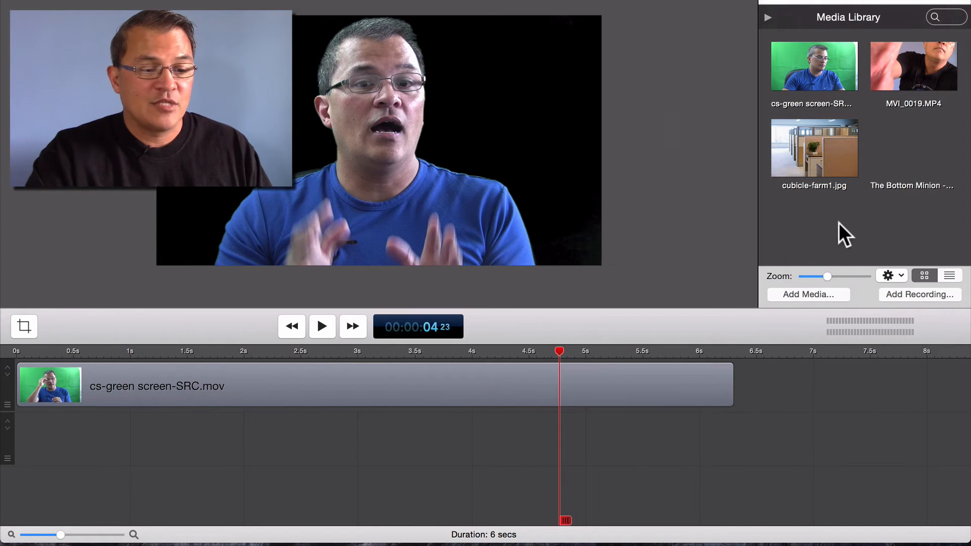
drag(900, 156, 106, 449)
drag(294, 448, 723, 448)
drag(722, 509, 911, 497)
Preview the minion clip on its own from 00:00:06 25, then stop playback.
click(748, 413)
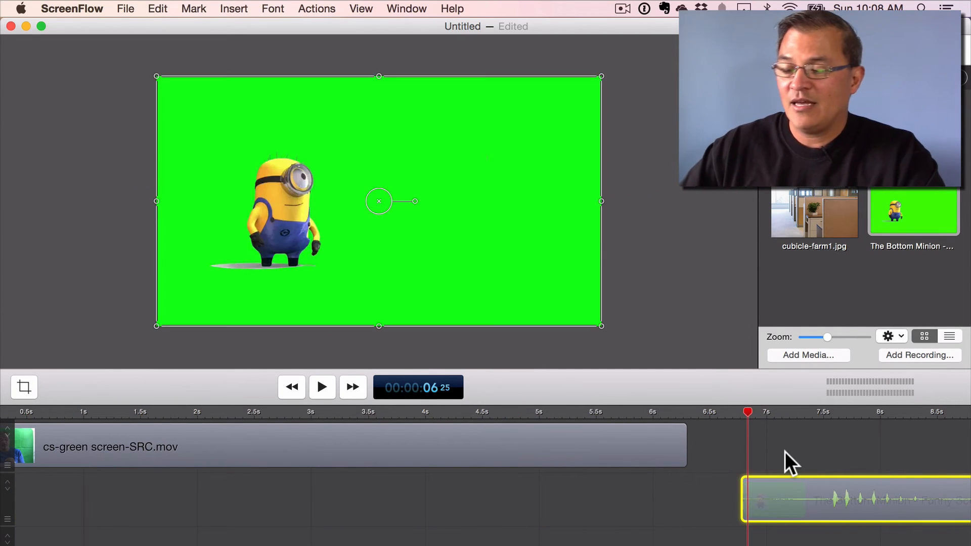
key(space)
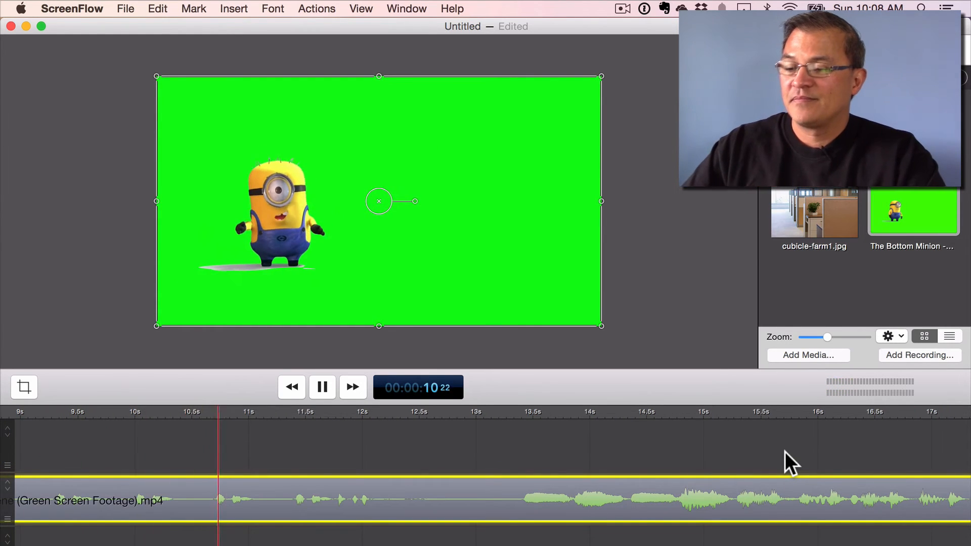
click(323, 387)
Move the minion clip to the beginning of the timeline so it starts together with the speaker clip.
drag(374, 483, 473, 510)
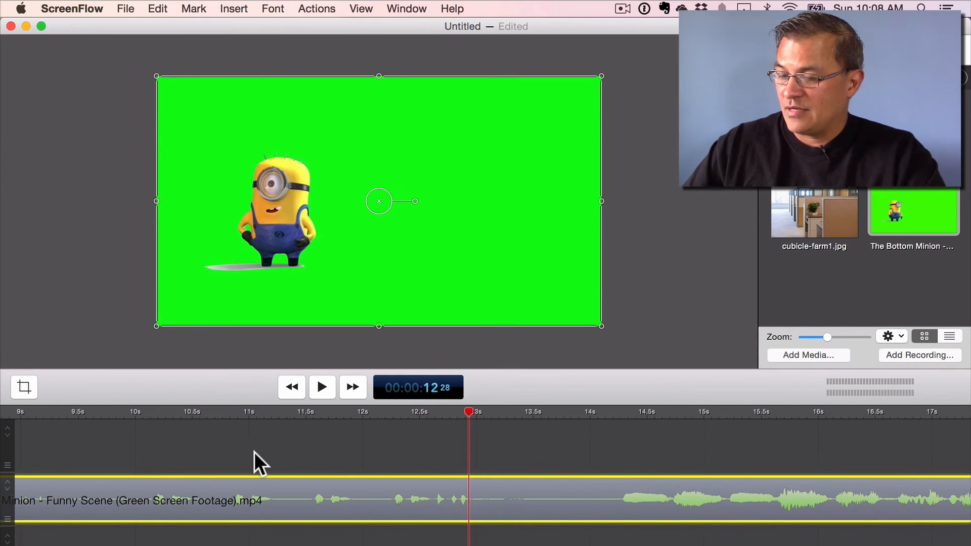
scroll(254, 458, left, 15)
drag(906, 516, 145, 502)
scroll(145, 502, left, 2)
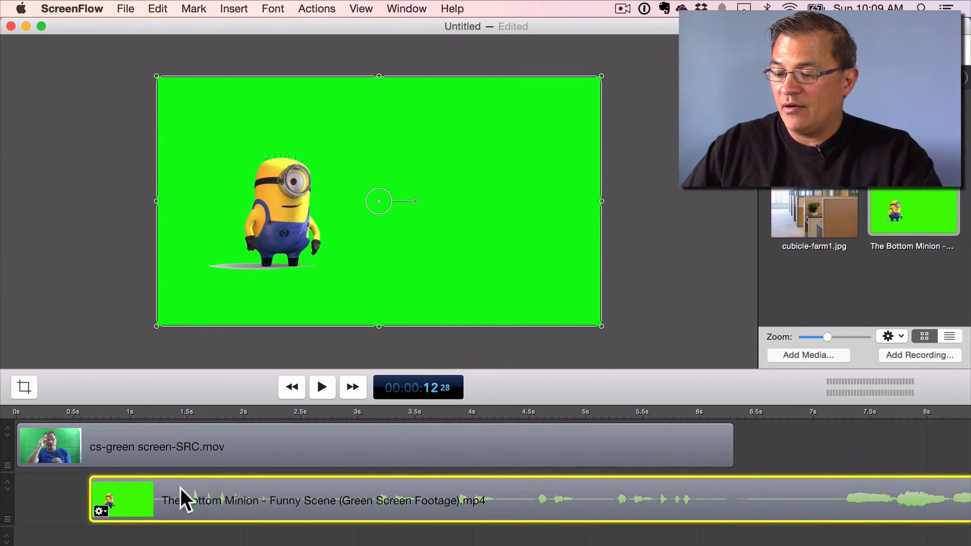
drag(233, 503, 160, 506)
Preview the speaker over the minion footage from 00:00:00 14, with no clip selected.
click(74, 416)
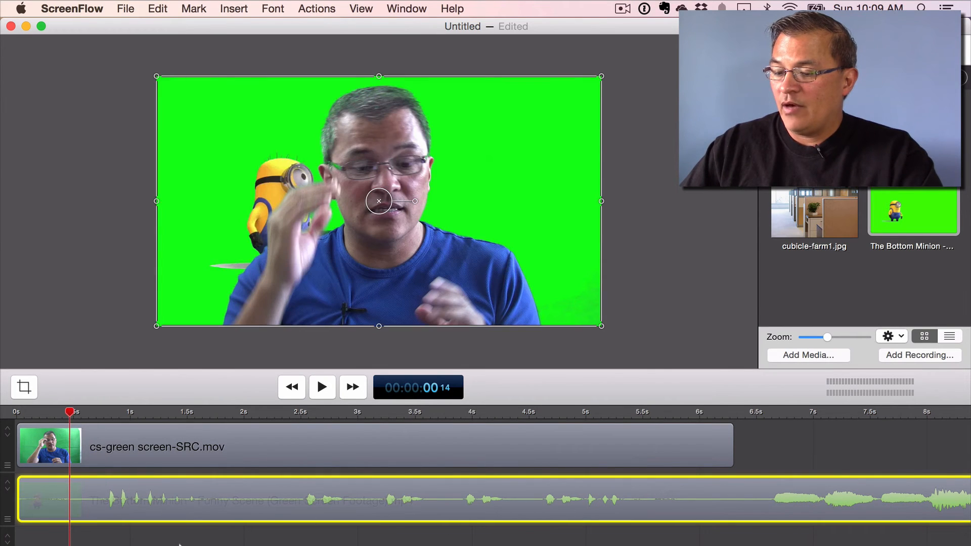
click(178, 541)
key(space)
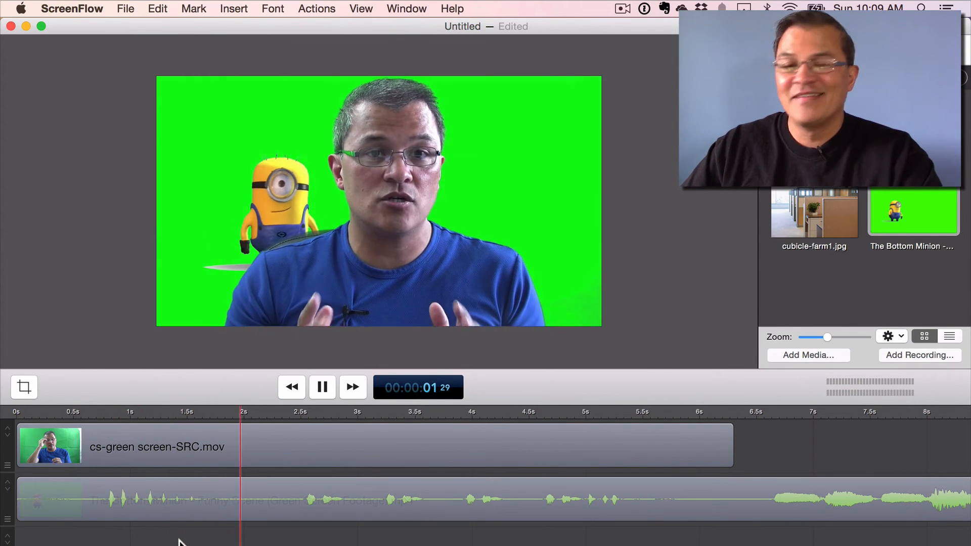
key(space)
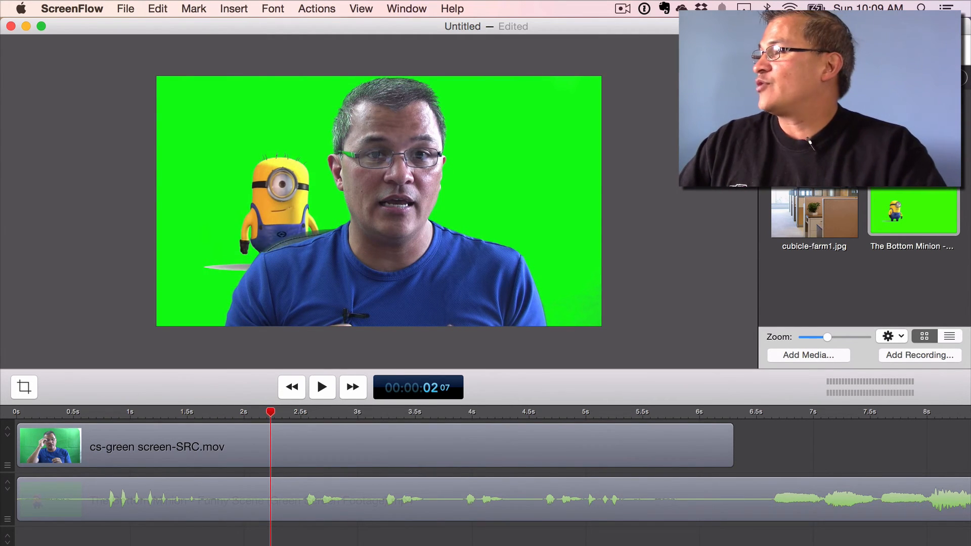
Switch to Chrome and subscribe to the Roll Media 3 channel from the Bottom Minion video's YouTube page.
key(super+Tab)
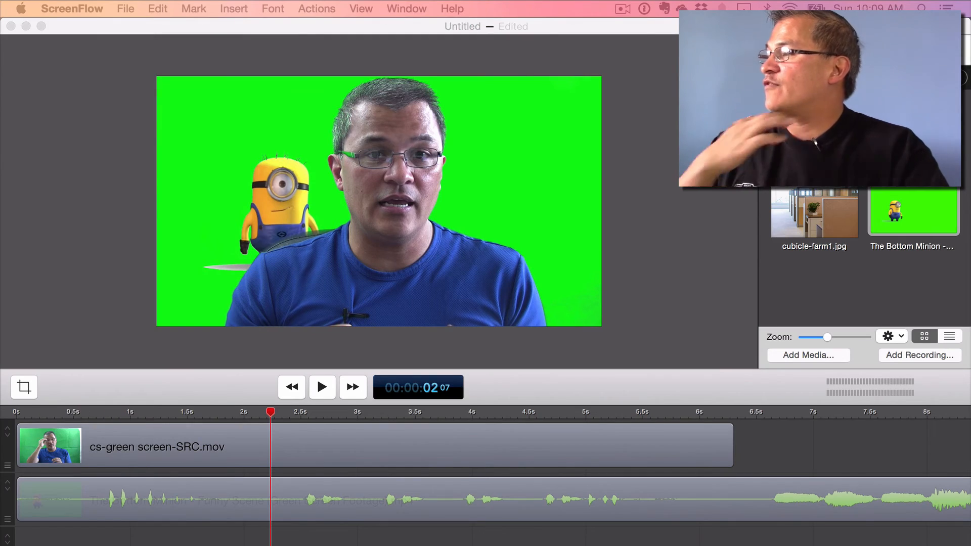
drag(529, 159, 321, 36)
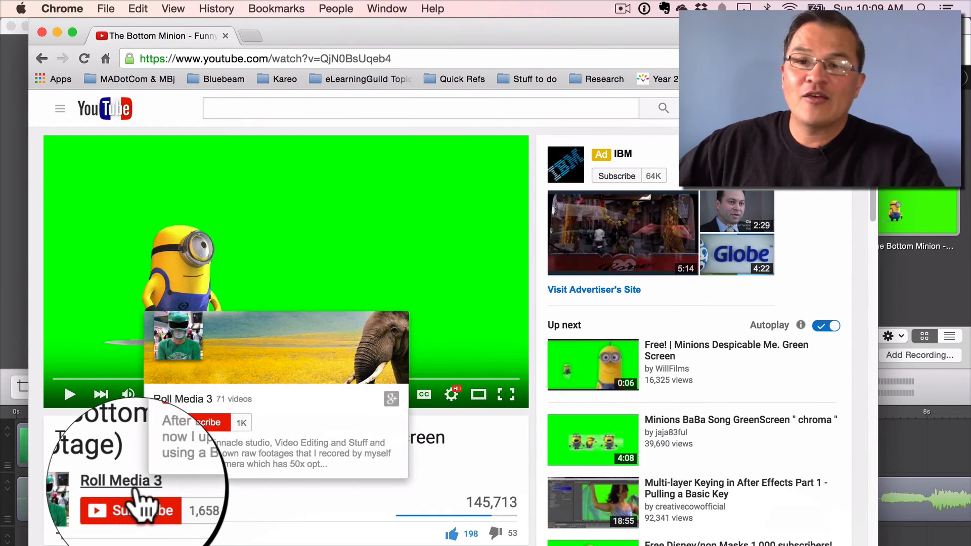
click(124, 503)
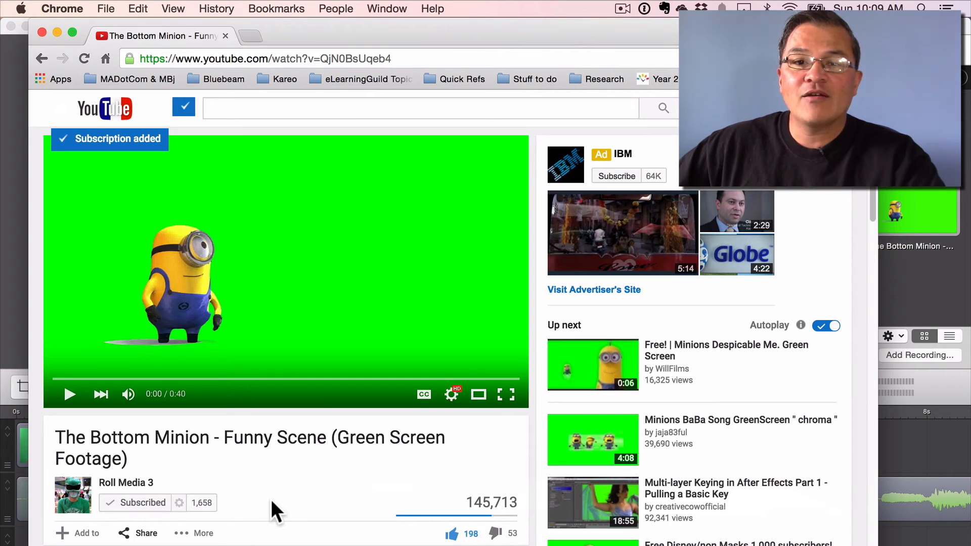
Examine the minion video's sharing options and description, then minimize the browser window to return to ScreenFlow.
scroll(271, 500, down, 3)
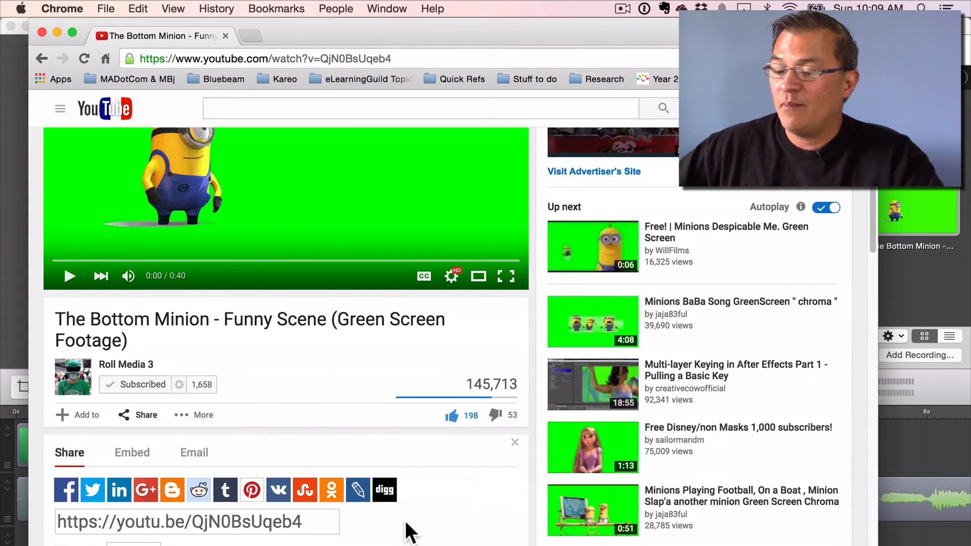
scroll(405, 520, up, 1)
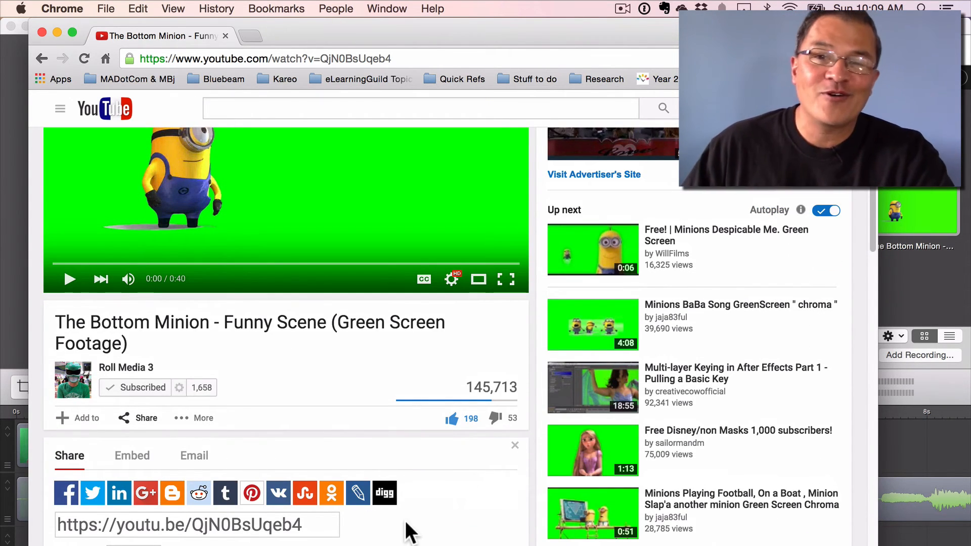
scroll(406, 520, down, 1)
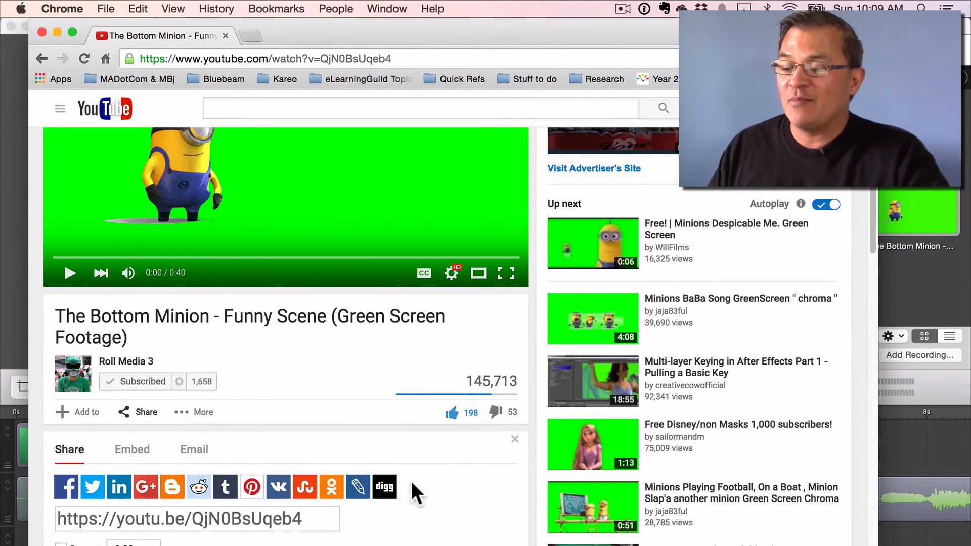
scroll(462, 491, down, 5)
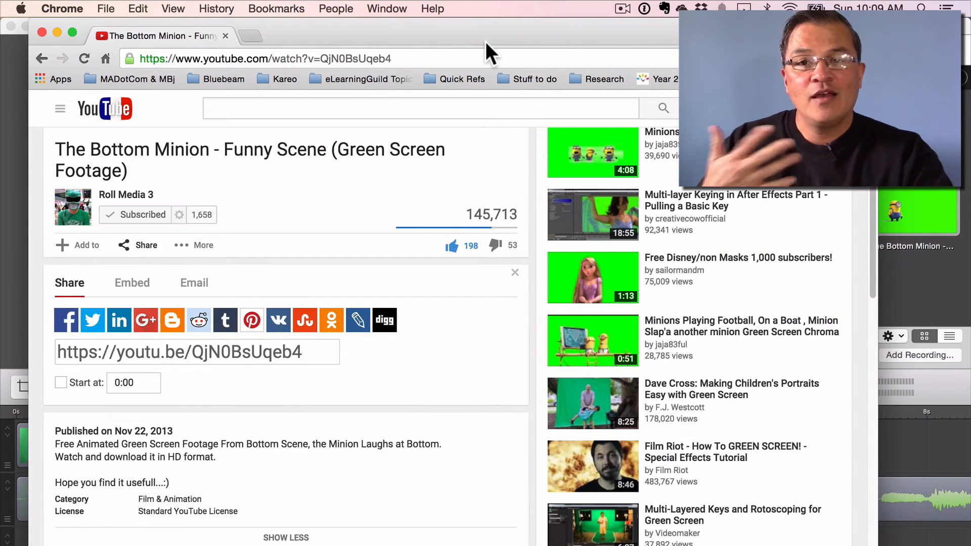
scroll(417, 474, up, 9)
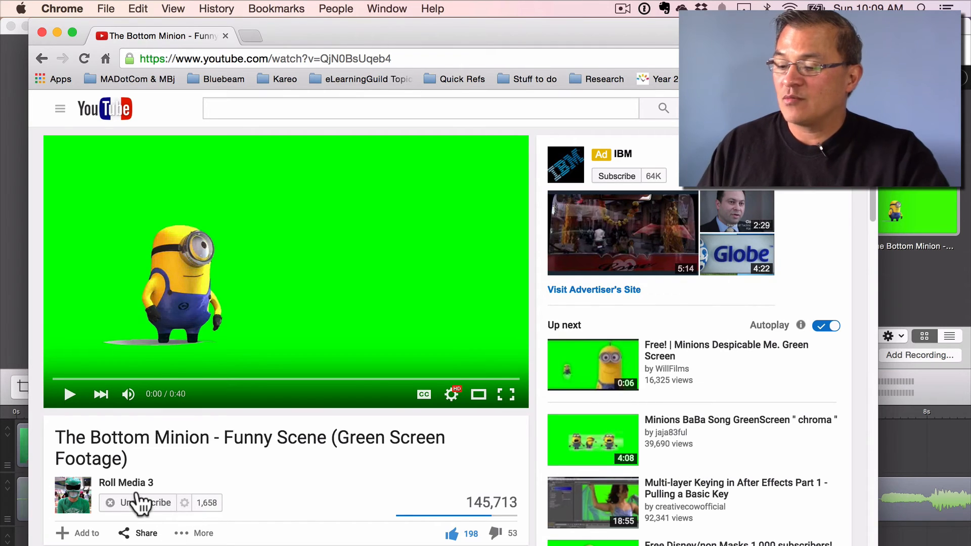
key(super+m)
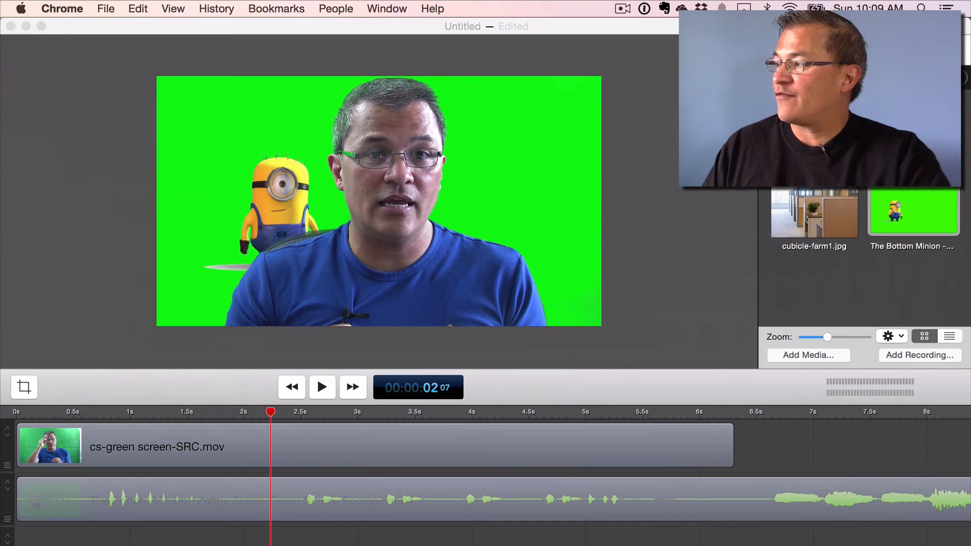
Select the minion clip, scrub back to 00:00:00 17 and preview the composite again.
click(372, 487)
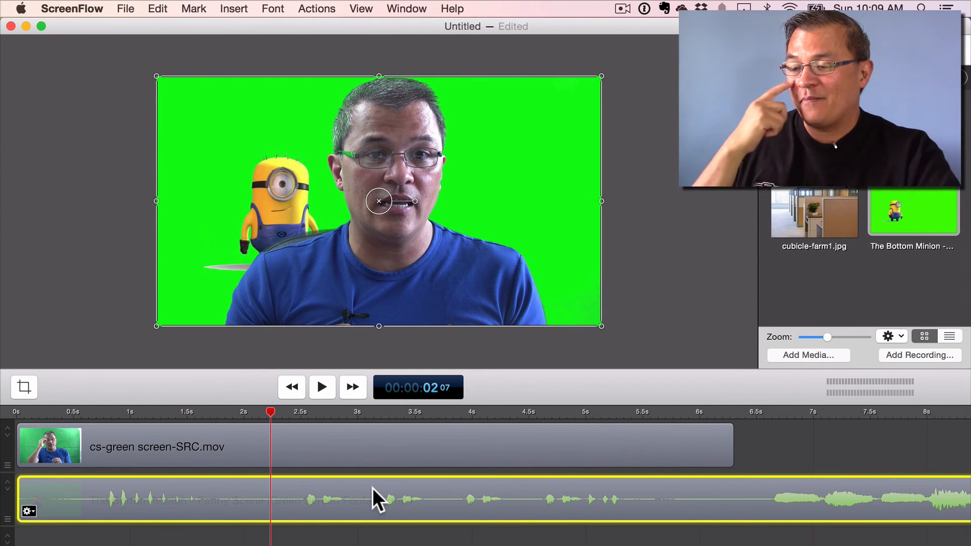
drag(271, 412, 256, 407)
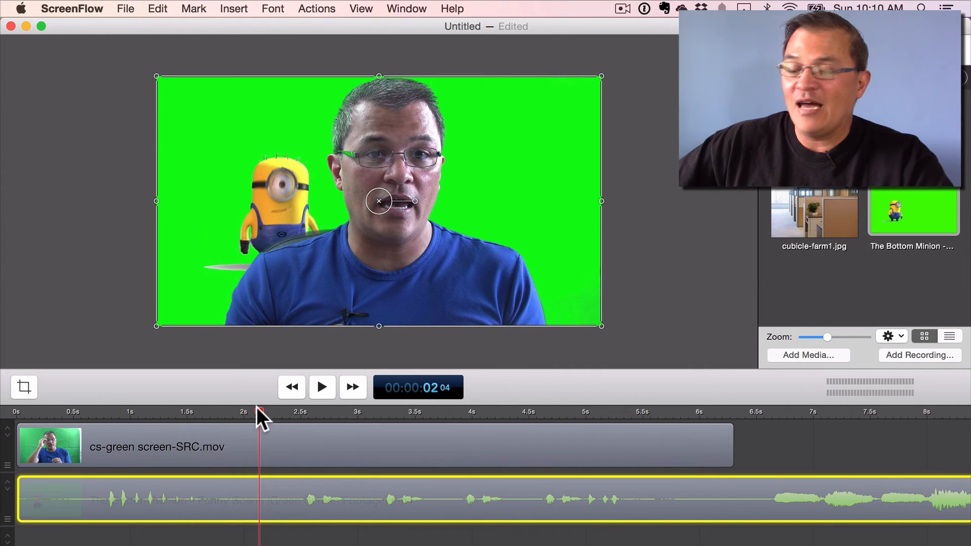
click(184, 411)
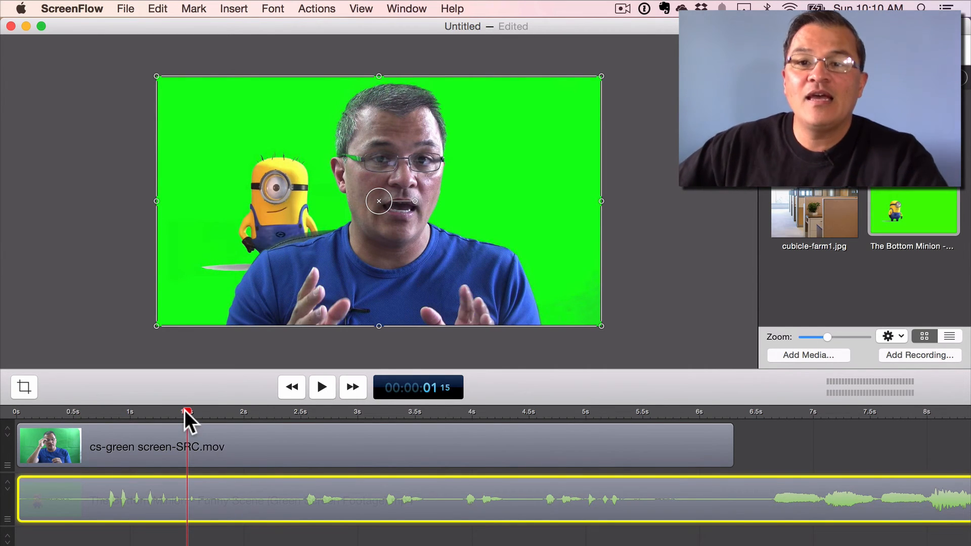
click(80, 411)
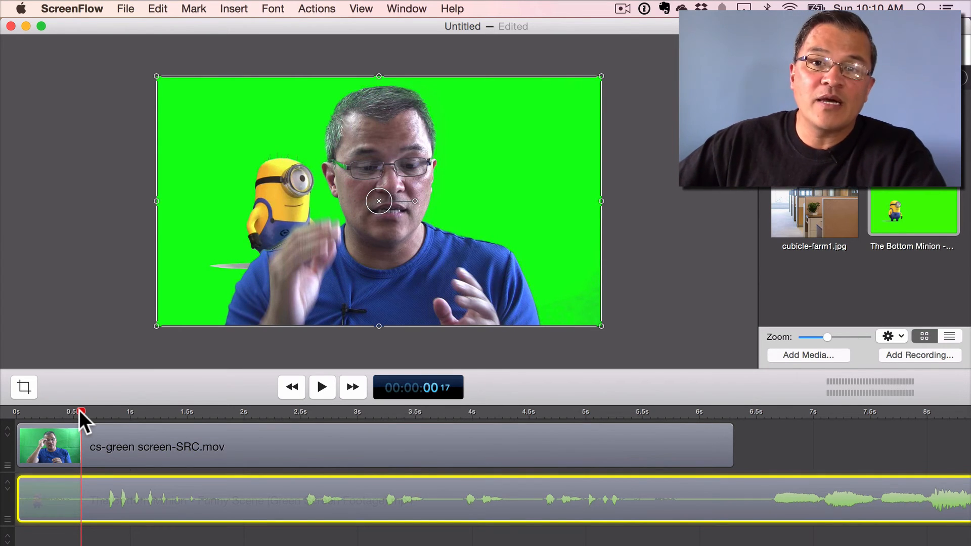
key(space)
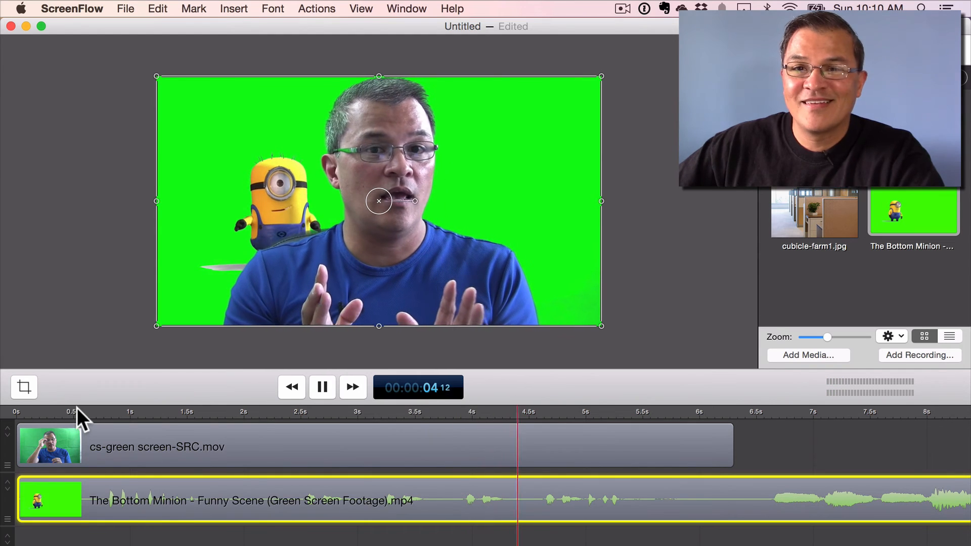
key(space)
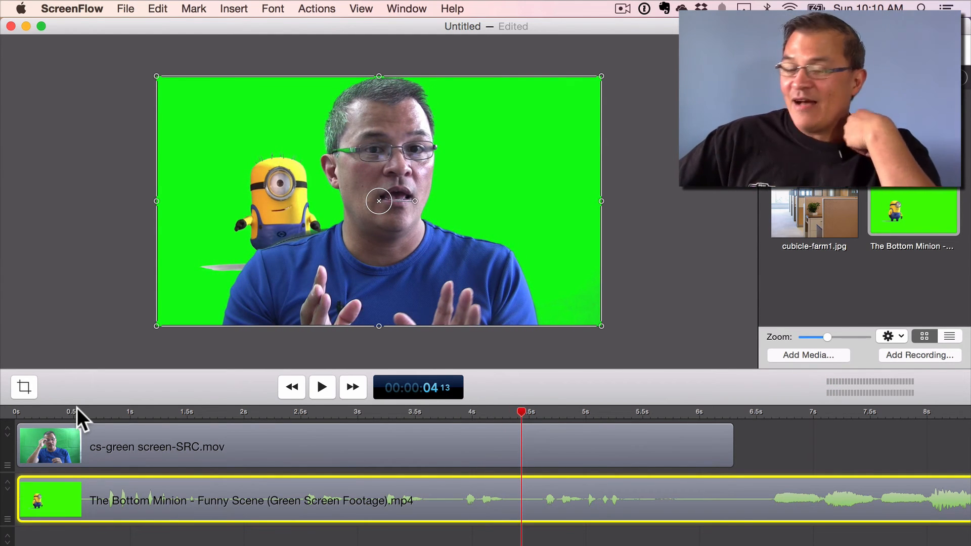
Shift cs-green screen-SRC.mov to start at about 3.1 seconds and show the minion alone at 00:00:02 01, with nothing selected.
drag(132, 454, 474, 463)
drag(311, 411, 247, 412)
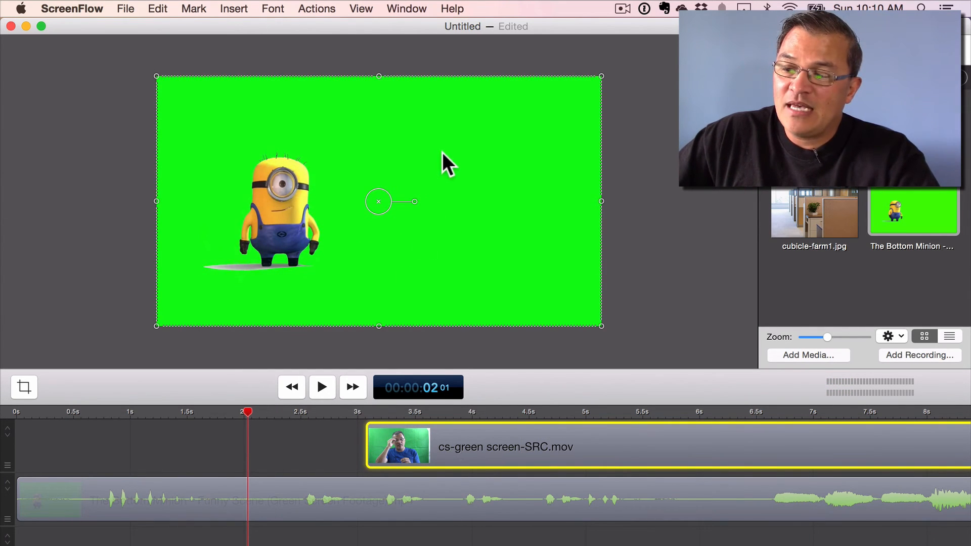
click(615, 210)
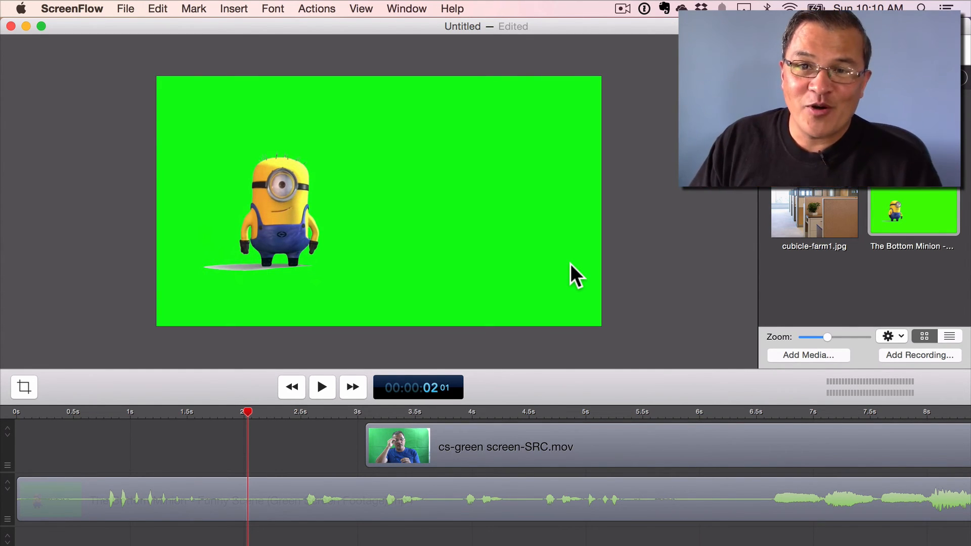
Add the Chroma Key video filter to the minion clip.
click(559, 253)
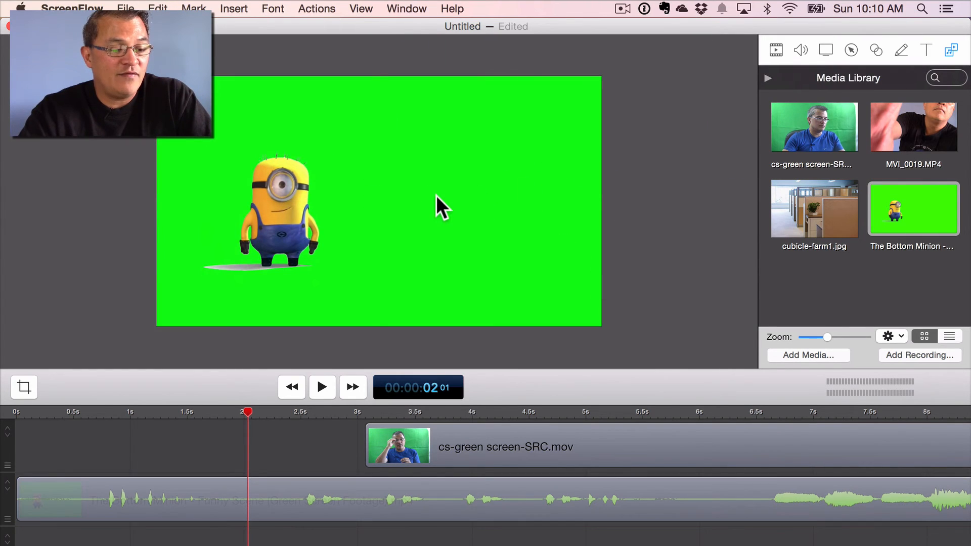
click(774, 51)
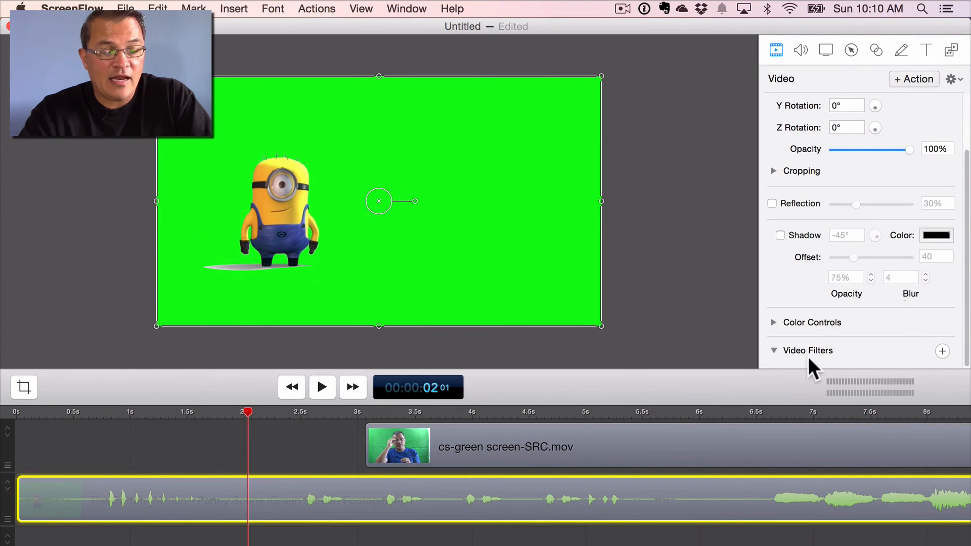
click(775, 348)
scroll(813, 327, down, 2)
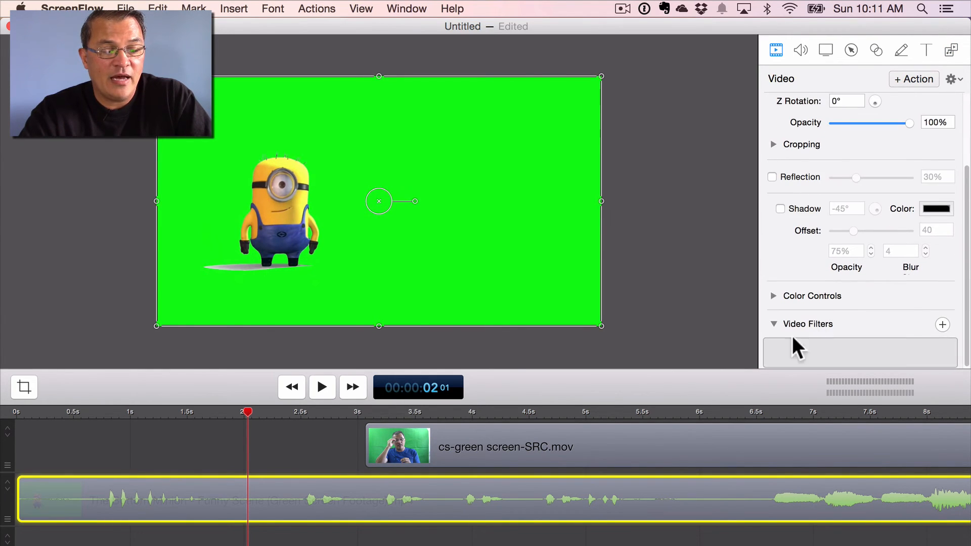
mouse_move(320, 259)
mouse_down()
mouse_move(358, 304)
mouse_move(330, 265)
mouse_up()
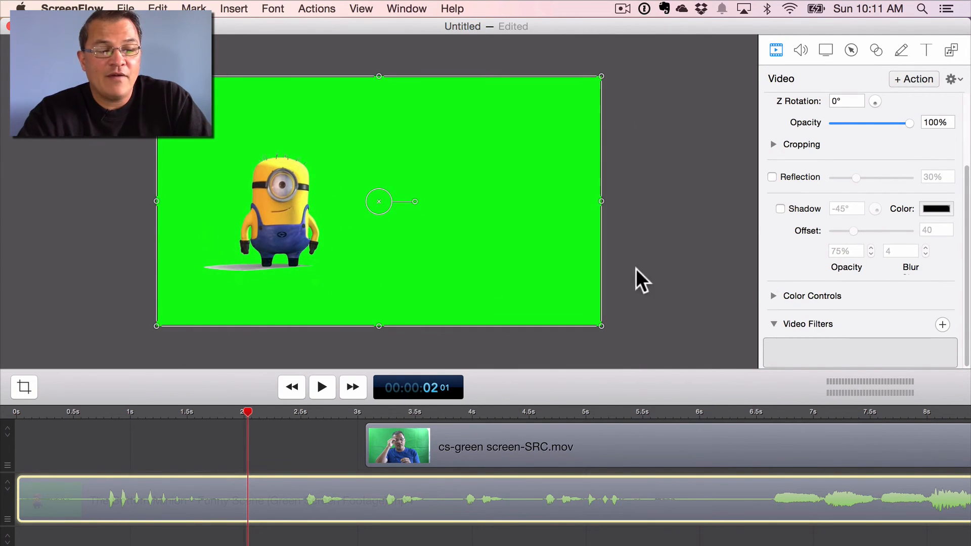
click(943, 324)
click(809, 139)
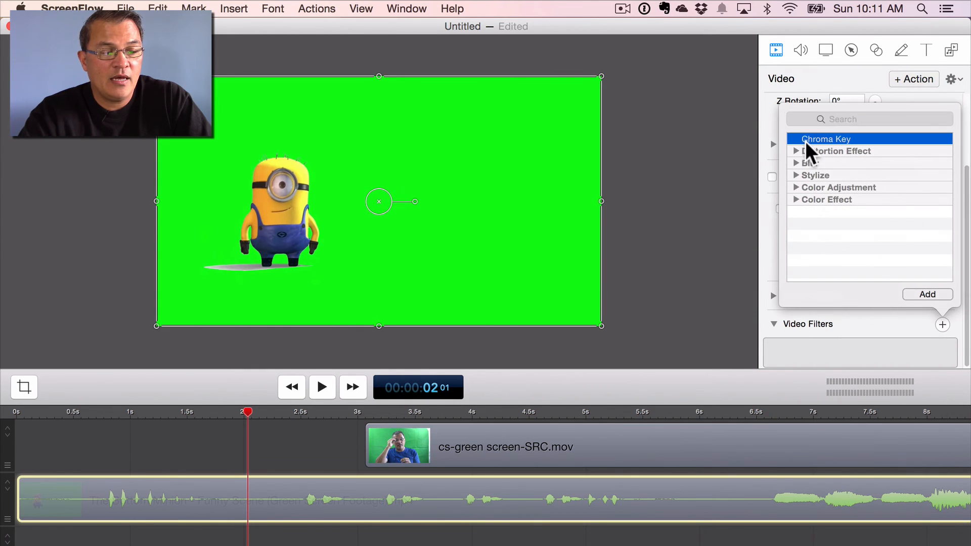
click(927, 295)
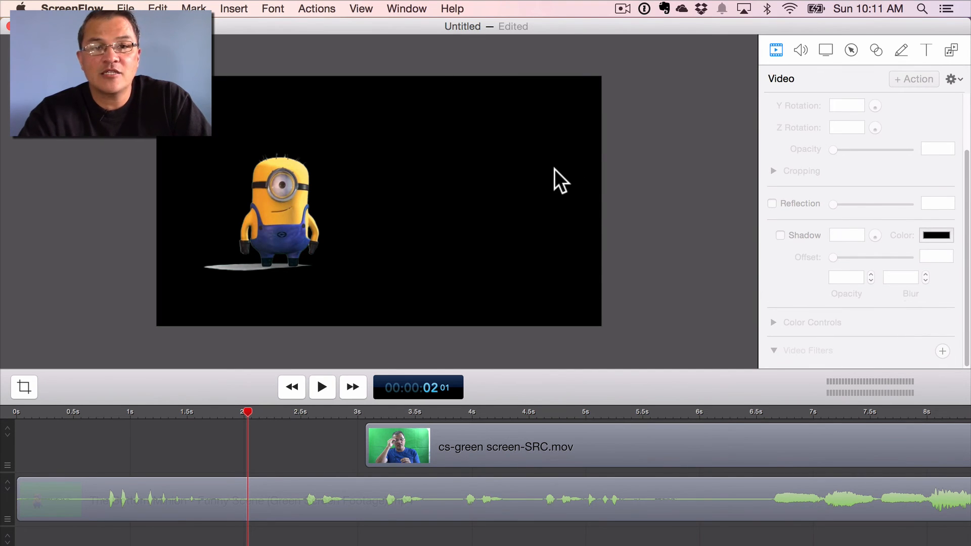
Move cs-green screen-SRC.mov to the track below the minion clip, starting at 0 seconds, and deselect it.
click(492, 447)
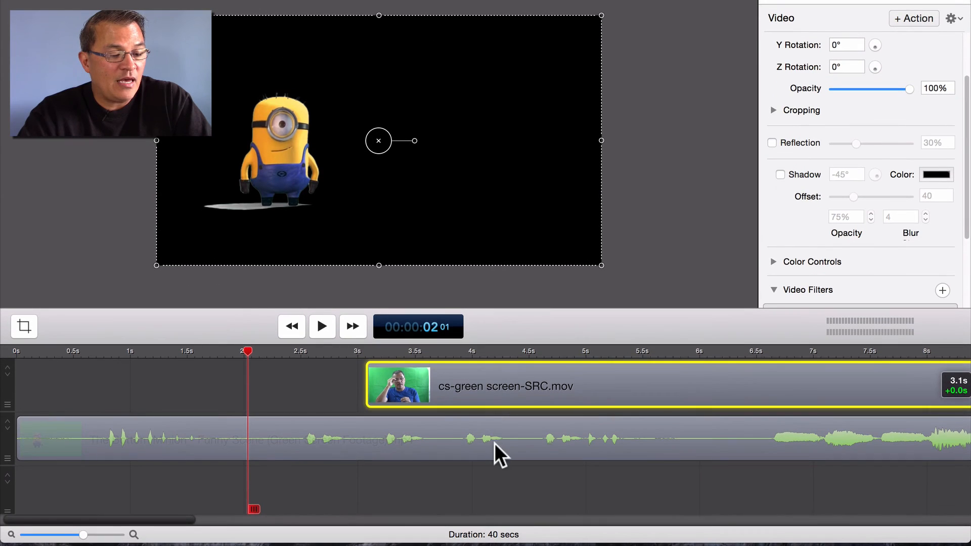
drag(495, 443, 133, 421)
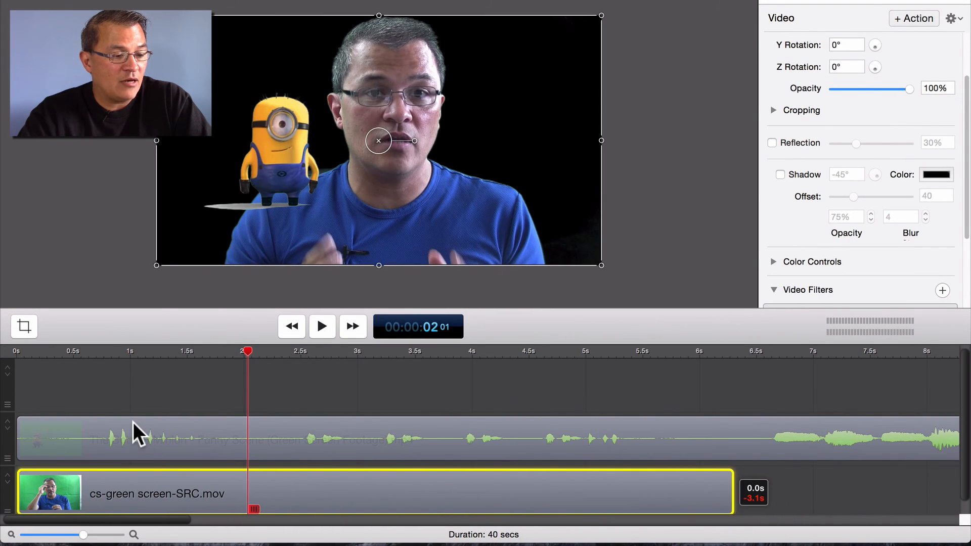
click(364, 375)
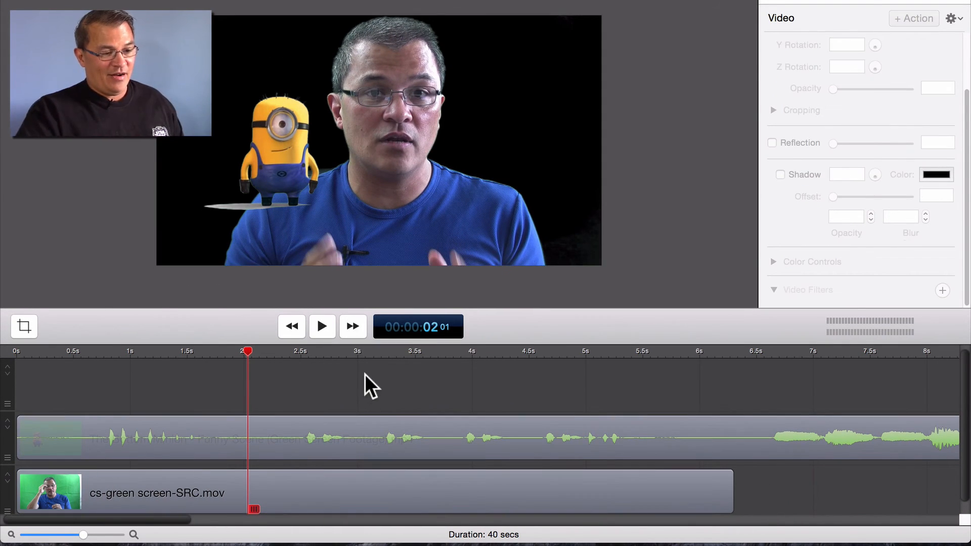
Preview the minion over the speaker from 00:00:02 01 and stop playback at about 4.7 seconds.
scroll(365, 374, down, 1)
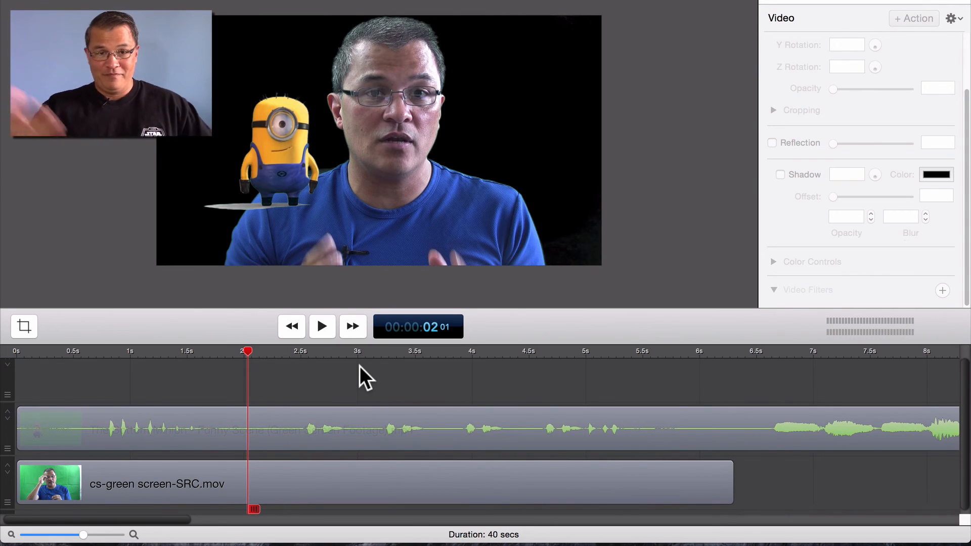
key(space)
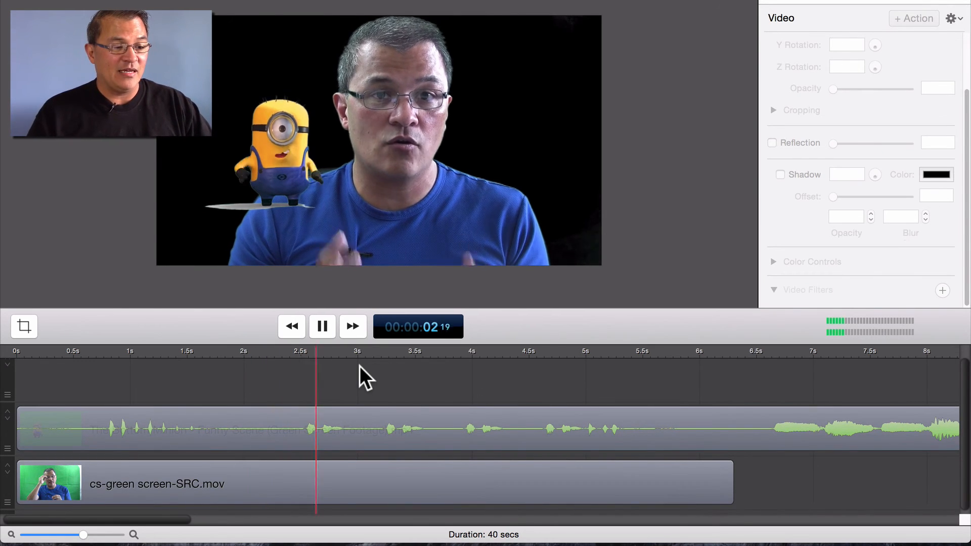
key(space)
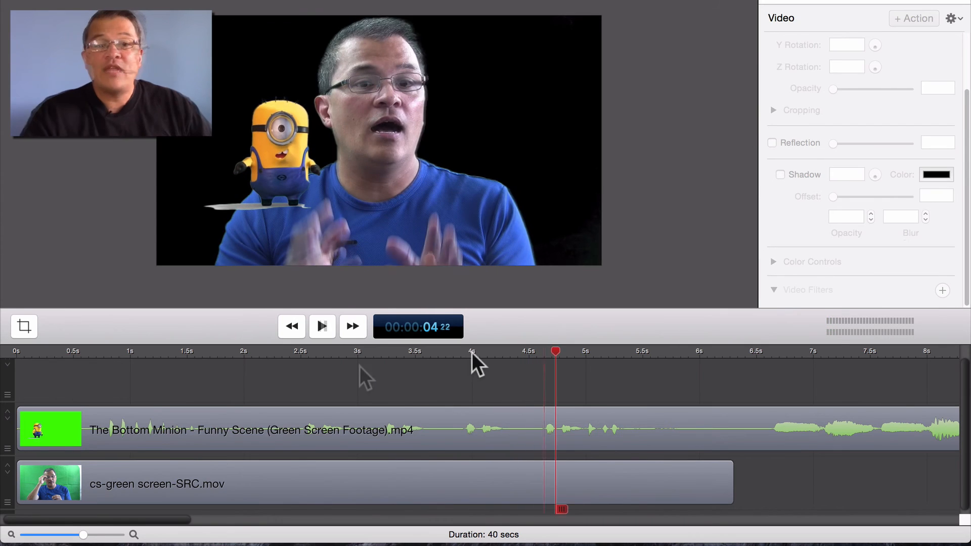
click(399, 204)
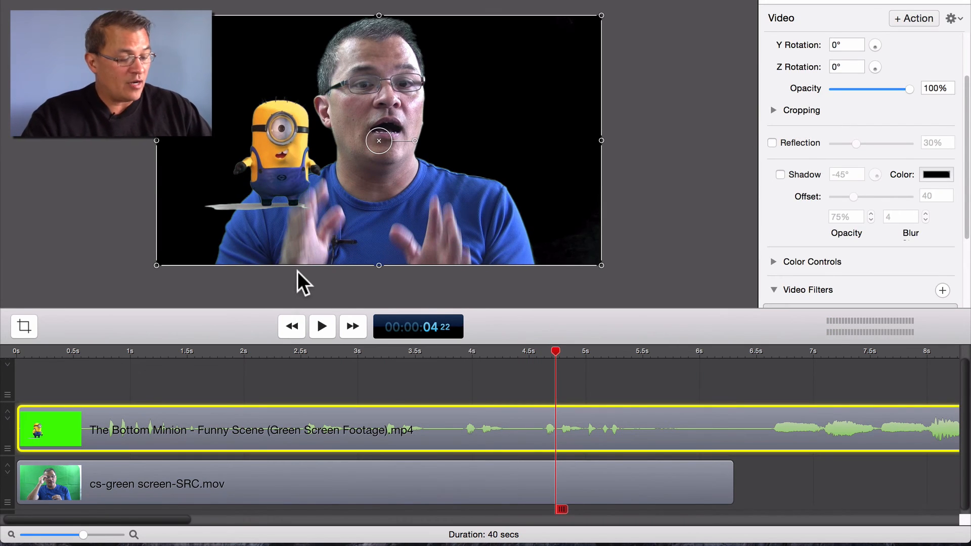
drag(156, 265, 287, 192)
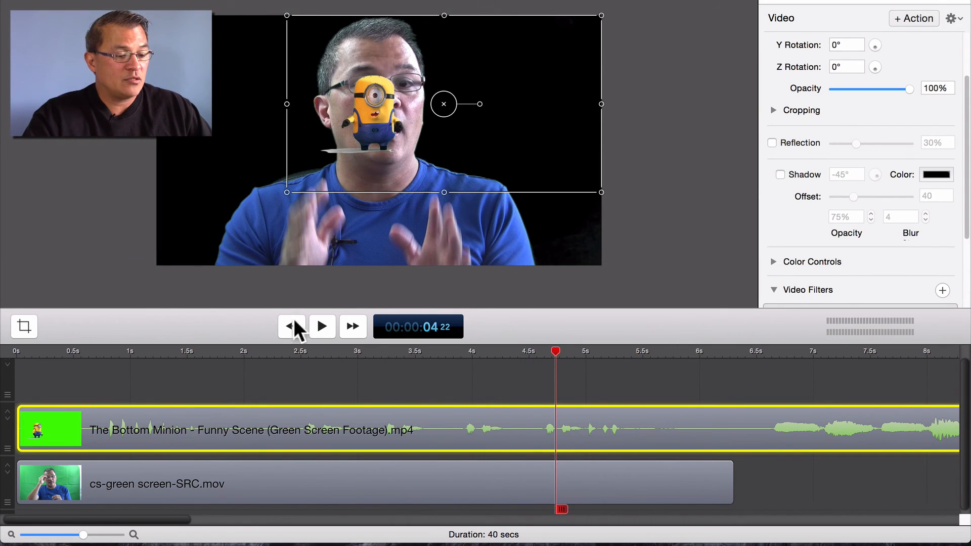
click(311, 370)
key(super+z)
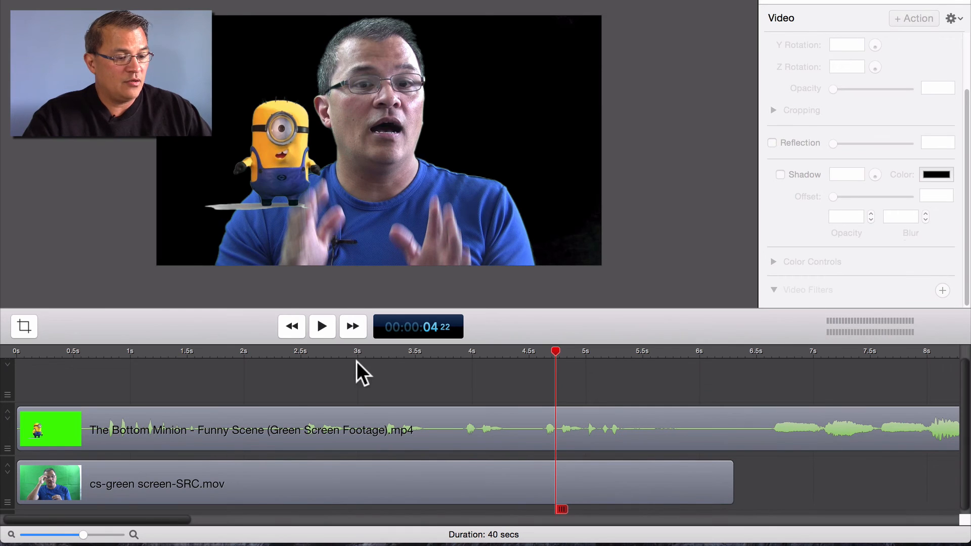
Scale the cs-green screen-SRC.mov clip down to about half size and place it in the canvas's lower-right corner.
click(364, 410)
click(359, 482)
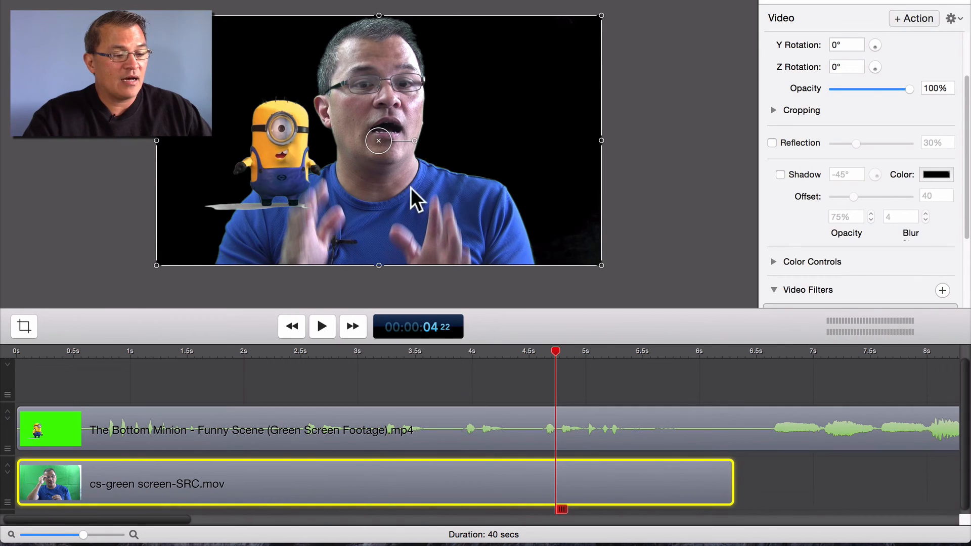
drag(411, 187, 461, 208)
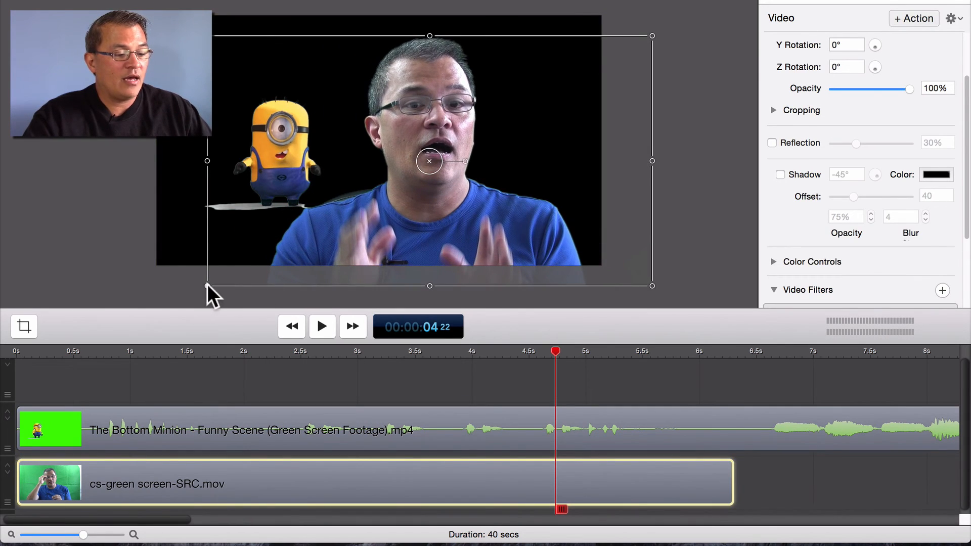
drag(208, 285, 478, 239)
click(469, 301)
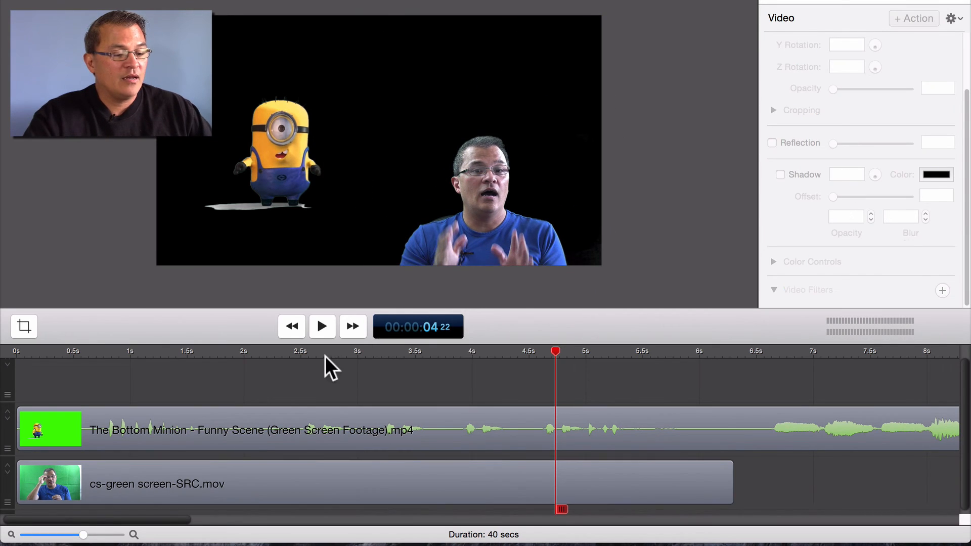
Preview the minion beside the reduced speaker from about 2 seconds to 00:00:04 16.
click(245, 348)
key(space)
key(space)
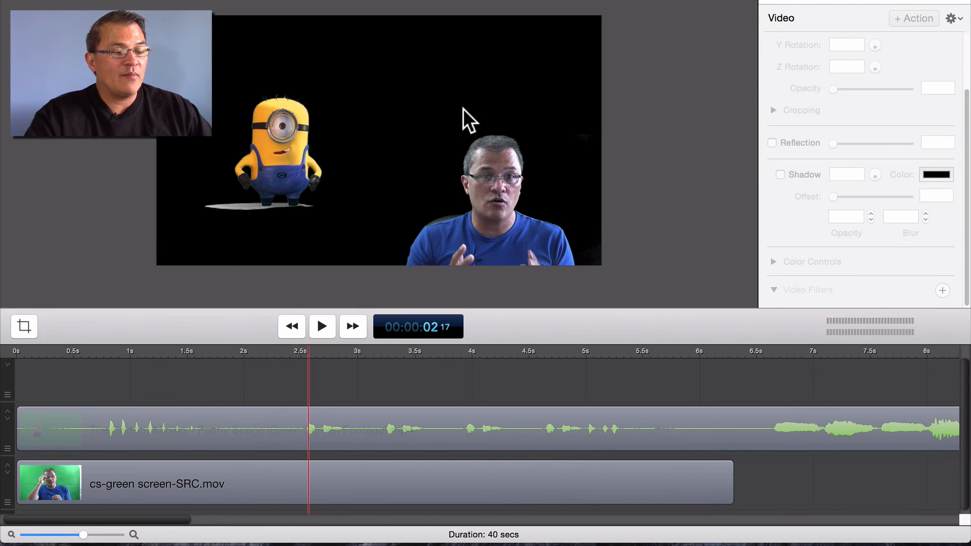
key(space)
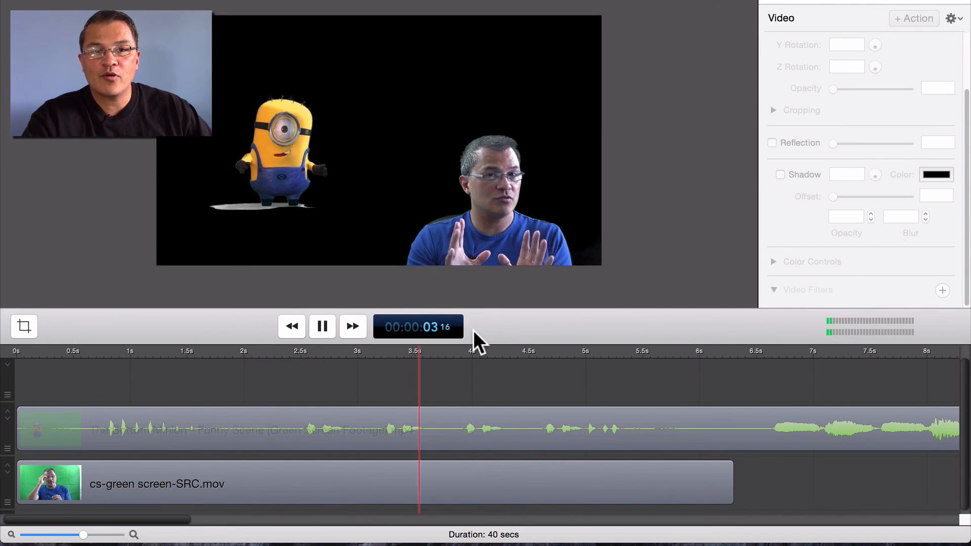
key(space)
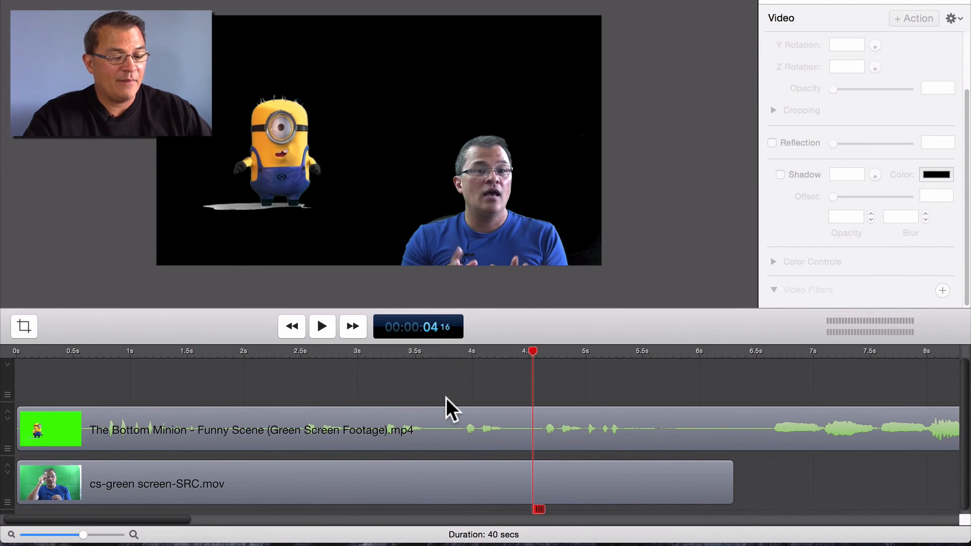
Extend the end of cs-green screen-SRC.mov to a duration of about 33 seconds and deselect it.
key(super+minus)
key(super+minus)
key(super+minus)
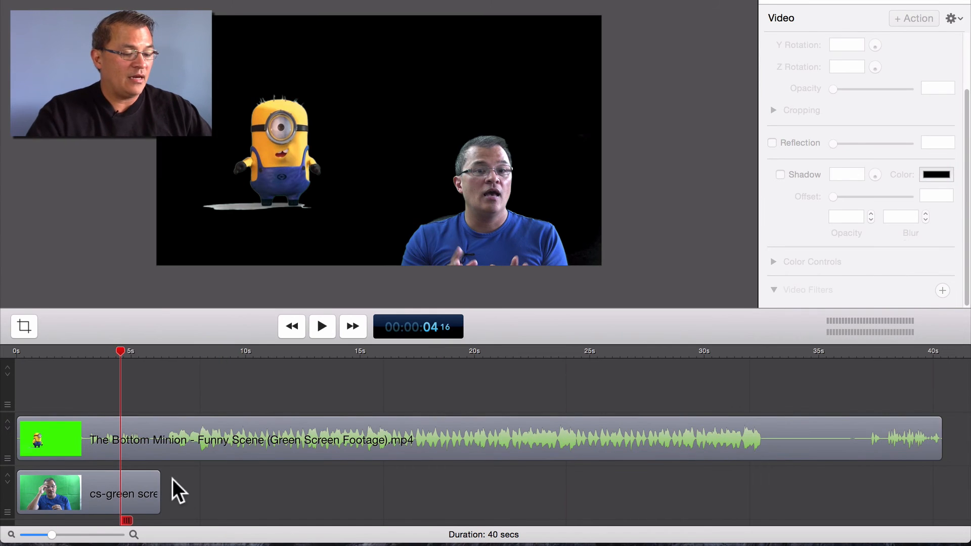
drag(158, 483, 766, 502)
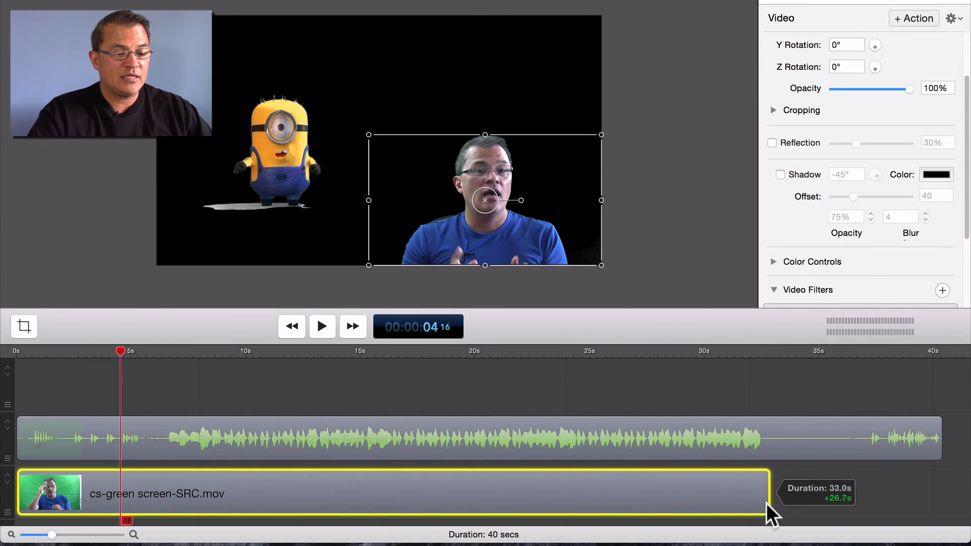
click(776, 375)
Import Sample Promo.001.jpg and Sample Promo.002.jpg from the Sample Promo folder into the Media Library.
click(956, 3)
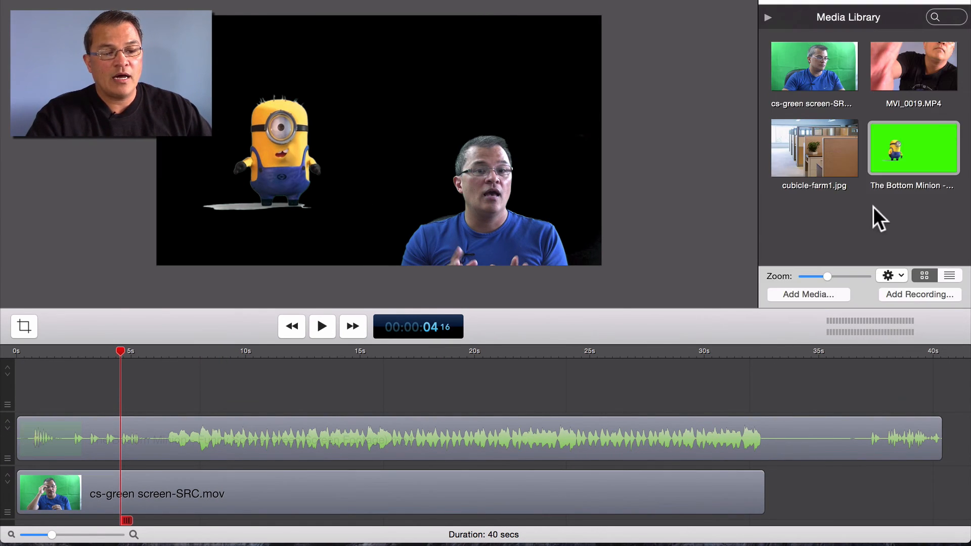
click(831, 294)
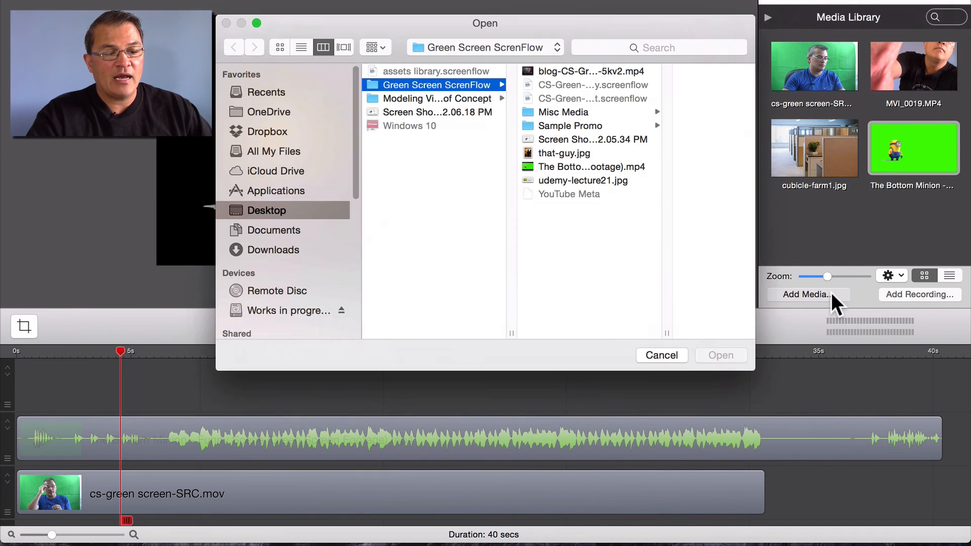
click(570, 122)
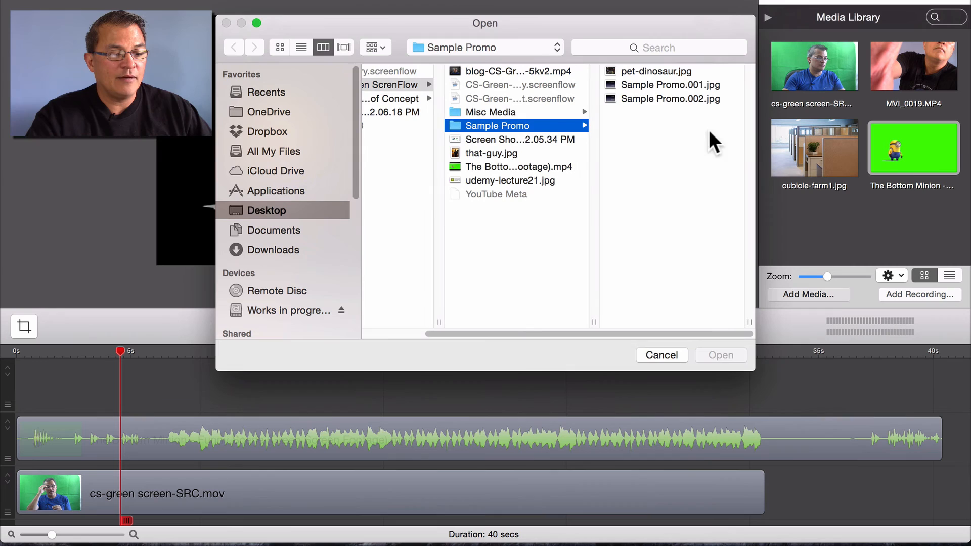
click(668, 84)
shift+click(487, 99)
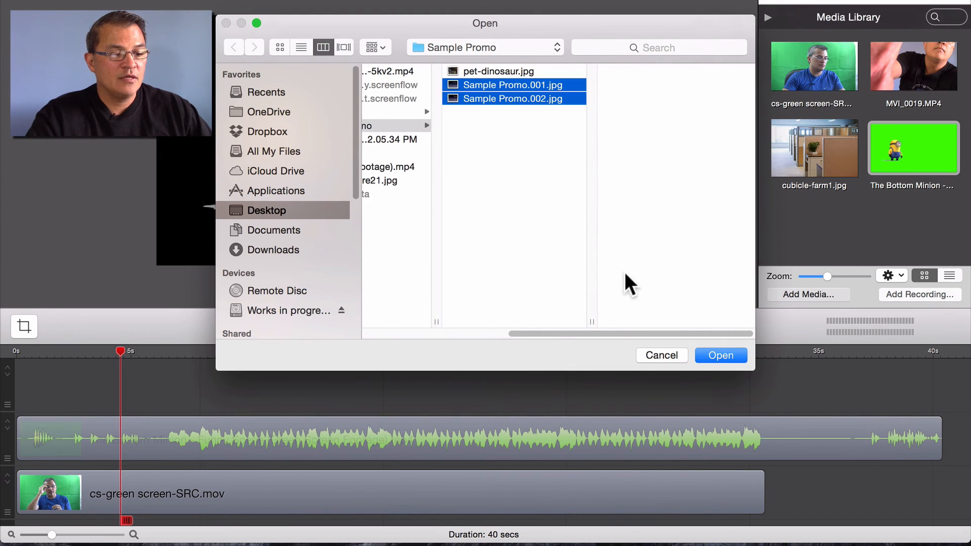
click(717, 357)
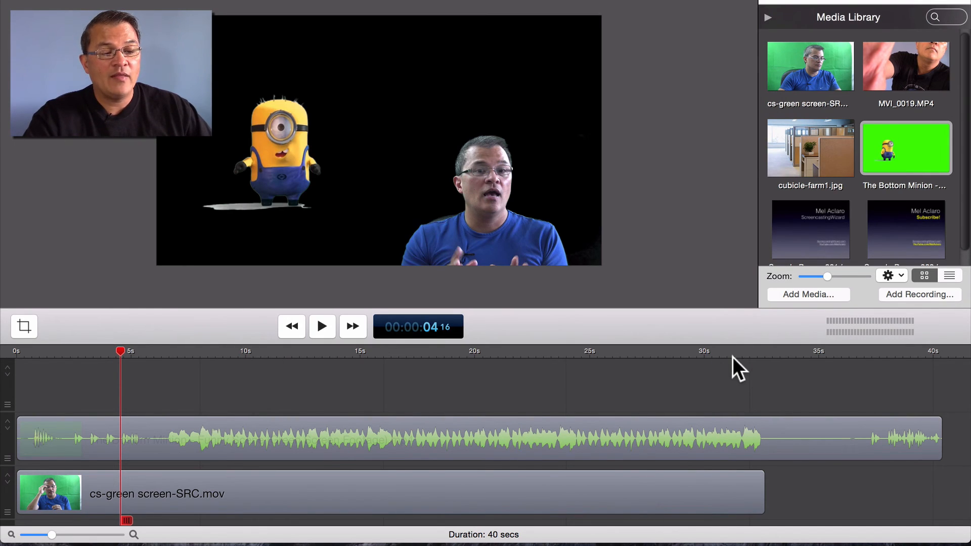
Place Sample Promo.001.jpg on the track below the speaker, starting at 0 seconds and extended to the speaker clip's end.
click(824, 237)
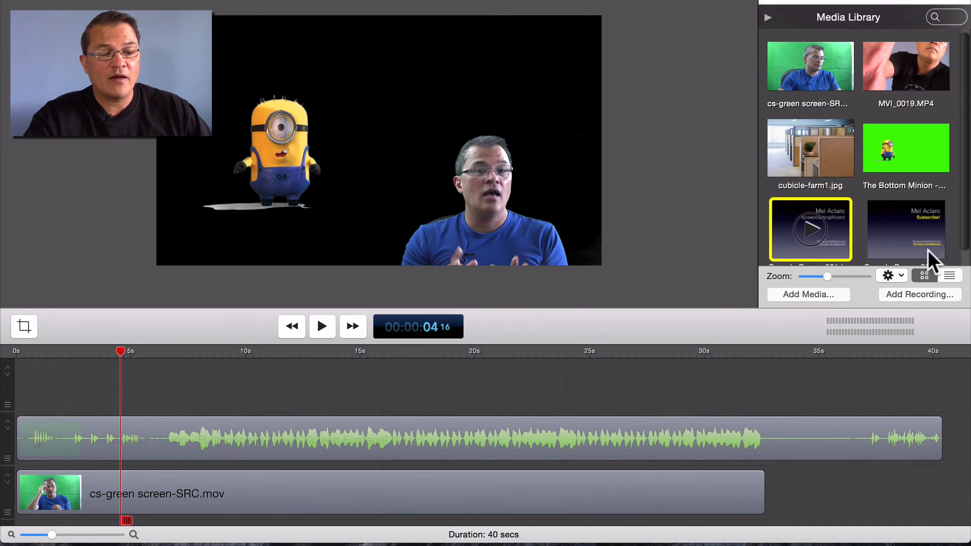
drag(827, 213, 287, 381)
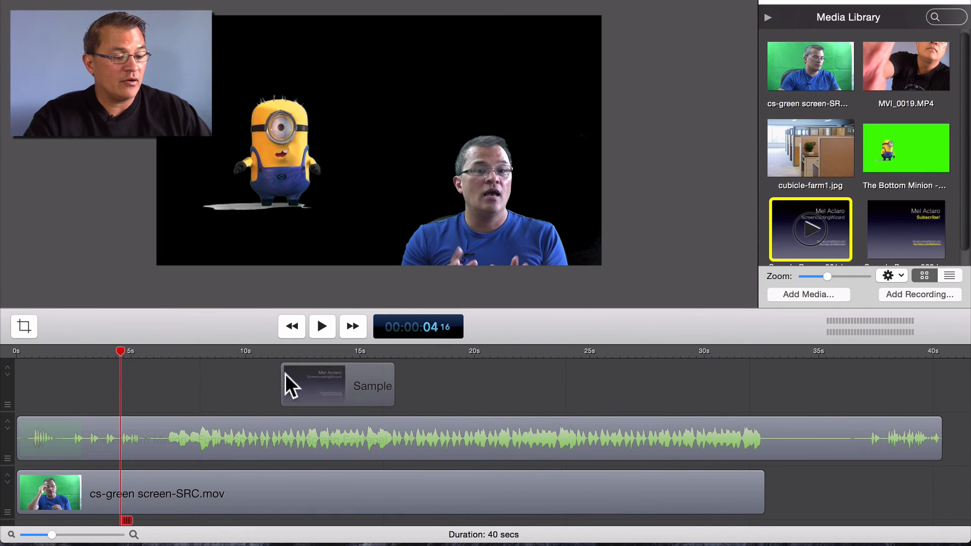
click(343, 384)
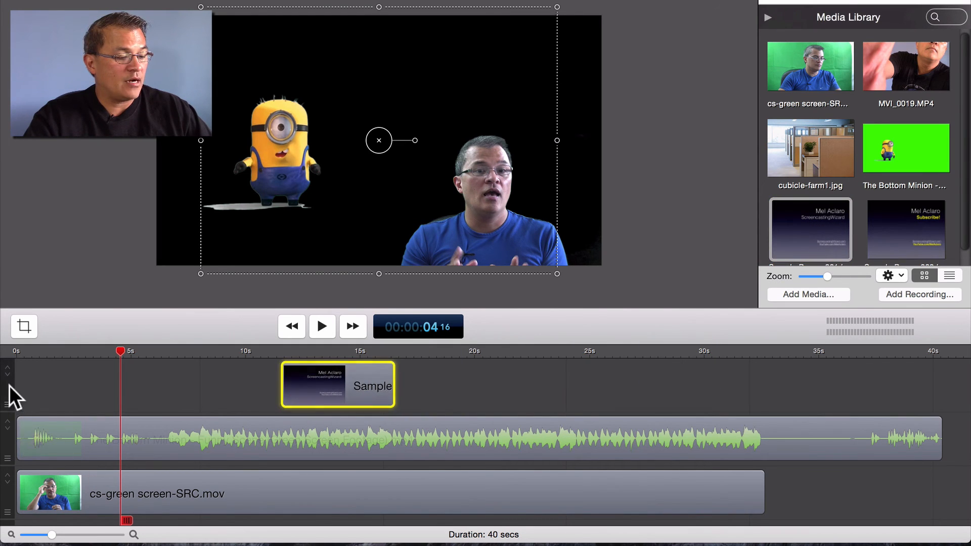
drag(9, 387, 6, 483)
drag(326, 498, 760, 472)
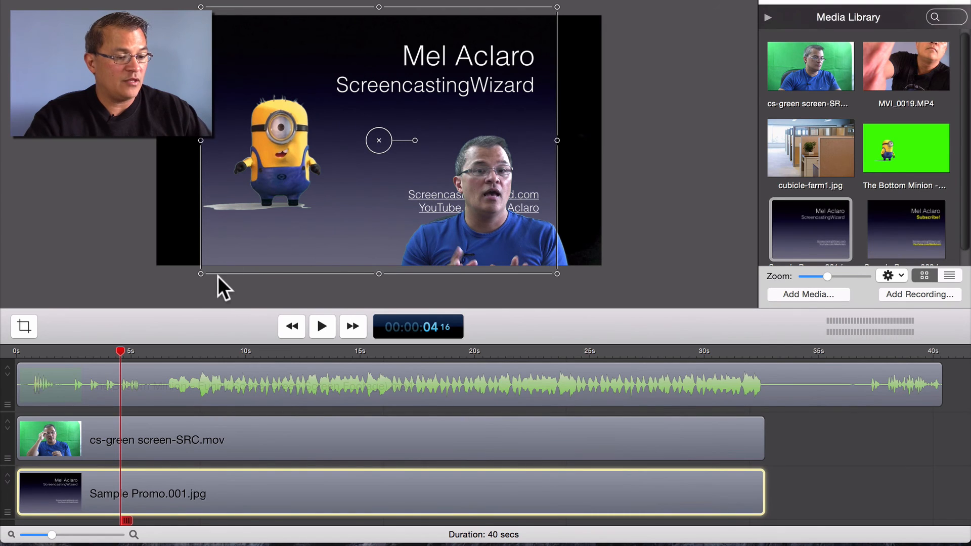
Enlarge and reposition the Sample Promo.001.jpg background so it fills the whole canvas, and deselect it.
drag(201, 274, 142, 291)
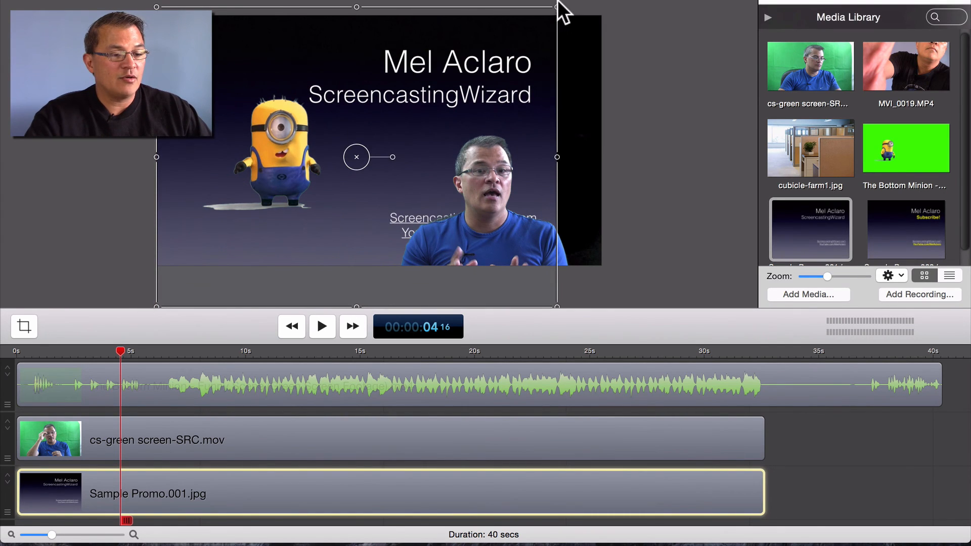
drag(556, 5, 602, 1)
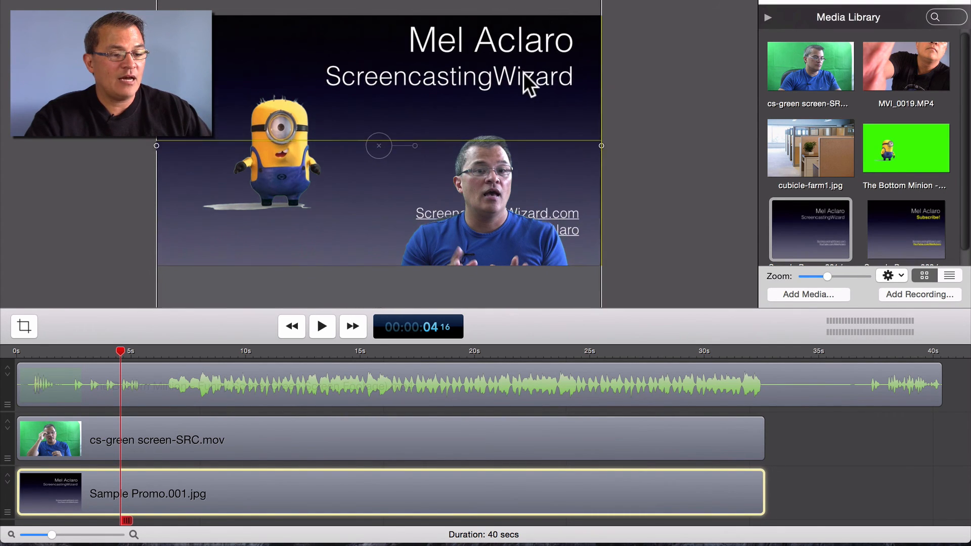
click(672, 163)
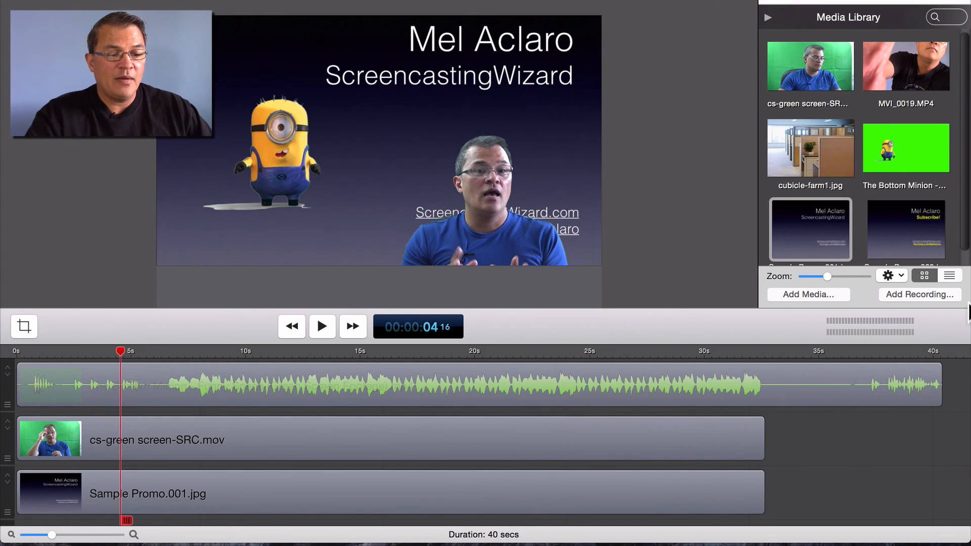
Add Sample Promo.002.jpg overlapping Sample Promo.001.jpg with a transition at about 6 seconds, ending it level with the speaker clip.
drag(920, 239, 164, 460)
click(718, 492)
drag(793, 495, 832, 465)
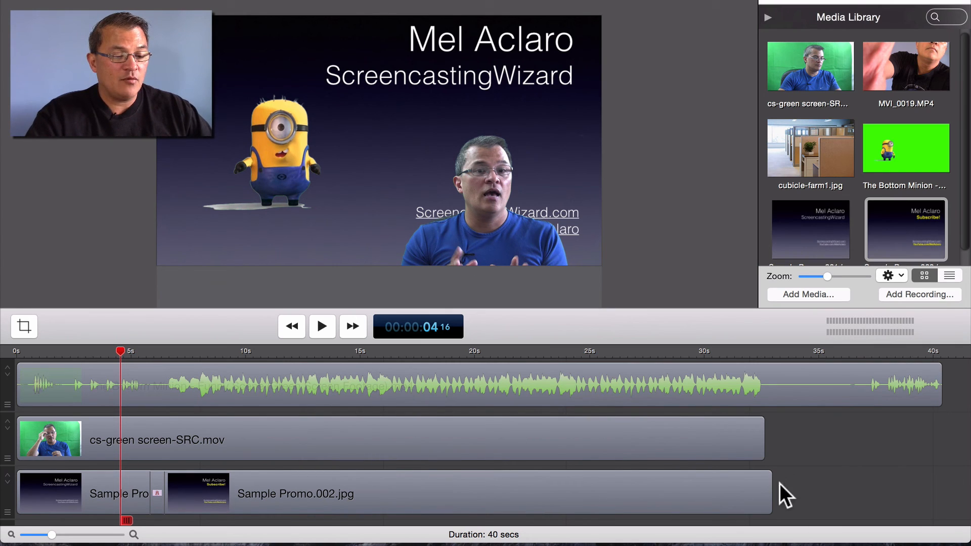
drag(772, 487, 765, 488)
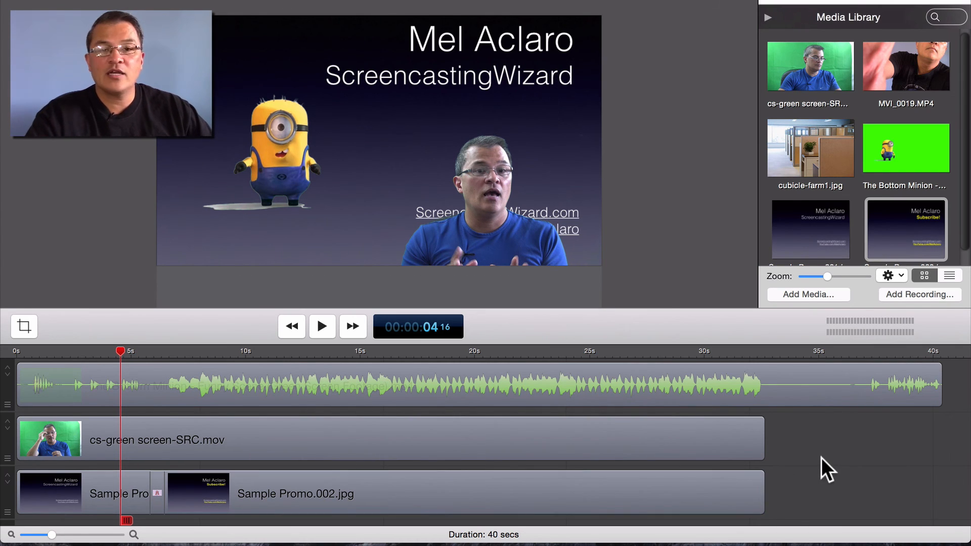
click(671, 445)
click(676, 481)
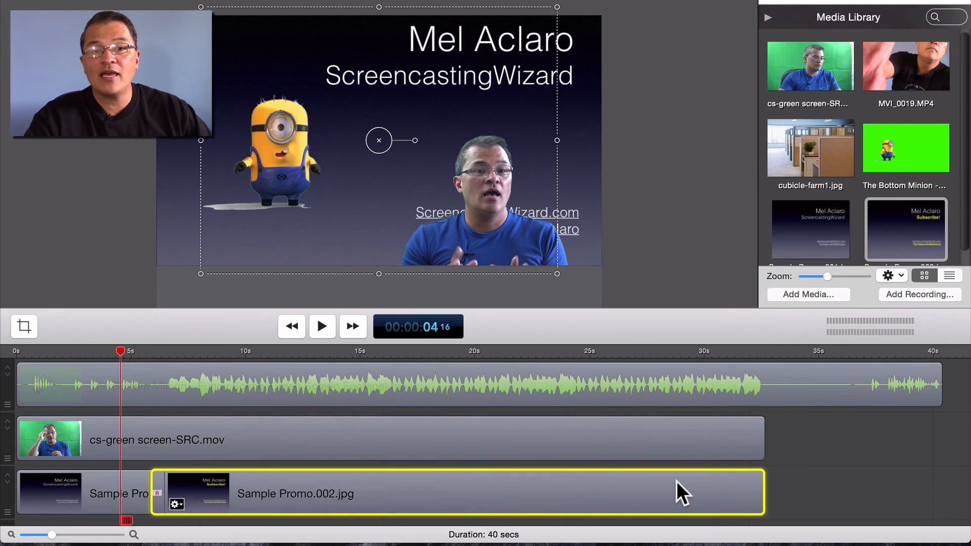
click(799, 447)
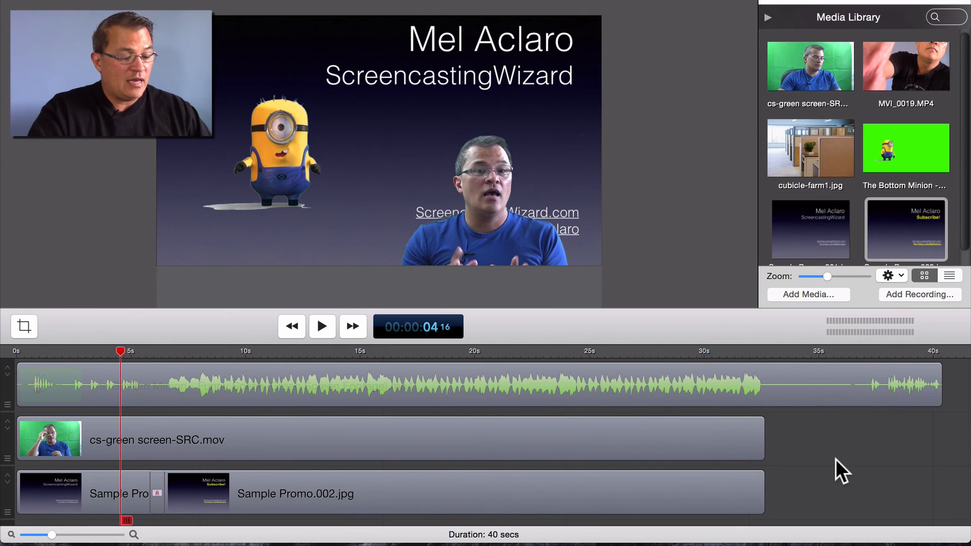
Preview the composite over the promo background from the beginning and stop at 00:00:04 14.
key(Home)
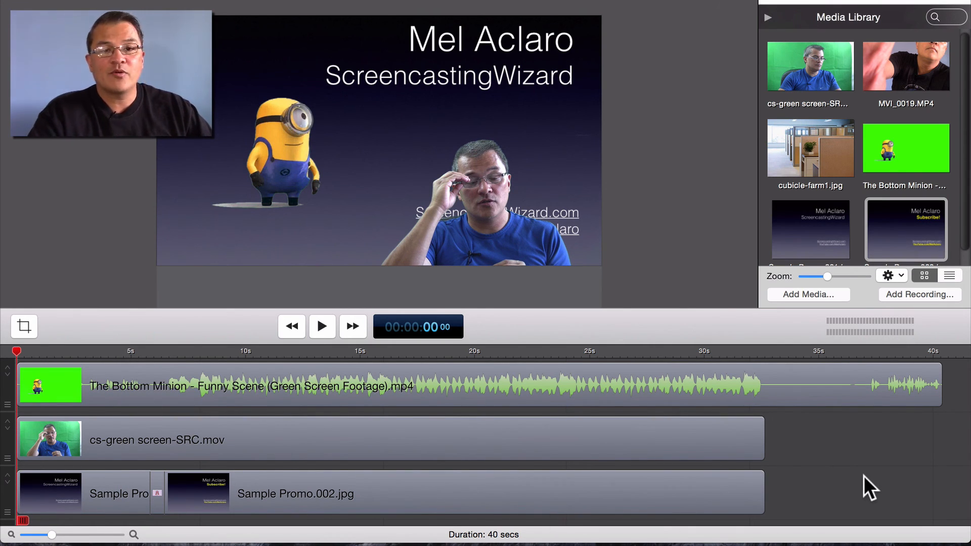
key(space)
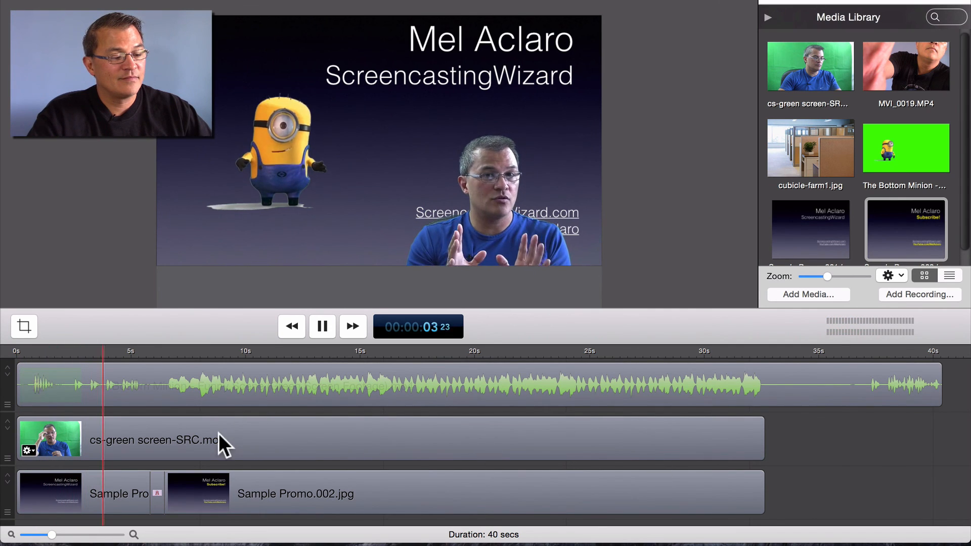
key(space)
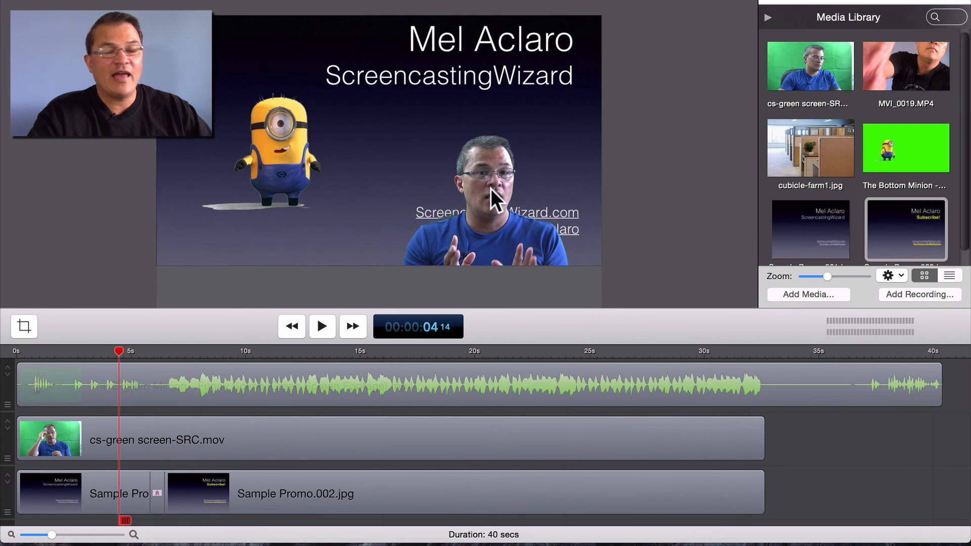
Add a video action to the cs-green screen-SRC.mov clip at about 6 seconds that fades the speaker's opacity down to the minimum.
click(157, 351)
click(176, 434)
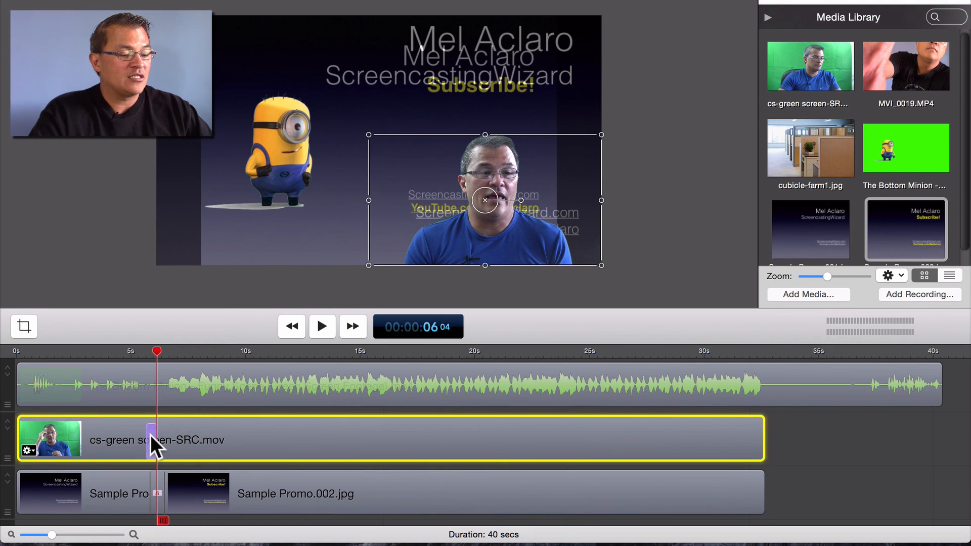
click(175, 346)
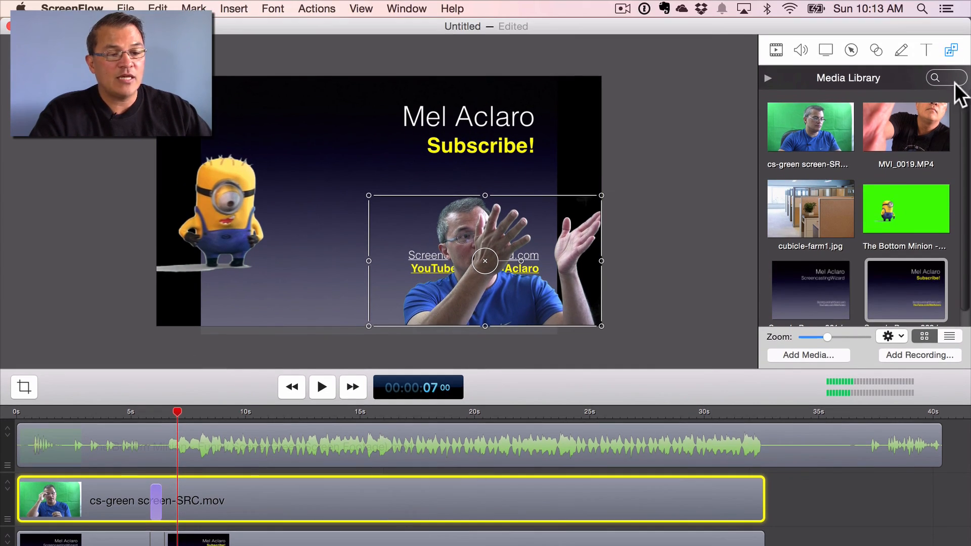
click(775, 45)
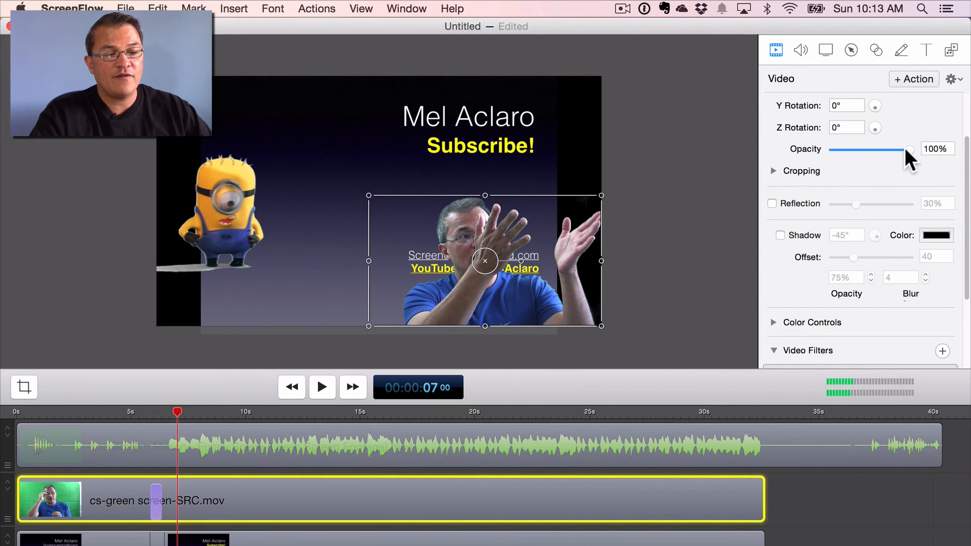
drag(905, 147, 822, 153)
click(845, 527)
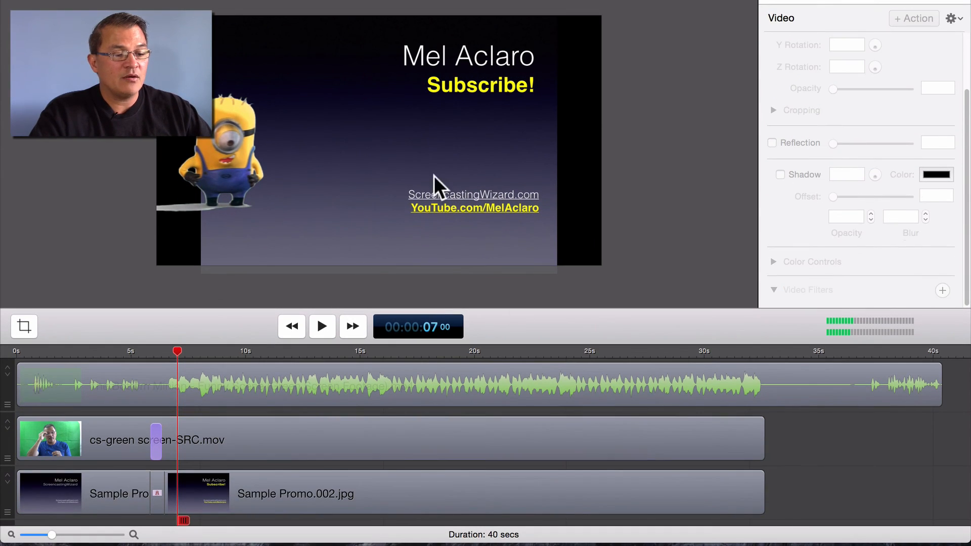
Try to reposition the Sample Promo.002.jpg background freehand on the canvas at 00:00:07 00.
click(446, 139)
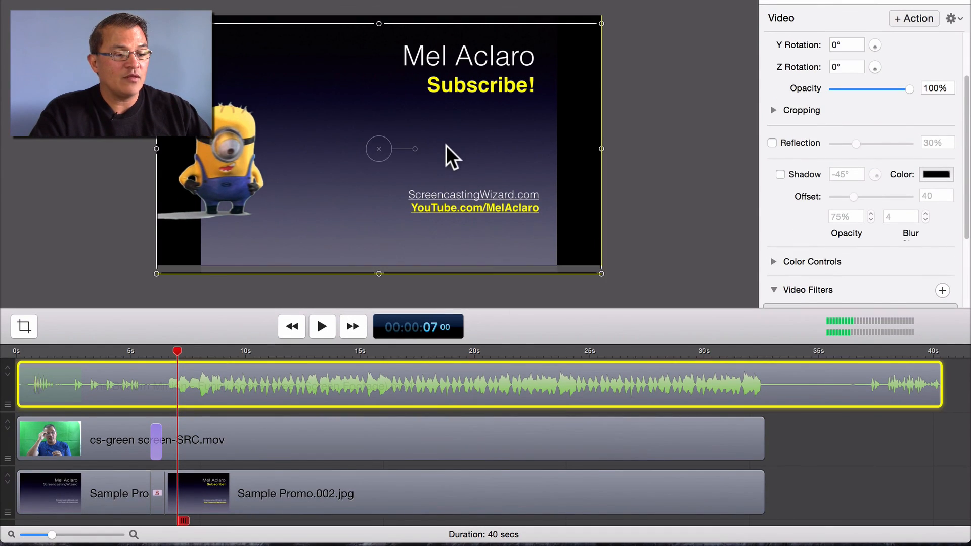
click(400, 474)
drag(390, 169, 450, 157)
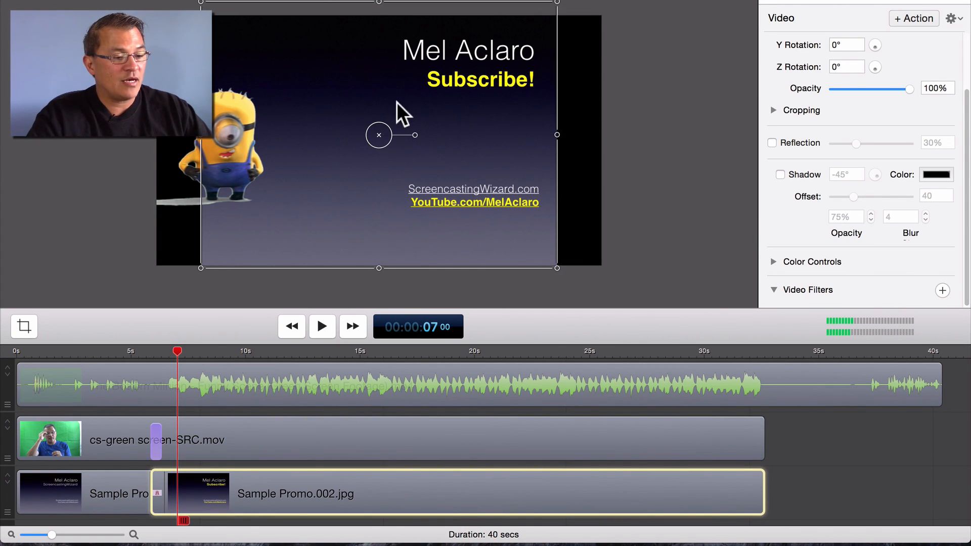
drag(424, 162, 448, 168)
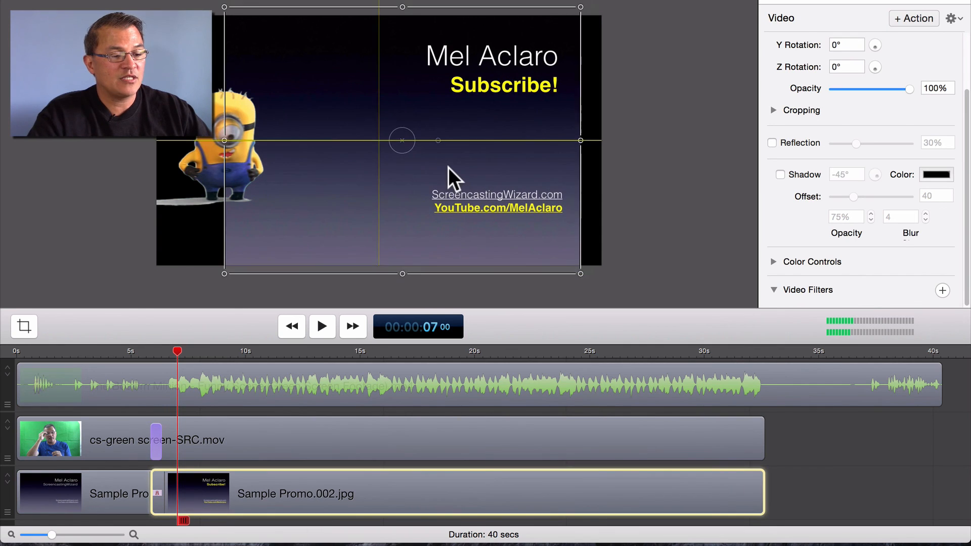
Copy the Sample Promo.001.jpg clip from the background track as the source of the size and position properties.
click(113, 503)
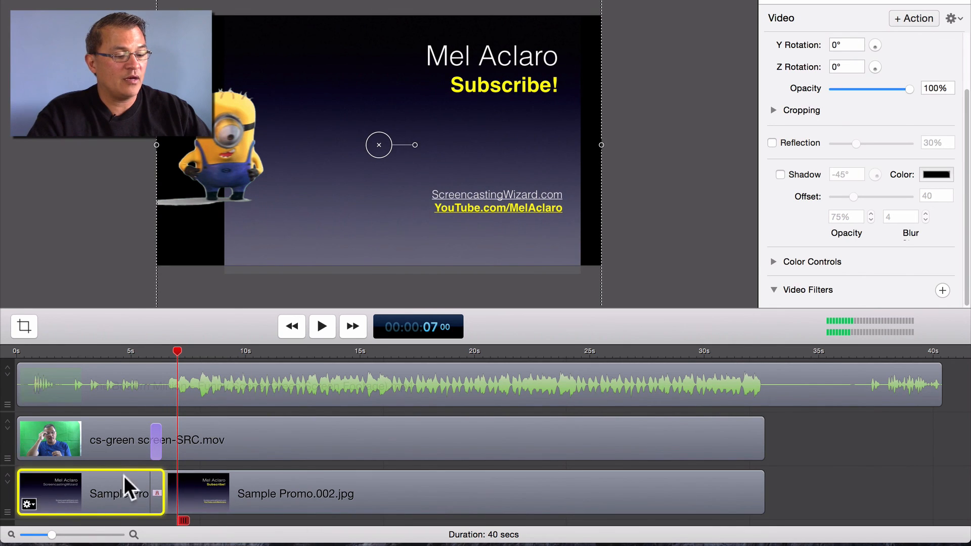
click(114, 357)
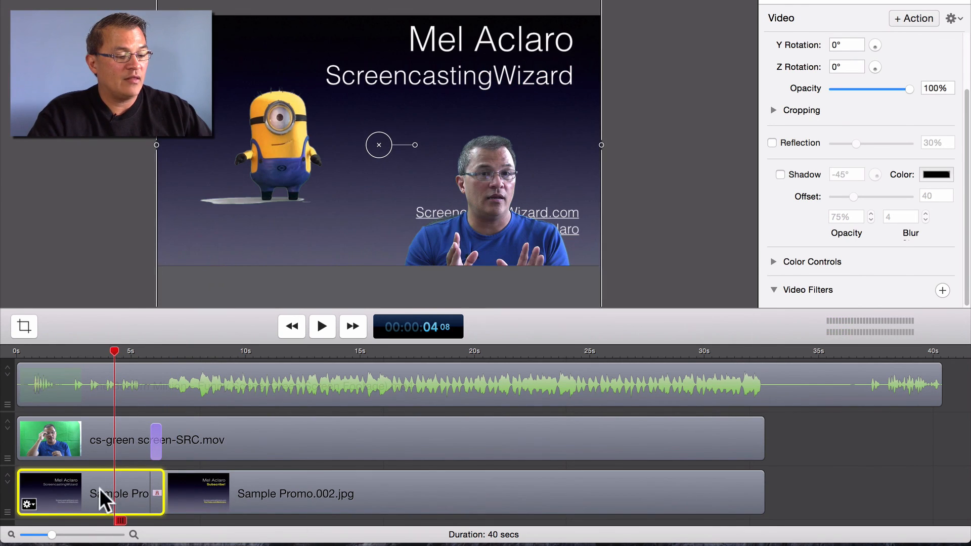
click(634, 154)
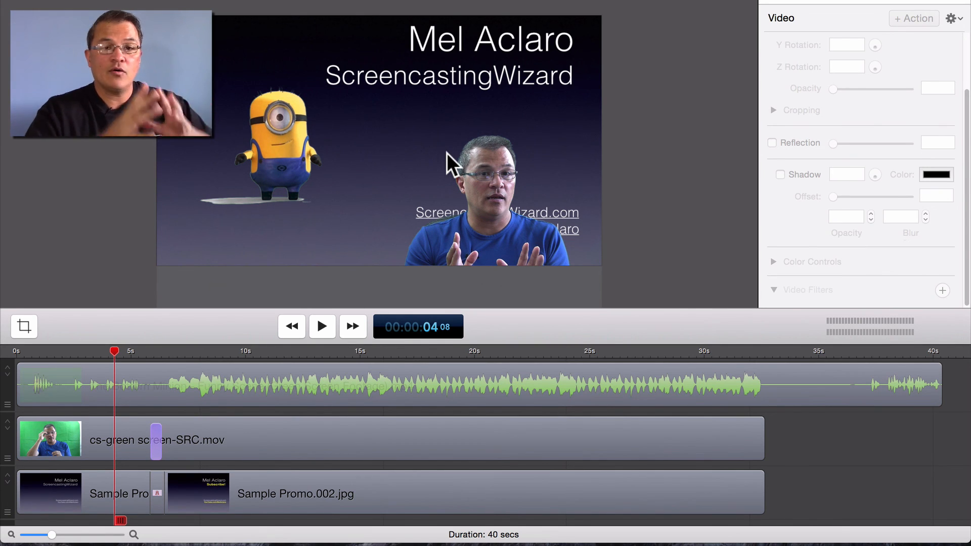
click(135, 496)
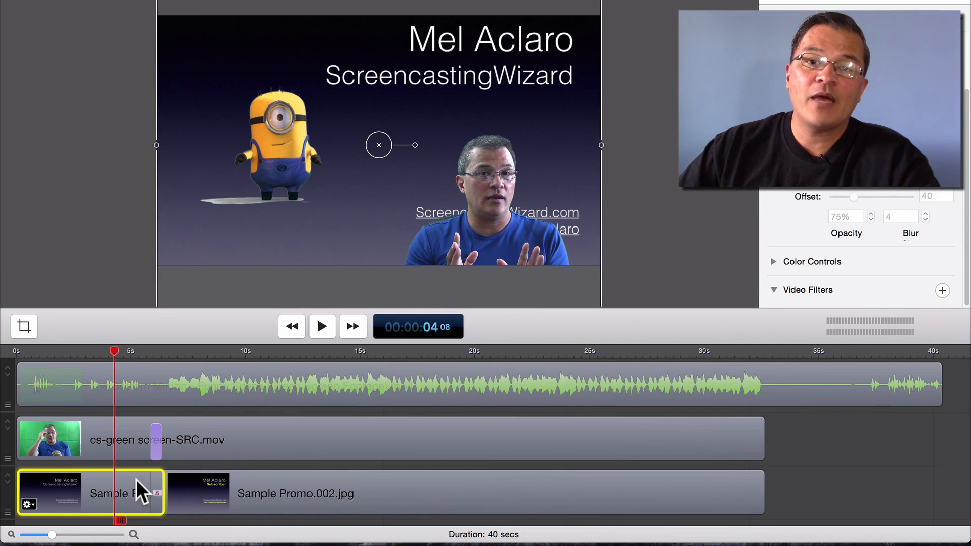
click(249, 493)
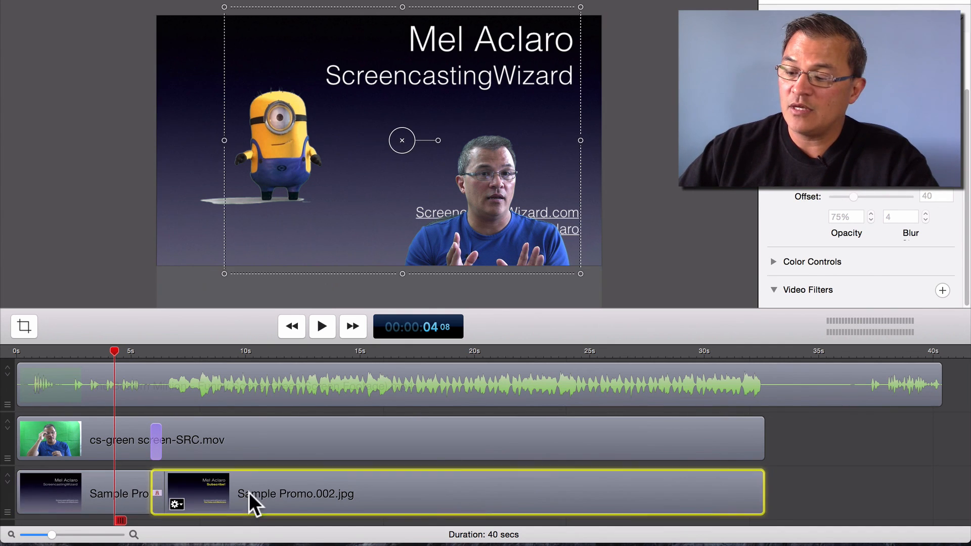
click(120, 483)
click(156, 9)
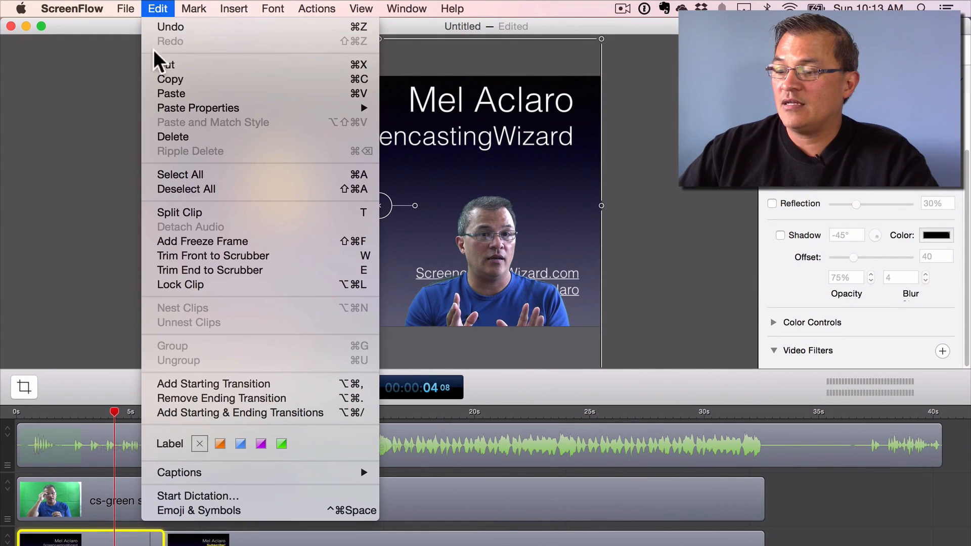
click(164, 79)
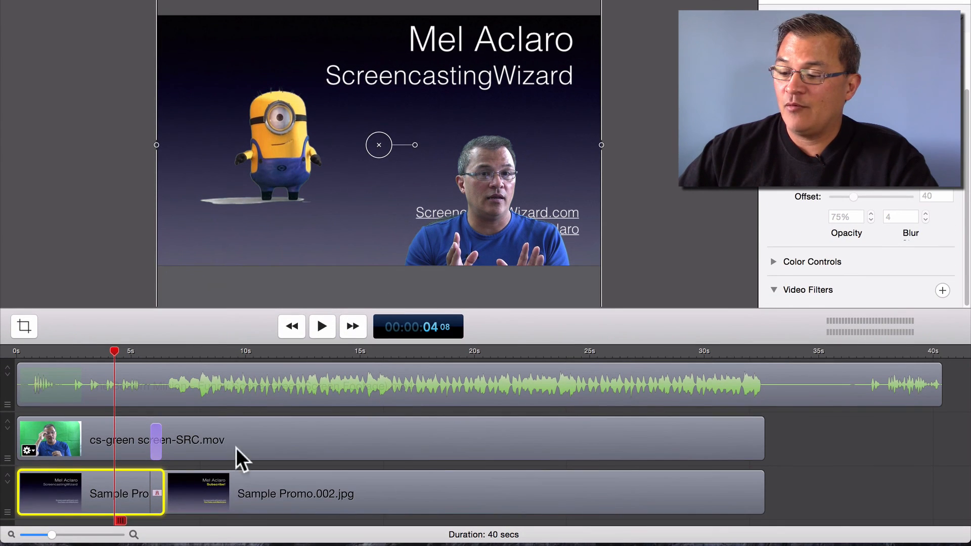
Paste only the copied video properties onto Sample Promo.002.jpg, check its framing at 00:00:08 15, and deselect it.
click(239, 481)
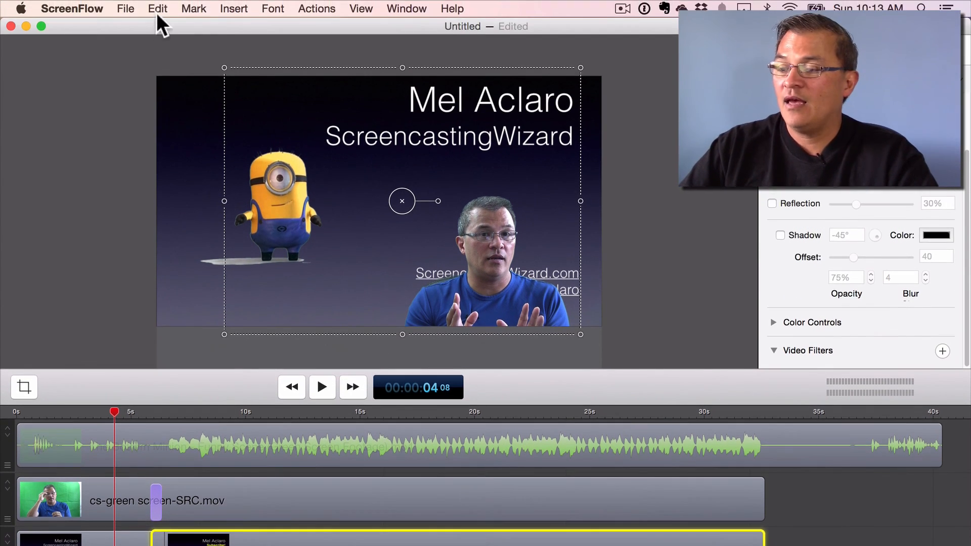
click(157, 8)
mouse_move(183, 108)
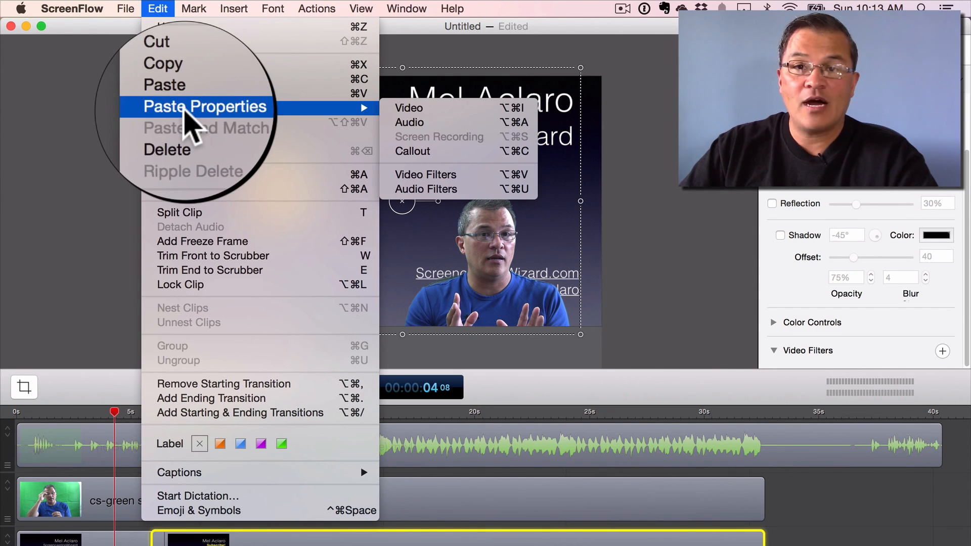
click(403, 107)
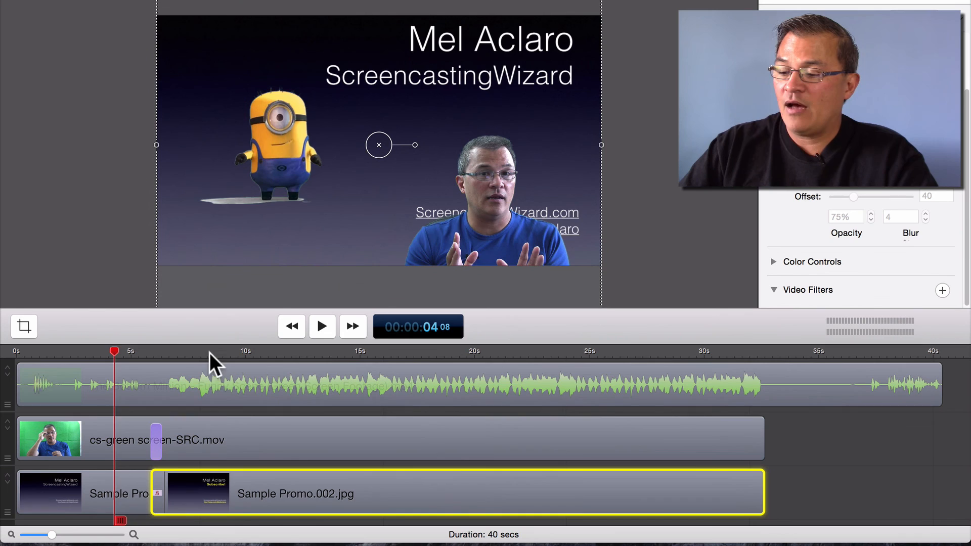
click(211, 362)
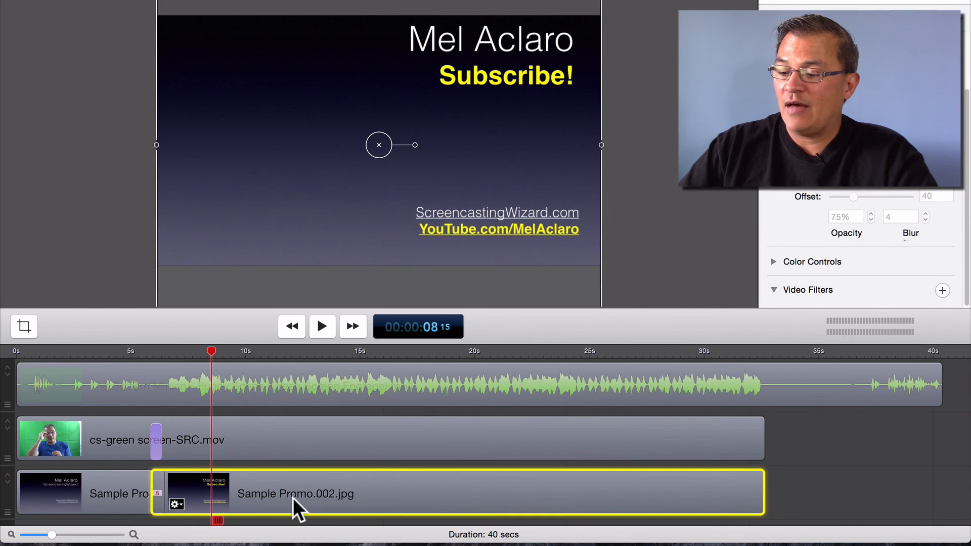
click(863, 462)
click(711, 494)
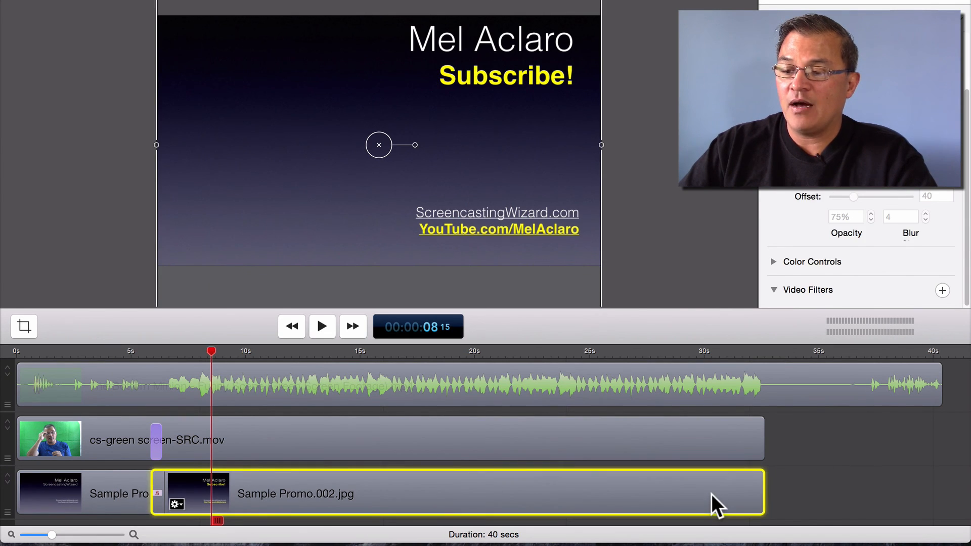
click(838, 448)
Play the composite from the beginning to review the background transition and the speaker's fade-out.
click(112, 349)
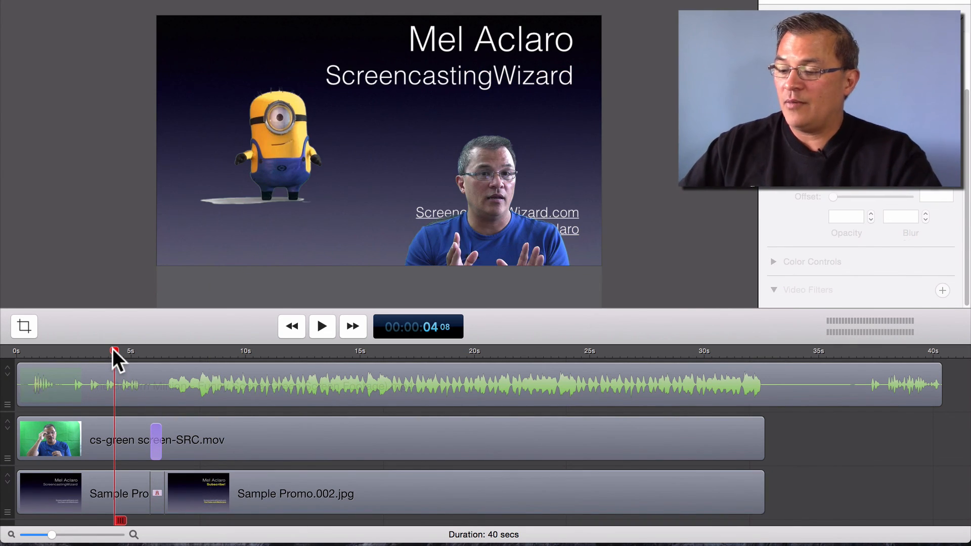
key(Home)
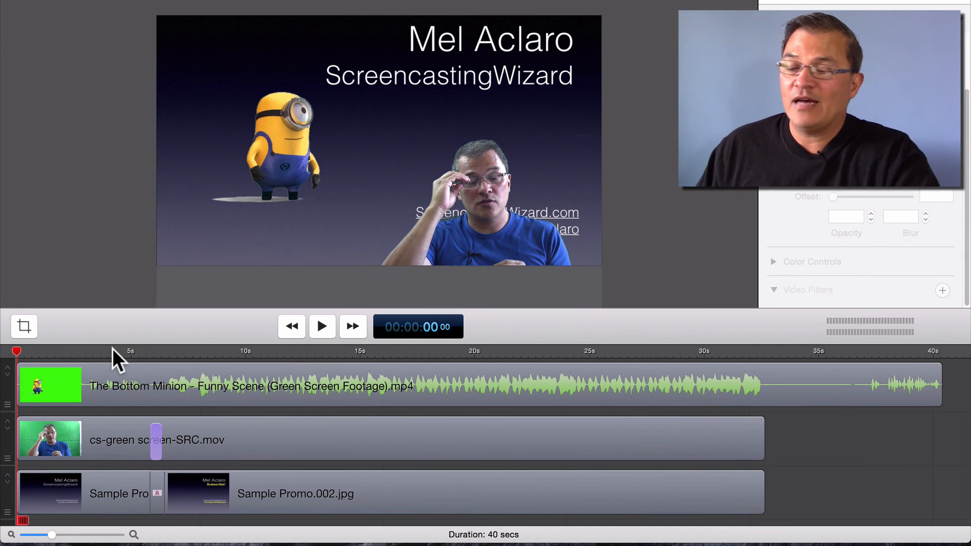
key(space)
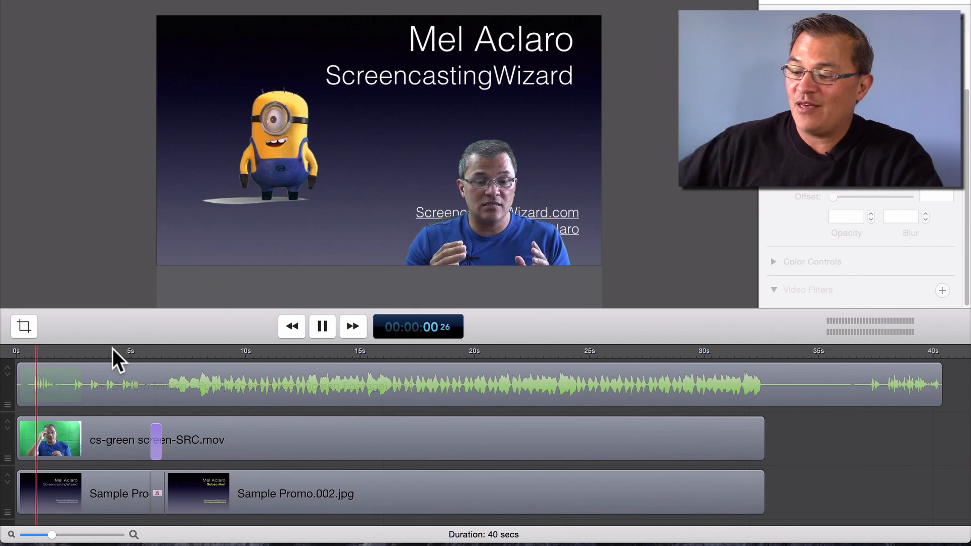